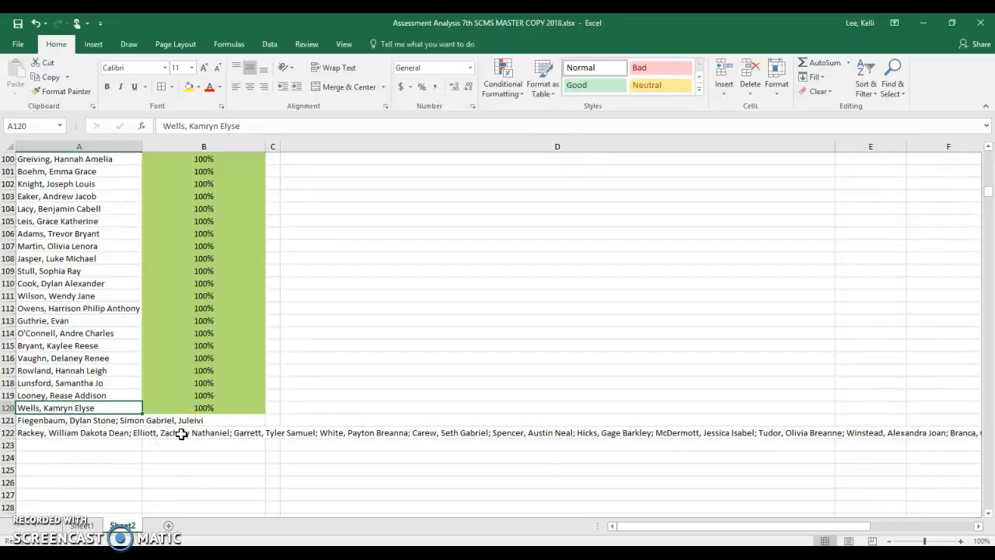
# - Review the TEXTJOIN formula in cell D57 and the student list it draws from on Sheet2
pyautogui.scroll(16, 181, 434)
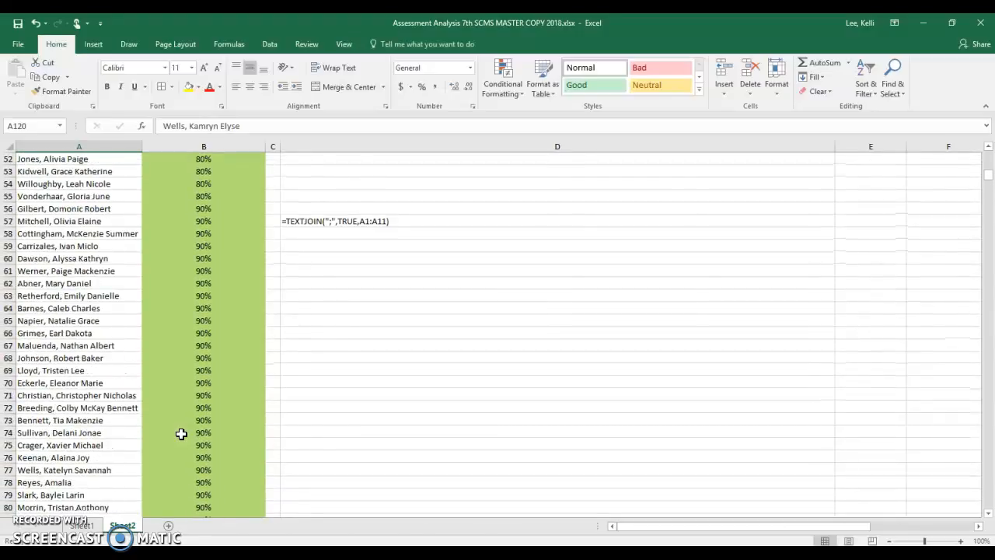
pyautogui.scroll(6, 181, 434)
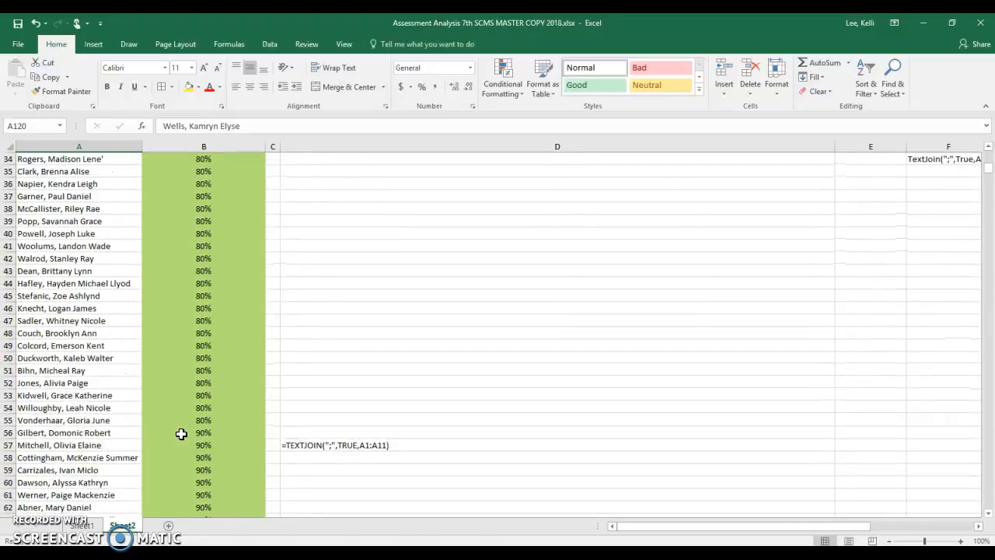
pyautogui.click(359, 444)
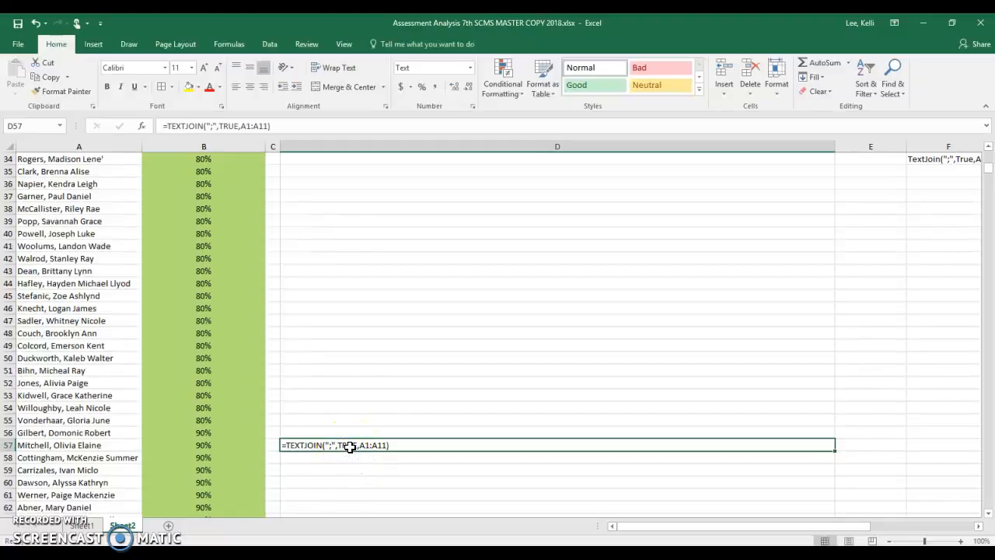
pyautogui.click(356, 436)
pyautogui.click(356, 445)
pyautogui.scroll(11, 233, 453)
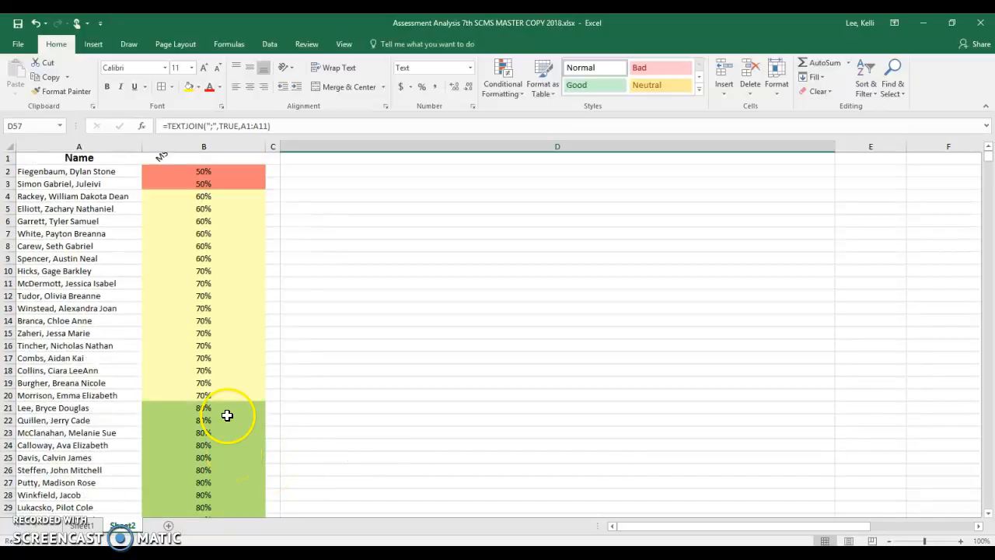
# - Check the LS 1-1 not-yet and partial-mastery student lists on Sheet1
pyautogui.click(82, 526)
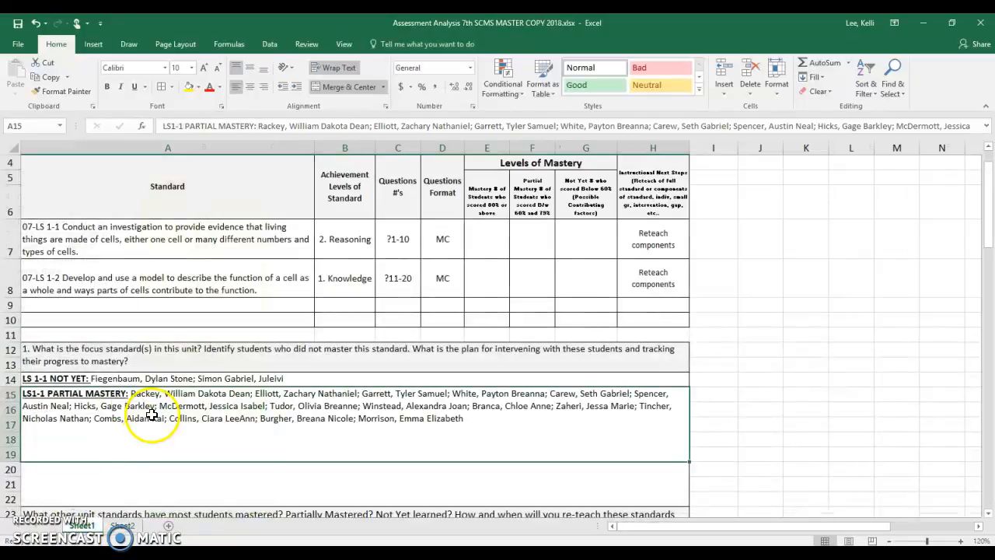
pyautogui.click(156, 378)
pyautogui.click(161, 416)
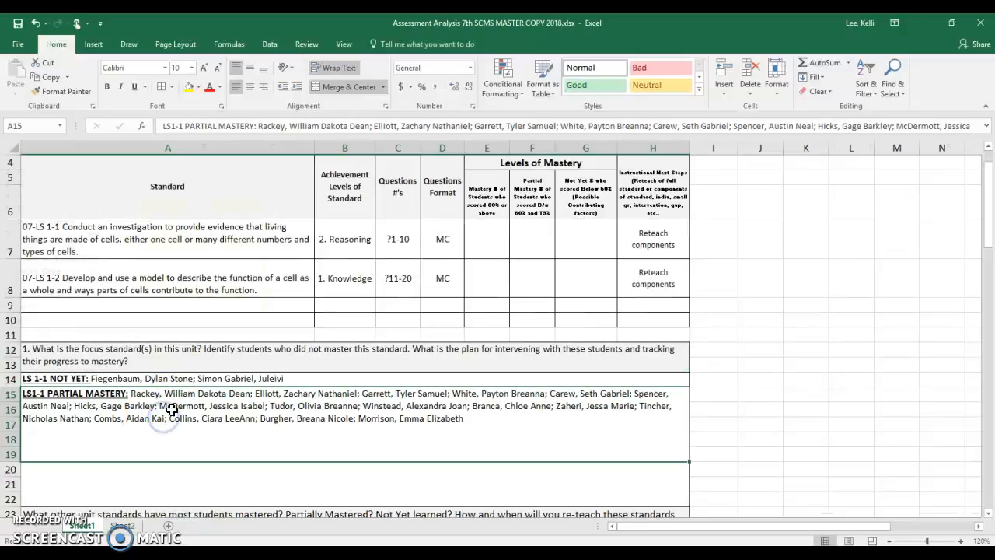
pyautogui.click(203, 379)
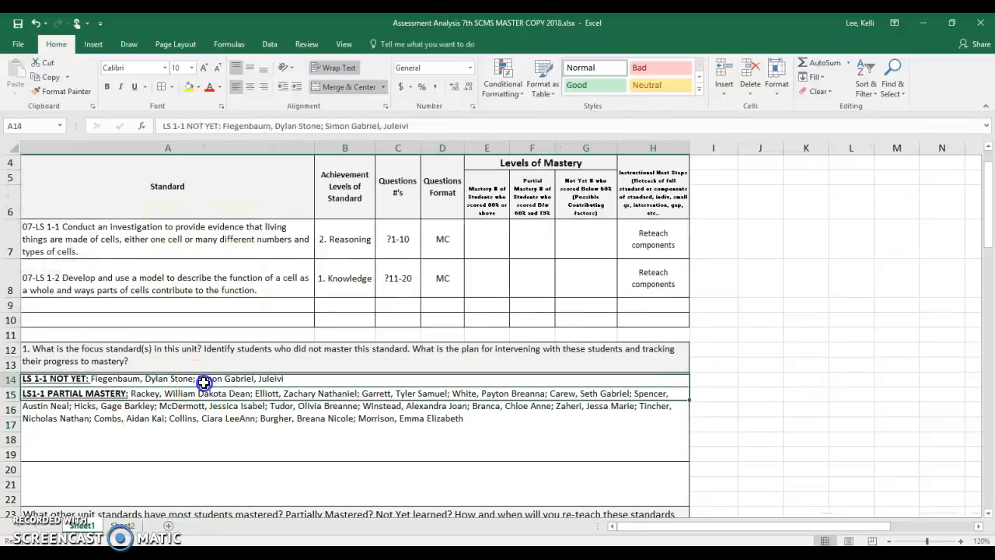
pyautogui.click(231, 432)
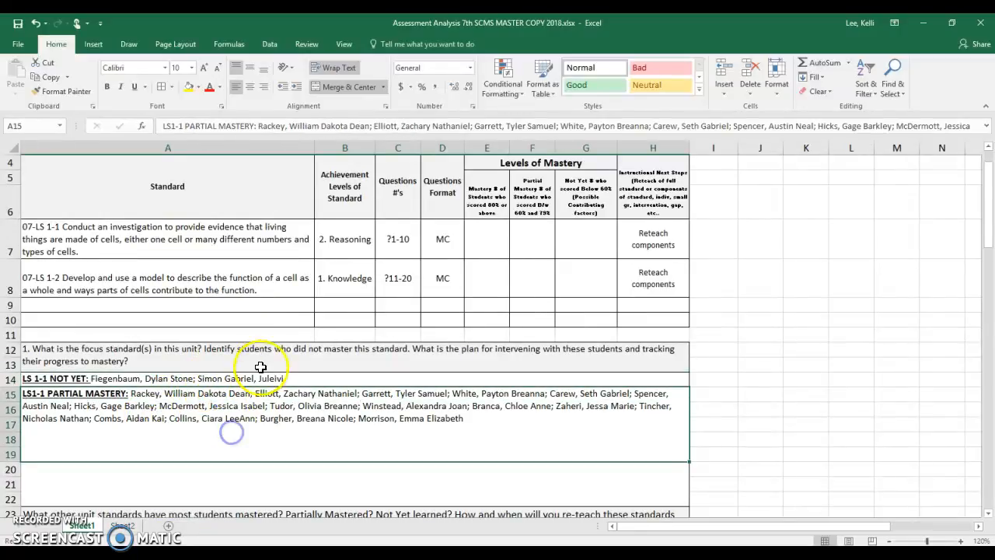
# - Fill in the mastery levels for standard 07-LS 1-1: 99 mastery, 16 partial mastery and 2 not yet
pyautogui.click(494, 239)
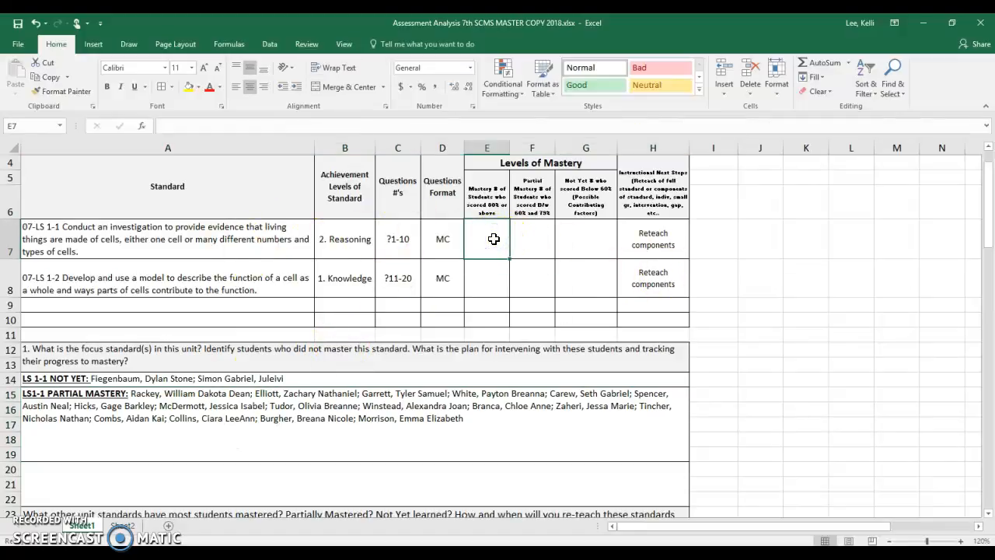
pyautogui.write('99')
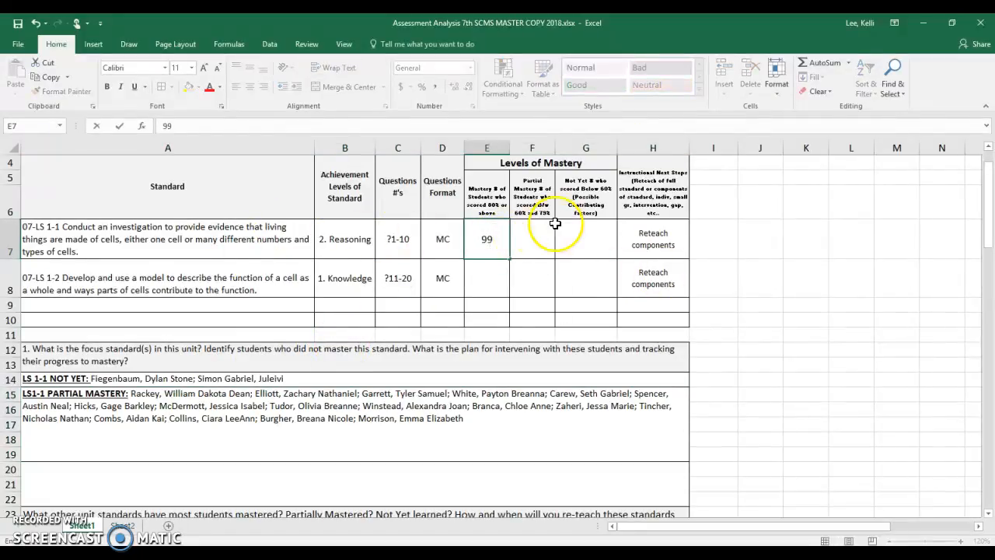
pyautogui.click(527, 234)
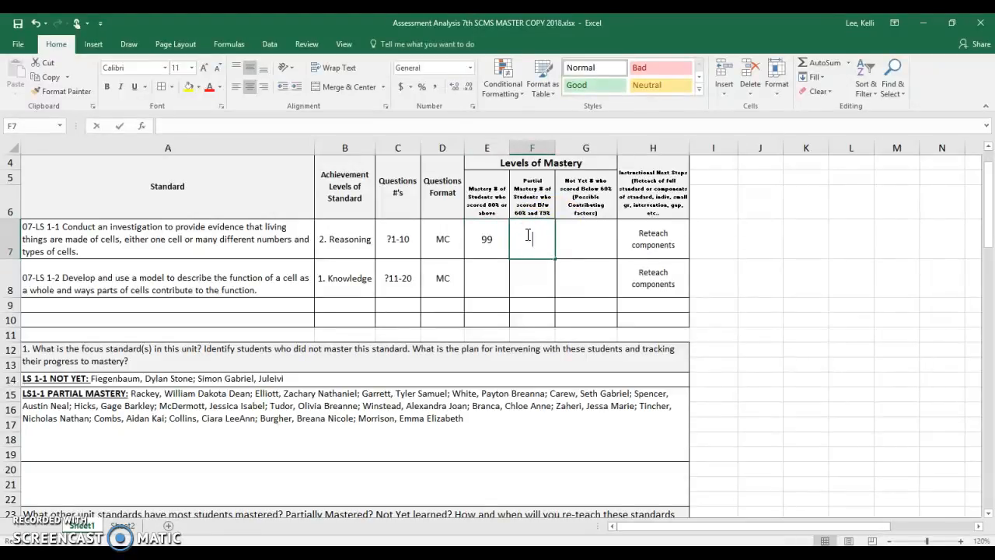
pyautogui.write('16+')
pyautogui.click(586, 239)
pyautogui.write('2')
pyautogui.click(592, 280)
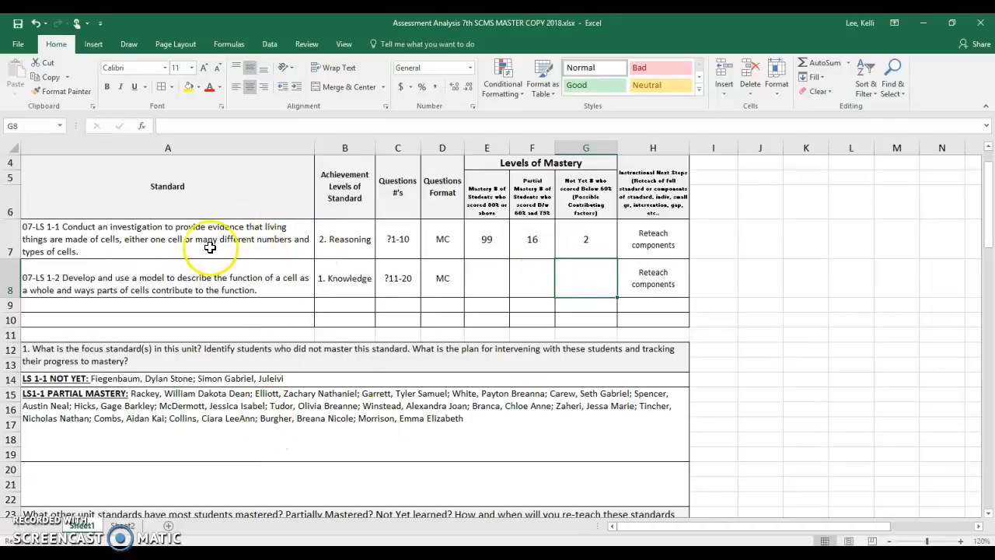
# - Examine the 07-LS 1-1 standard, the content/grade header and the choices available for the Unit cell
pyautogui.click(61, 232)
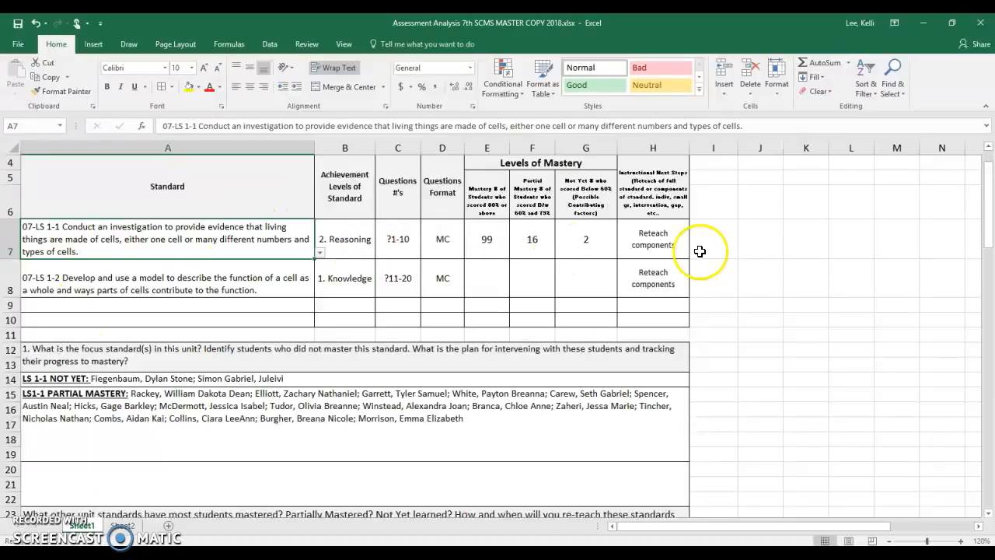
pyautogui.scroll(1, 577, 284)
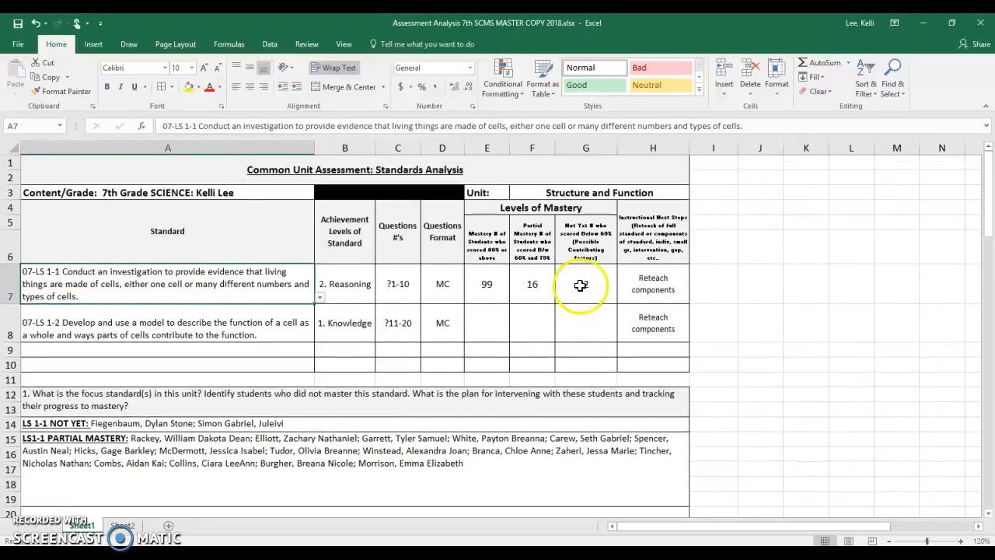
pyautogui.click(106, 191)
pyautogui.click(238, 190)
pyautogui.click(273, 245)
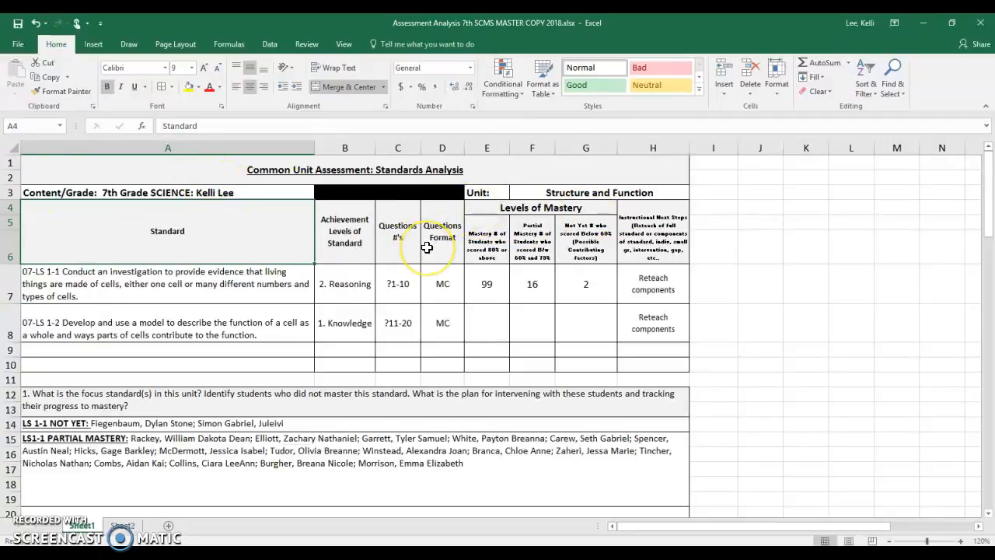
pyautogui.click(638, 193)
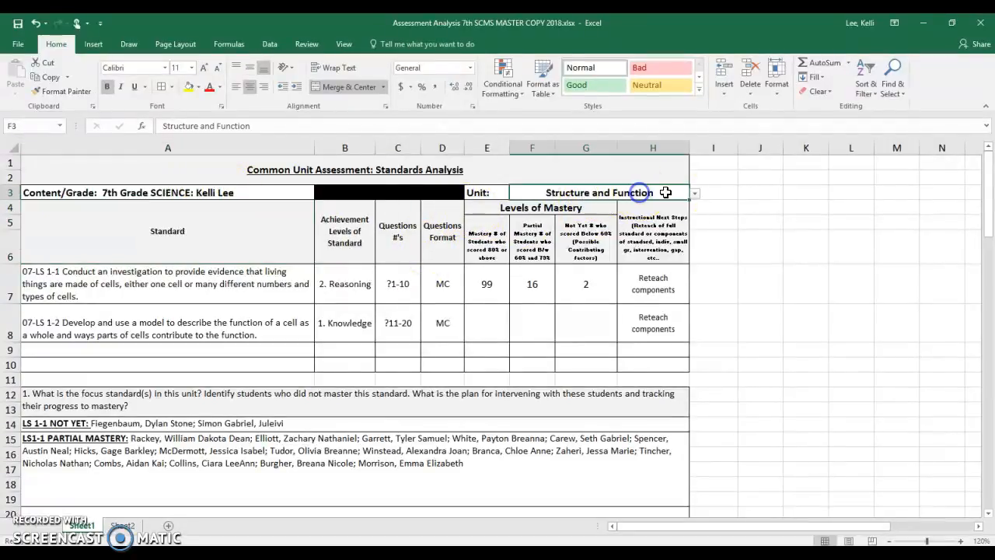
pyautogui.click(695, 196)
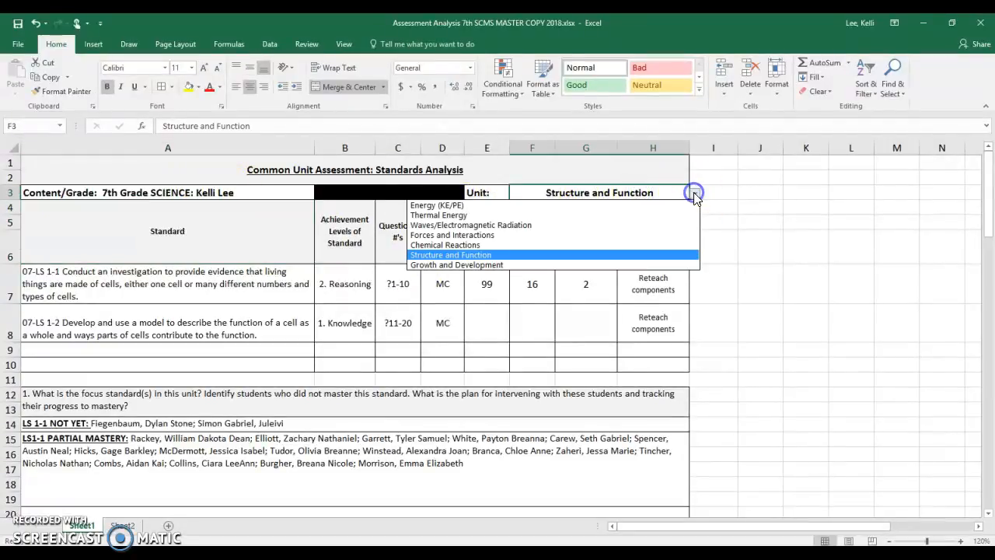
pyautogui.click(642, 197)
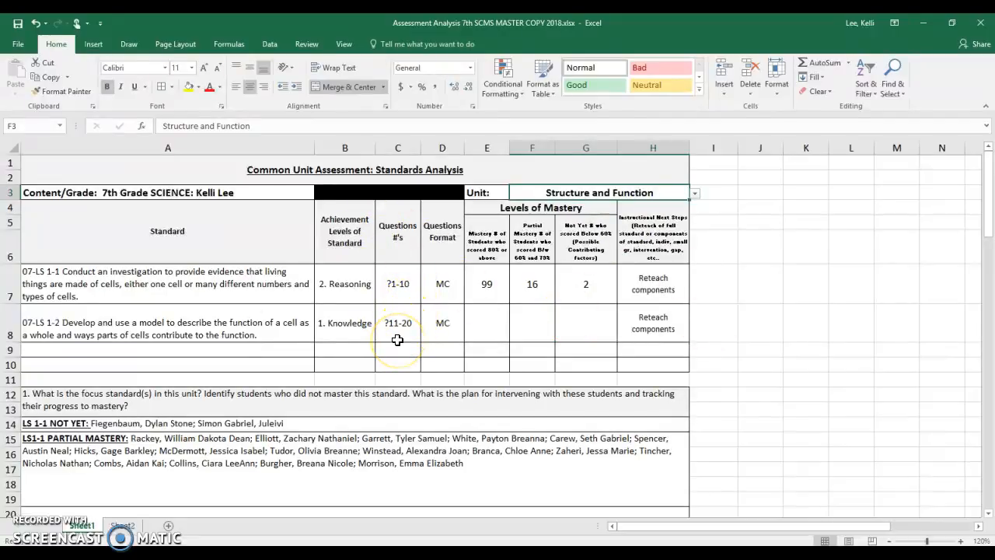
# - Look over the reflection questions and the answer areas below the LS1-1 partial mastery list
pyautogui.scroll(-3, 364, 430)
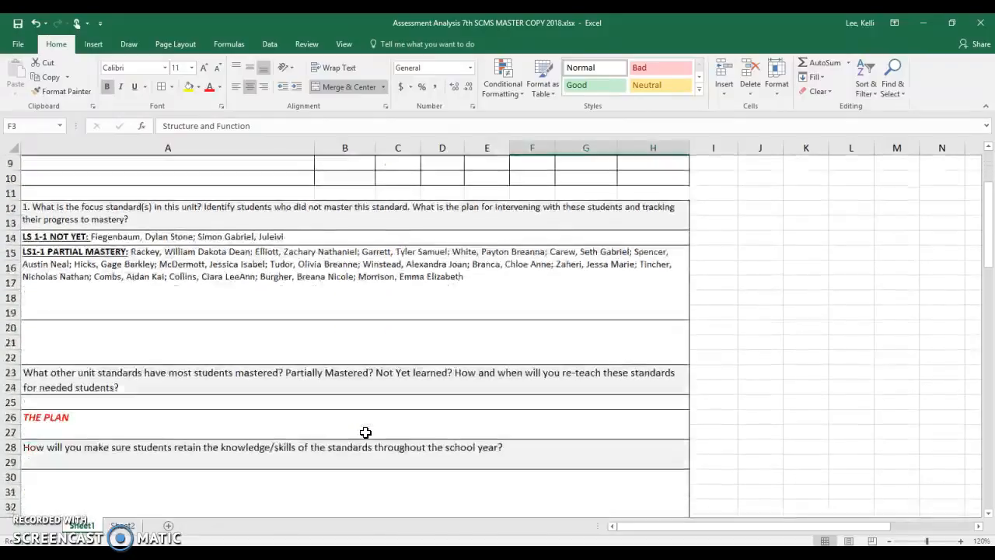
pyautogui.scroll(-1, 354, 429)
pyautogui.scroll(-1, 260, 428)
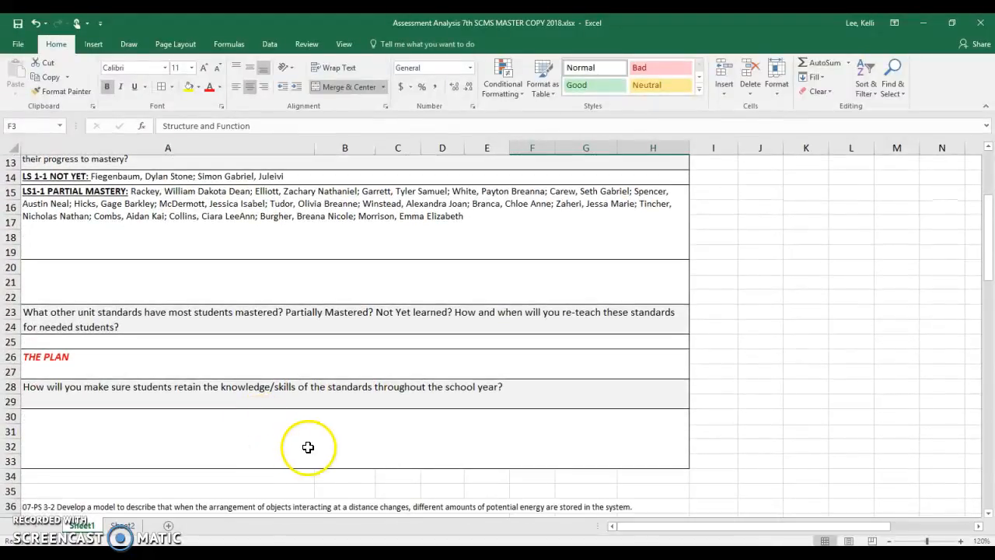
pyautogui.click(282, 341)
pyautogui.click(296, 281)
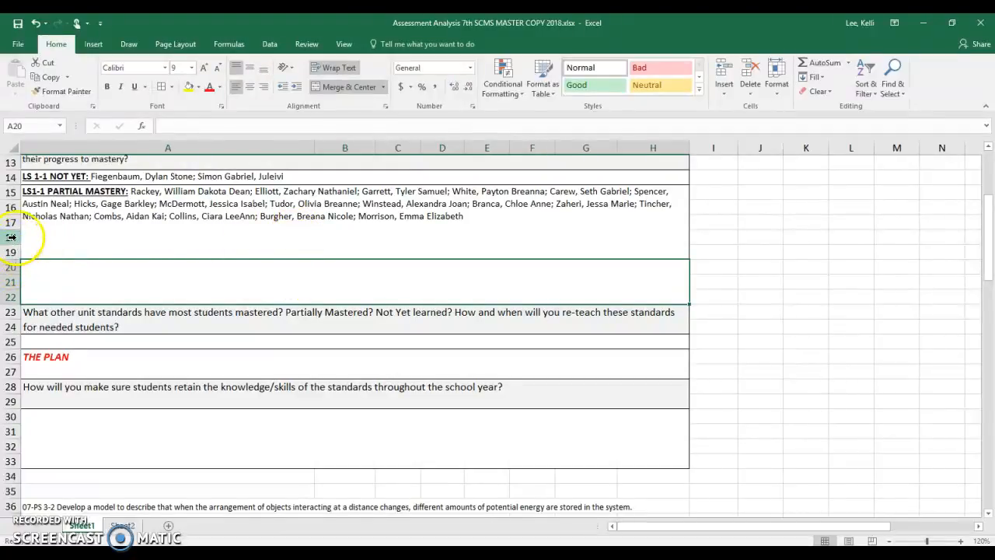
pyautogui.click(67, 243)
pyautogui.click(84, 275)
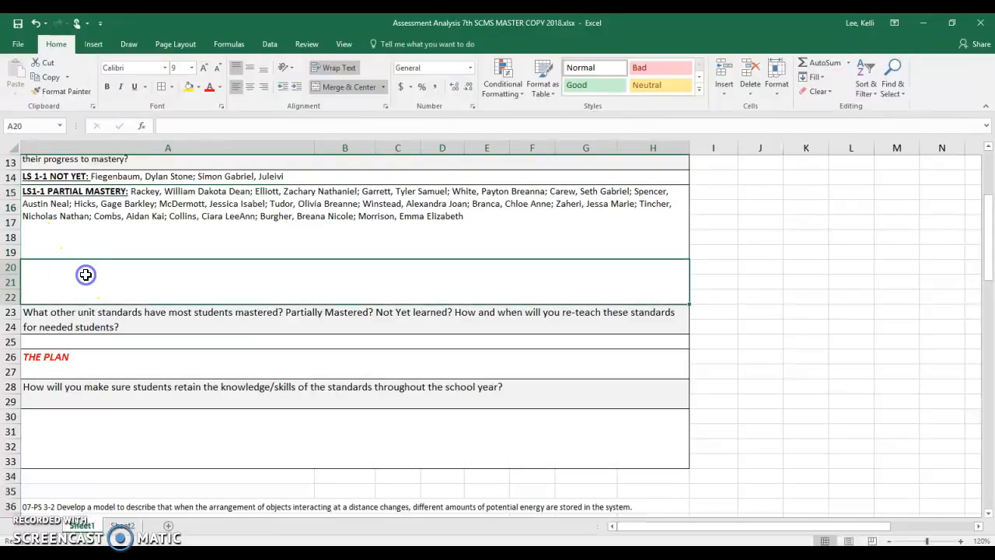
# - Unmerge the LS1-1 partial mastery block, merge only A15:H17 for its text, and left-align it
pyautogui.click(126, 233)
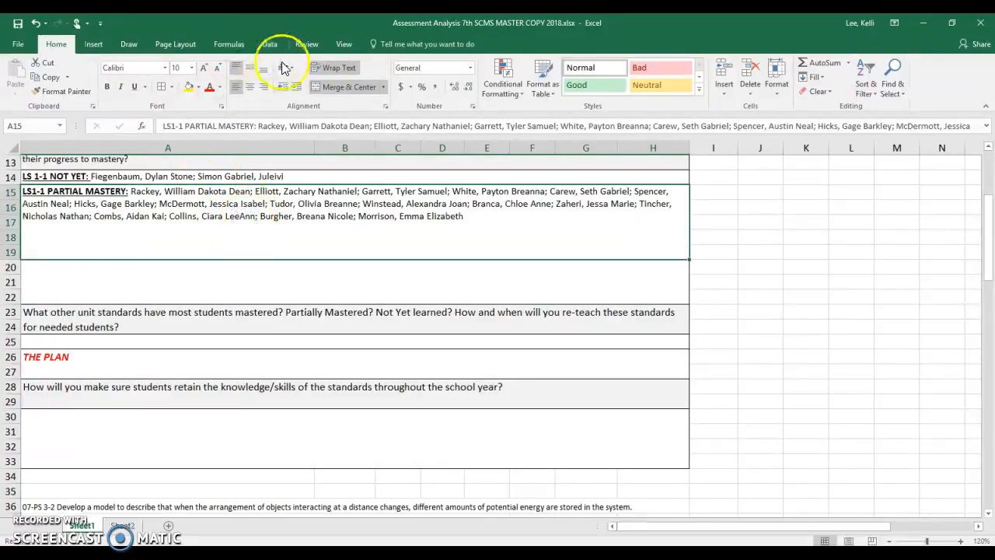
pyautogui.click(342, 86)
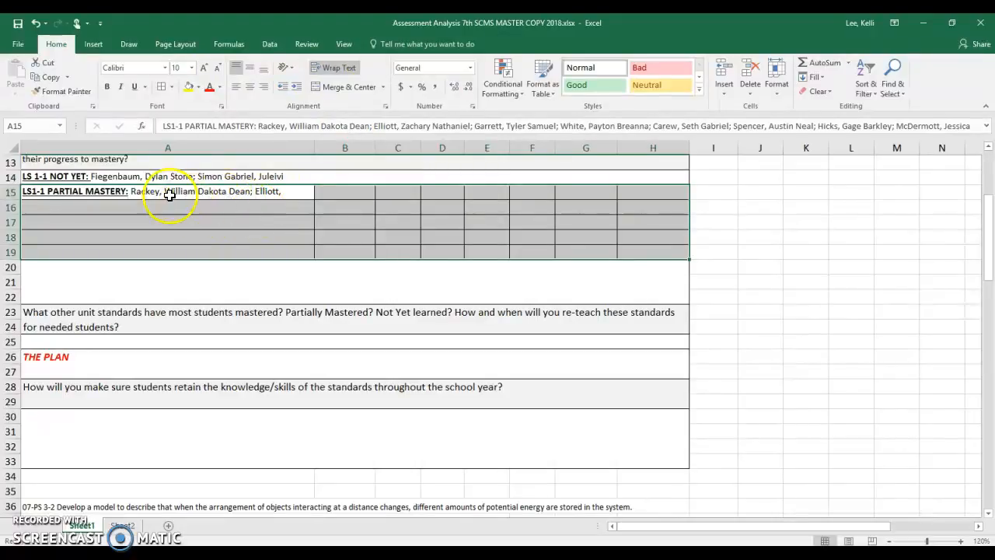
pyautogui.moveTo(166, 195); pyautogui.dragTo(184, 224)
pyautogui.moveTo(269, 226); pyautogui.dragTo(659, 225)
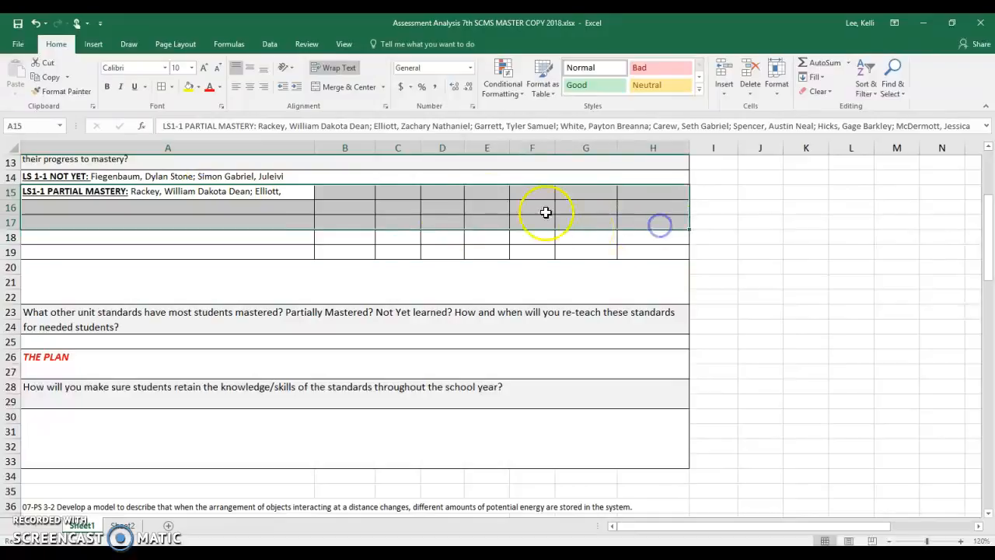
pyautogui.click(336, 86)
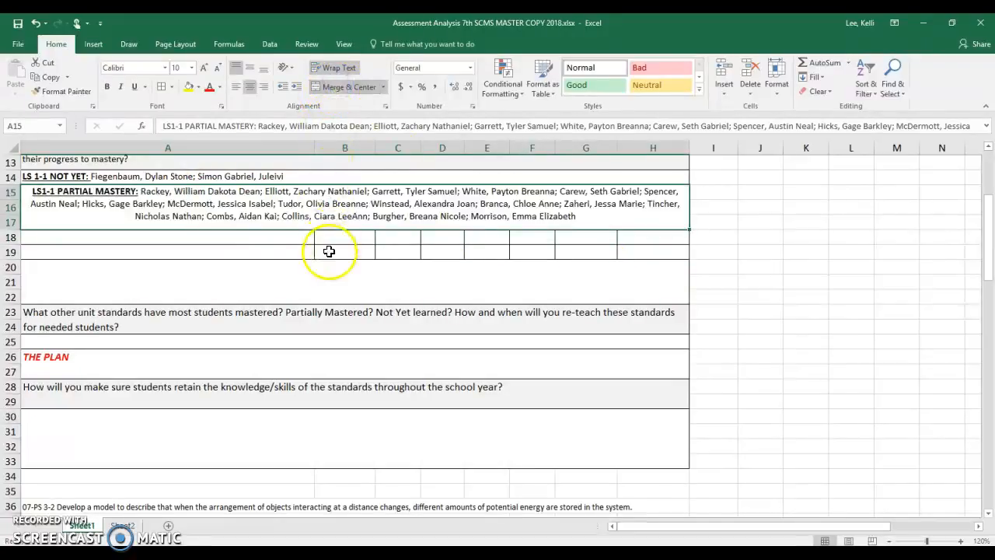
pyautogui.click(235, 86)
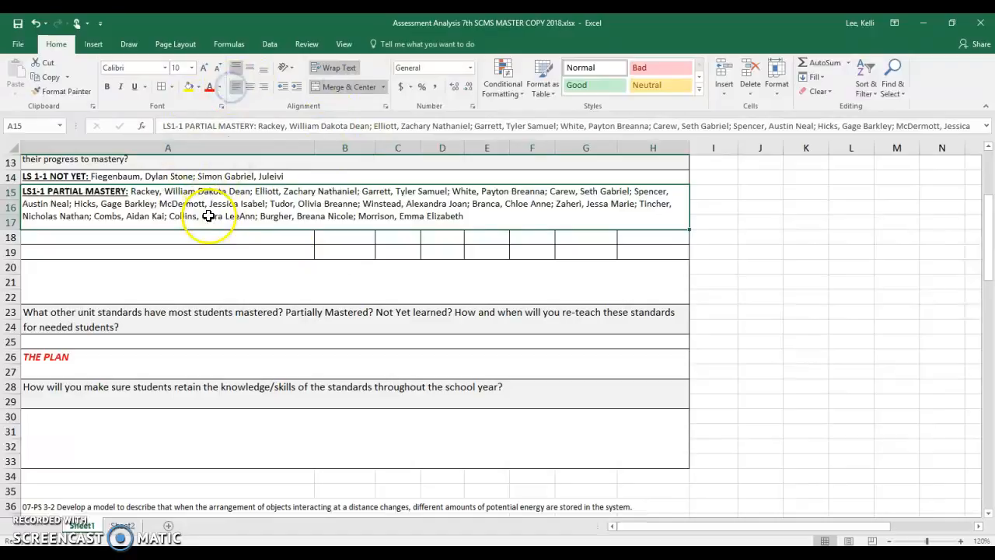
# - Merge the empty cells A18:H19 below the partial mastery list into one answer area
pyautogui.click(247, 239)
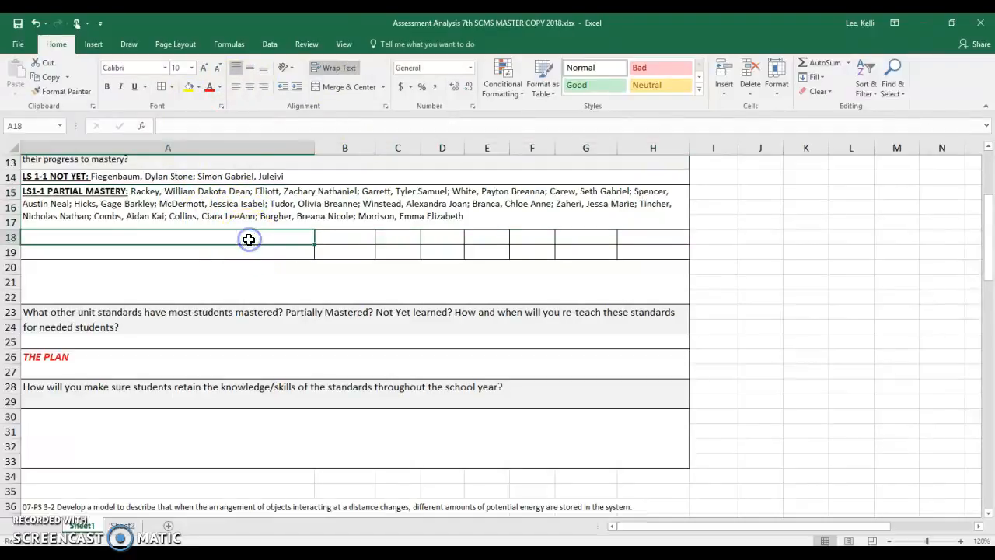
pyautogui.moveTo(255, 239)
pyautogui.mouseDown()
pyautogui.moveTo(306, 251)
pyautogui.moveTo(649, 254)
pyautogui.mouseUp()
pyautogui.click(342, 86)
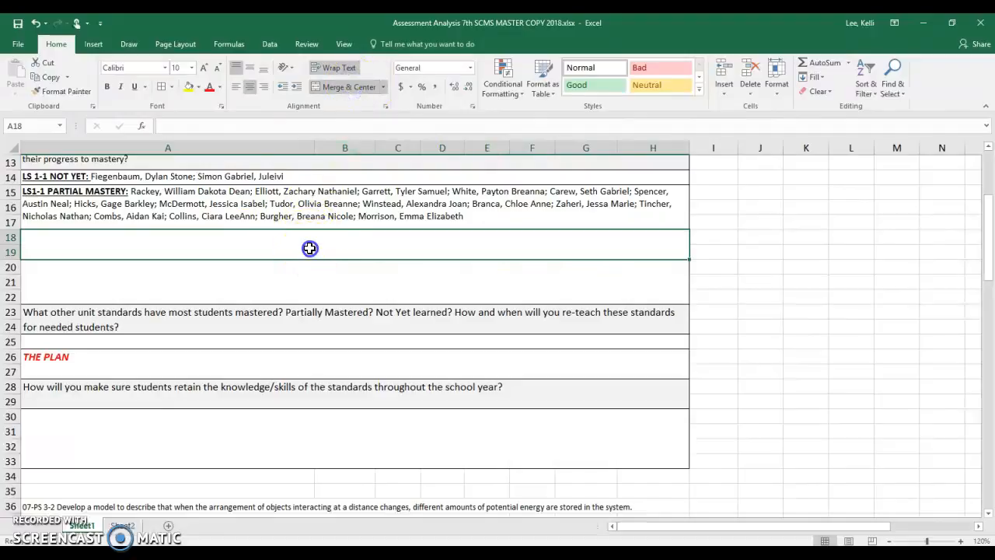
pyautogui.click(312, 273)
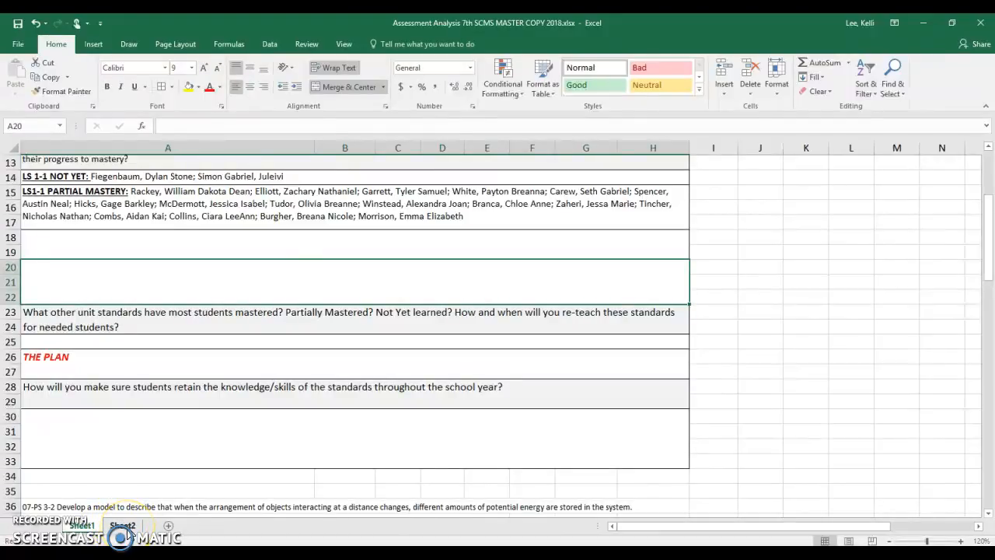
# - Add a new blank worksheet and widen its columns A and B
pyautogui.click(169, 528)
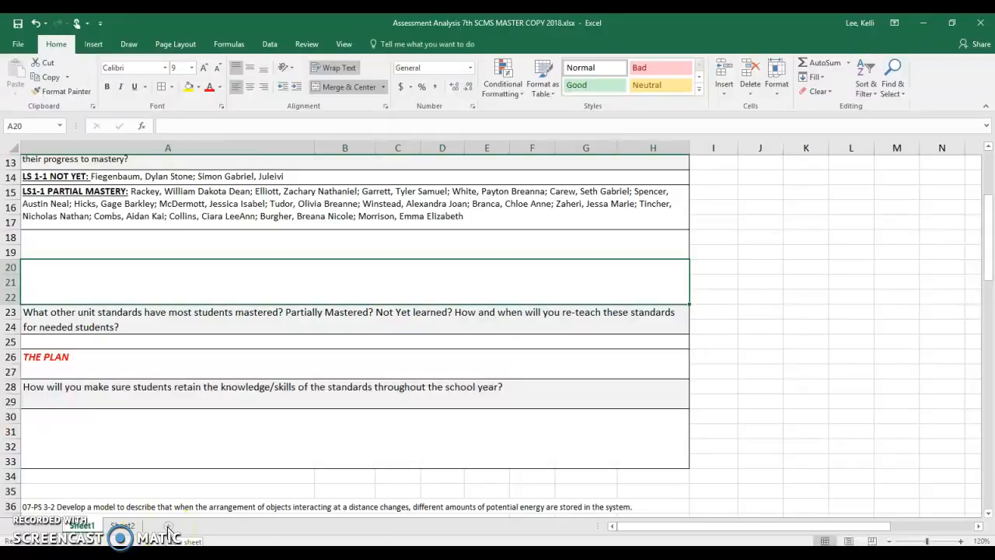
pyautogui.click(169, 528)
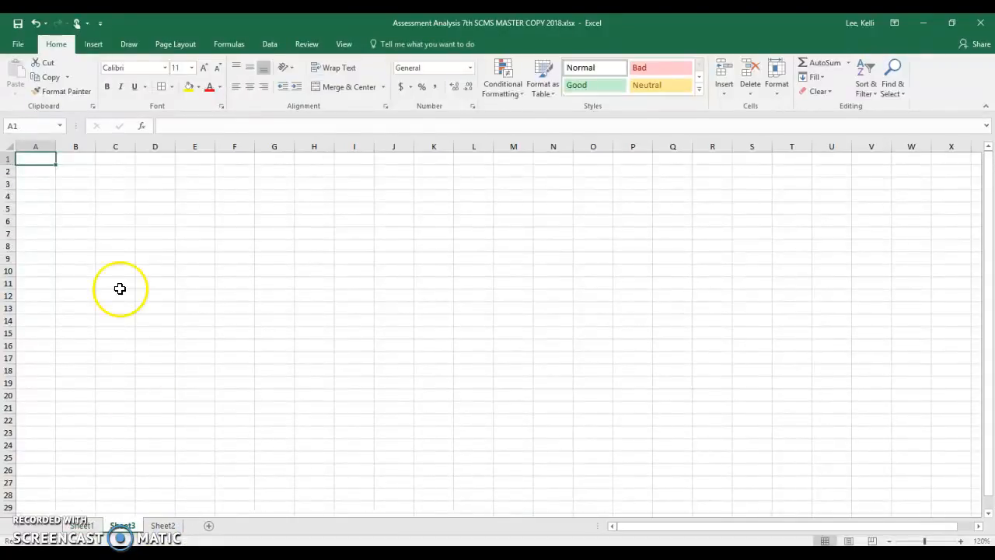
pyautogui.moveTo(56, 147); pyautogui.dragTo(206, 146)
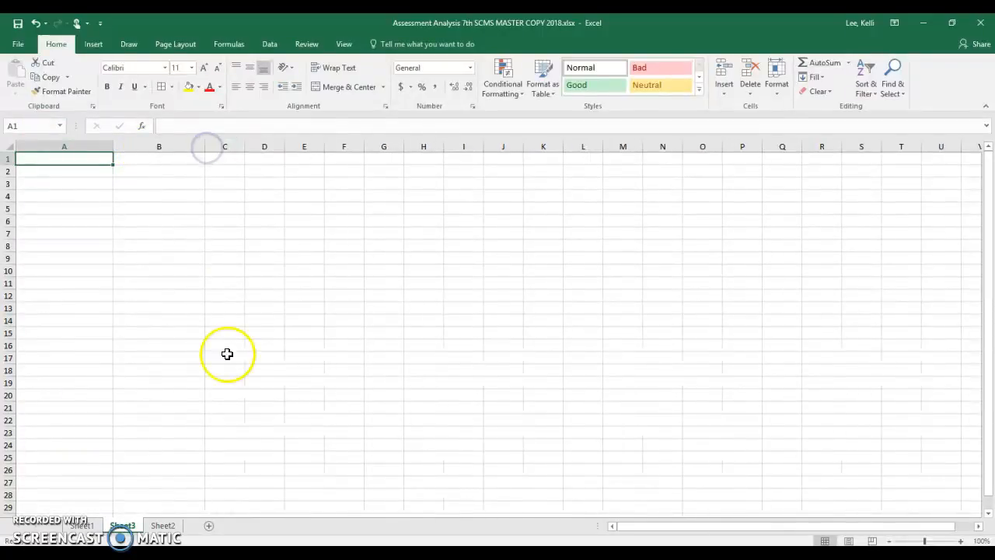
# - Switch to the Student By Standard - cells workbook and delete the MS-LS1-1 score column
pyautogui.click(320, 554)
pyautogui.click(381, 494)
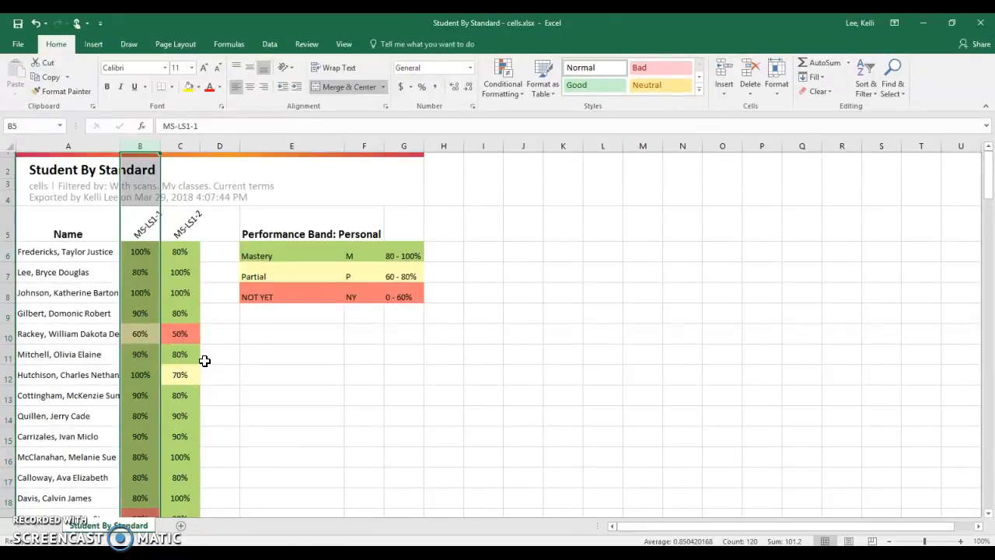
pyautogui.click(144, 142)
pyautogui.rightClick(144, 148)
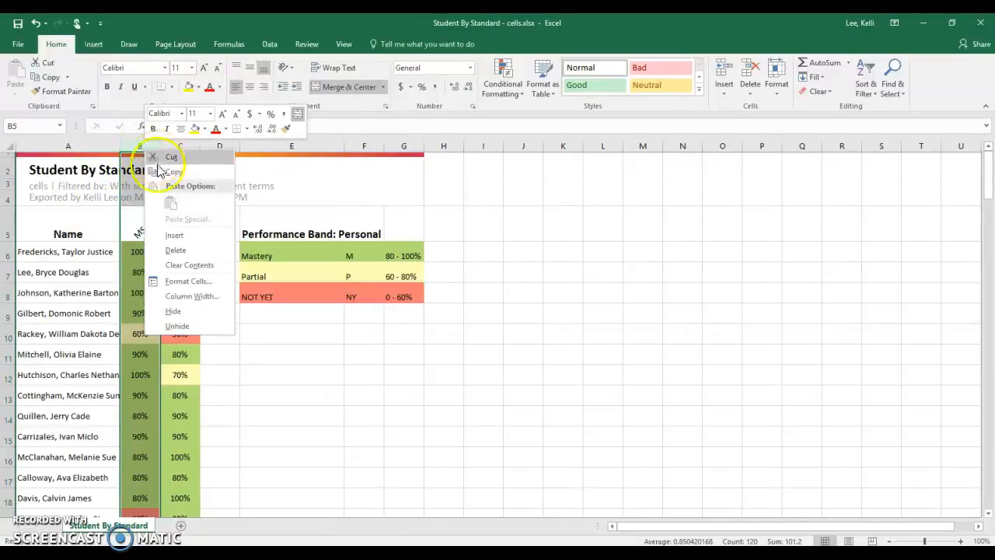
pyautogui.click(175, 248)
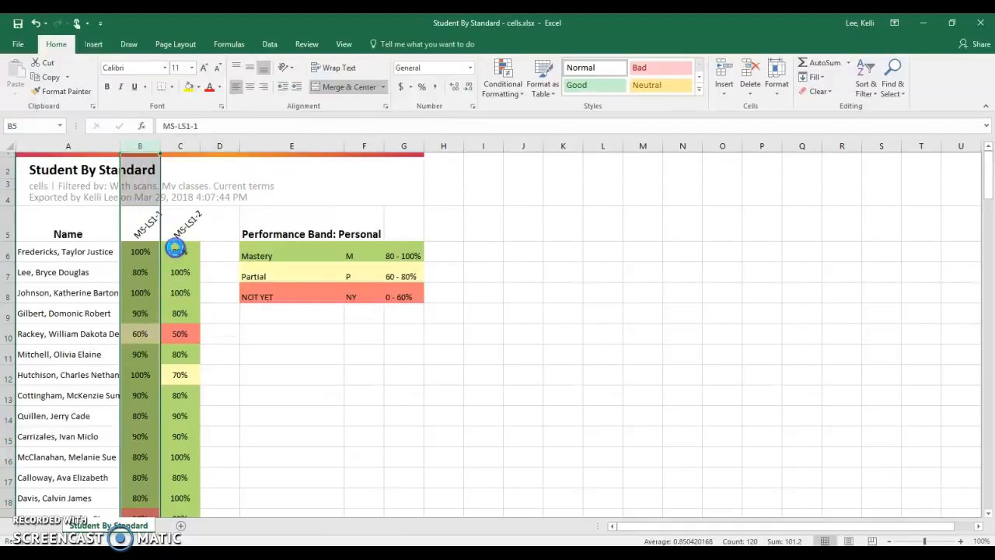
# - Copy the student names and MS-LS1-2 scores with their headers into cell A1 of Sheet3 in the Assessment Analysis workbook
pyautogui.moveTo(73, 224); pyautogui.dragTo(134, 488)
pyautogui.rightClick(122, 420)
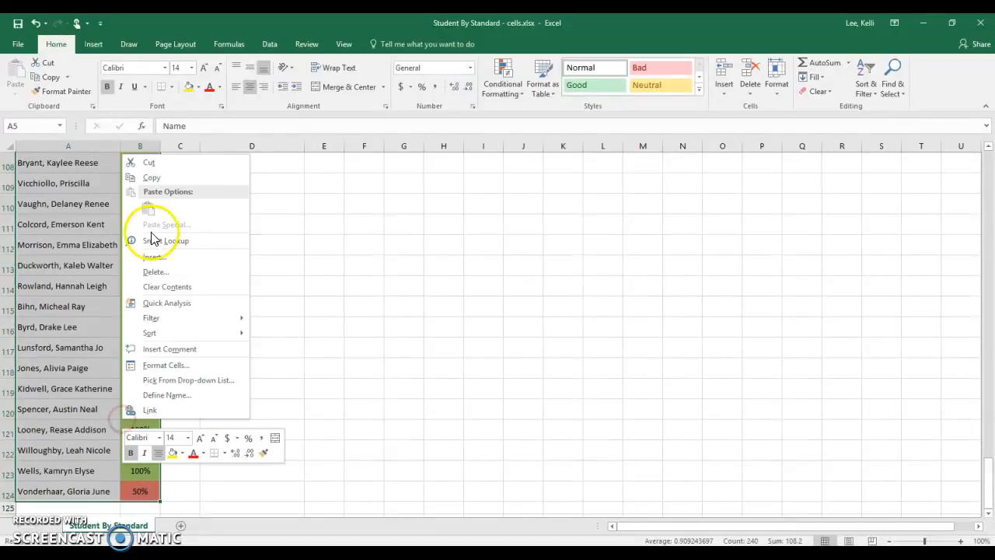
pyautogui.click(151, 177)
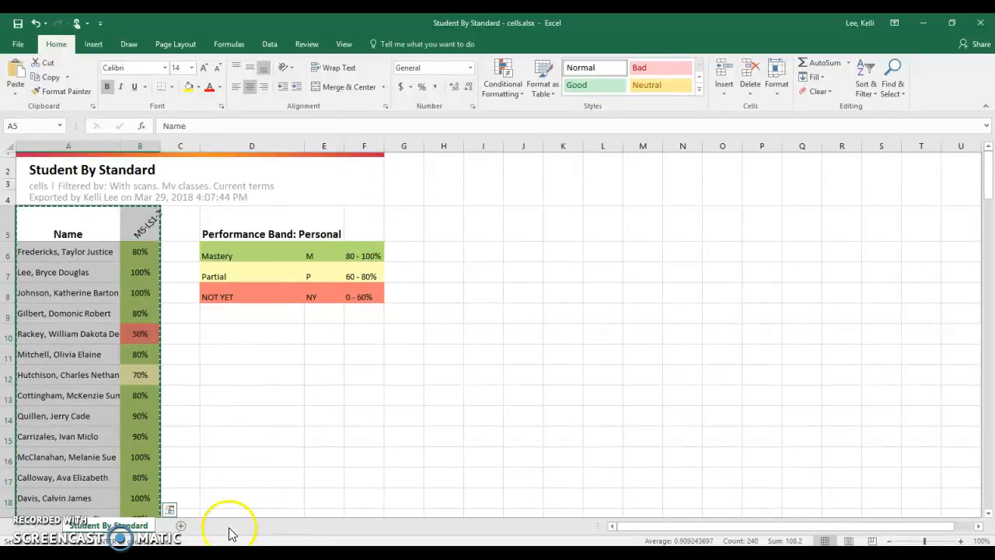
pyautogui.click(317, 553)
pyautogui.click(198, 519)
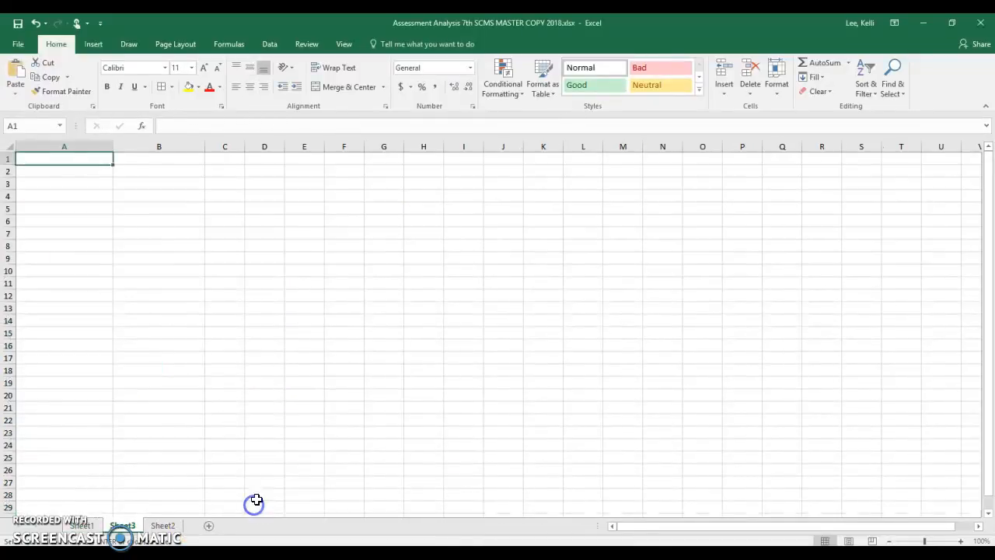
pyautogui.click(100, 159)
pyautogui.rightClick(101, 159)
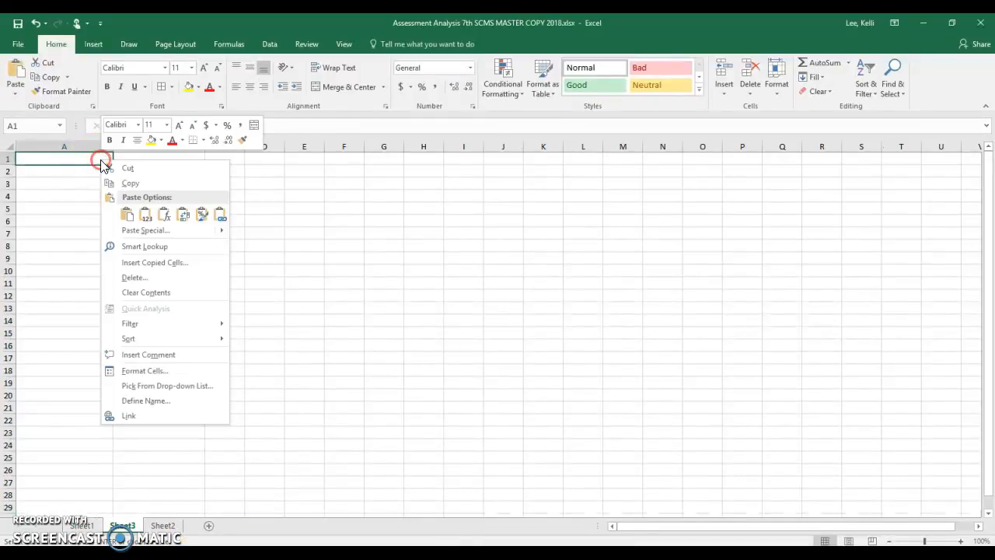
pyautogui.click(127, 212)
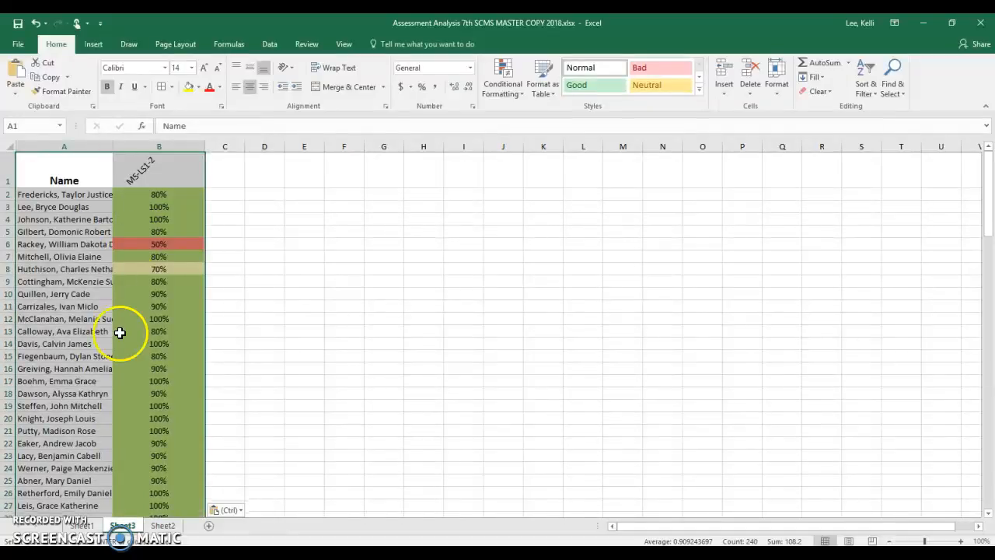
# - Replace the student name in A120, the last row of the pasted list, with a different student's name
pyautogui.scroll(-15, 124, 402)
pyautogui.scroll(-20, 123, 402)
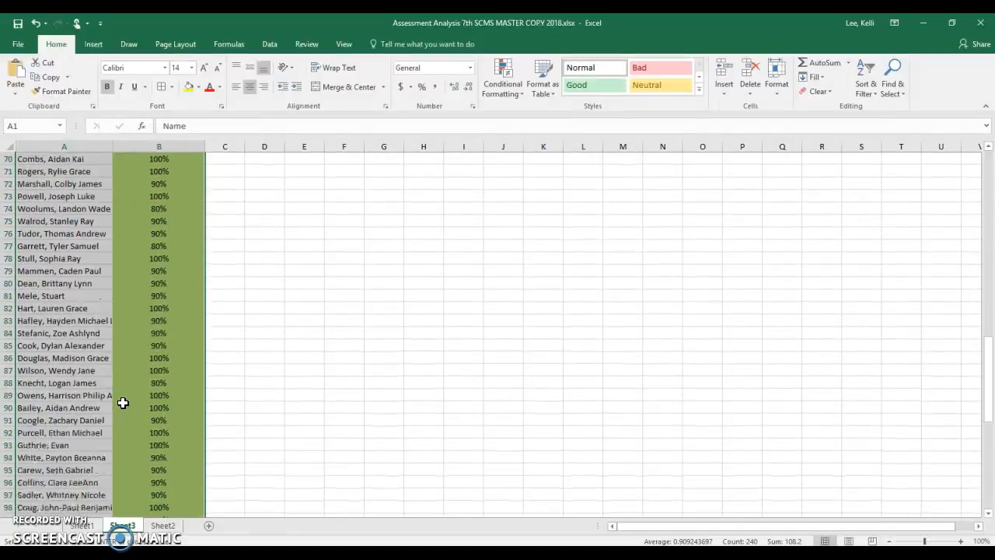
pyautogui.scroll(3, 101, 380)
pyautogui.scroll(1, 102, 380)
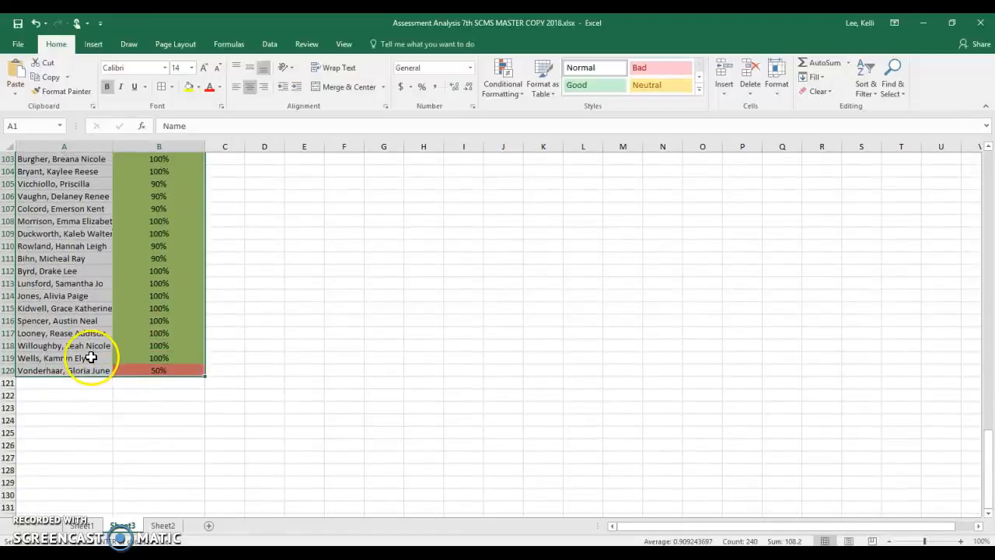
pyautogui.click(94, 371)
pyautogui.moveTo(255, 125); pyautogui.dragTo(143, 123)
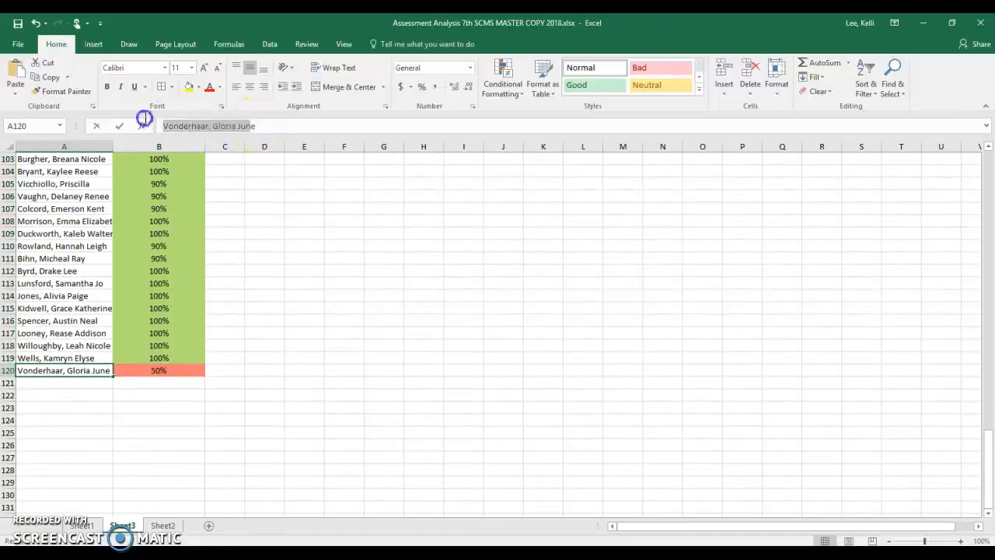
pyautogui.write('e')
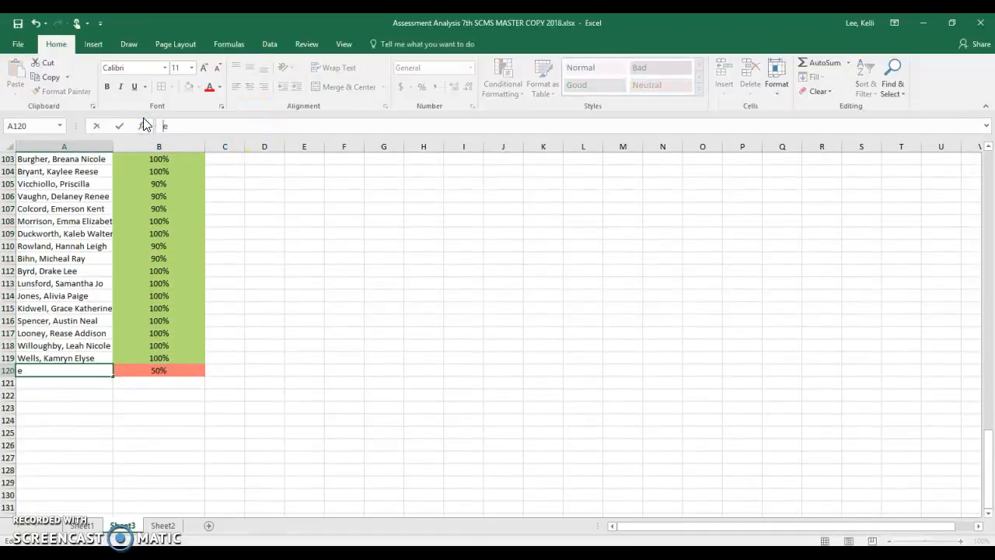
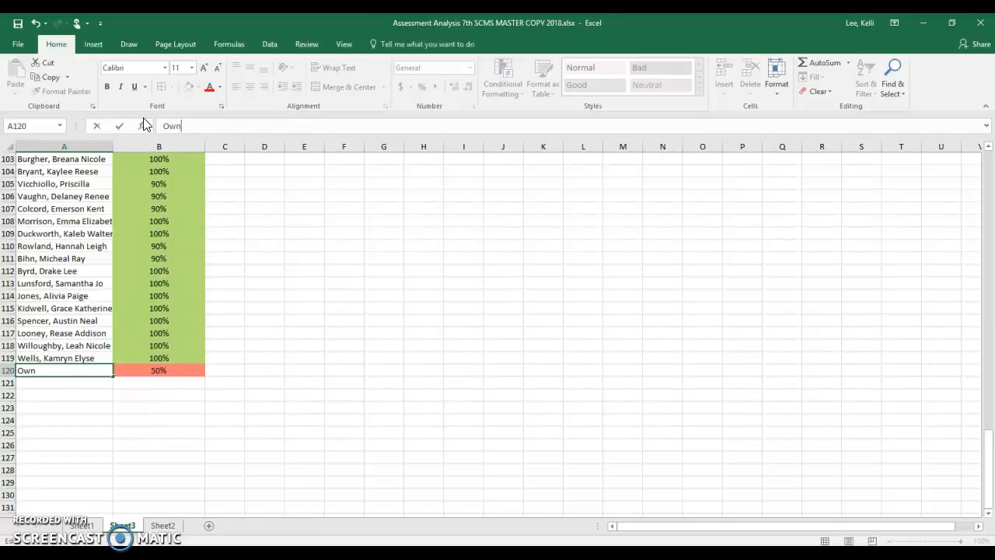
pyautogui.click(124, 371)
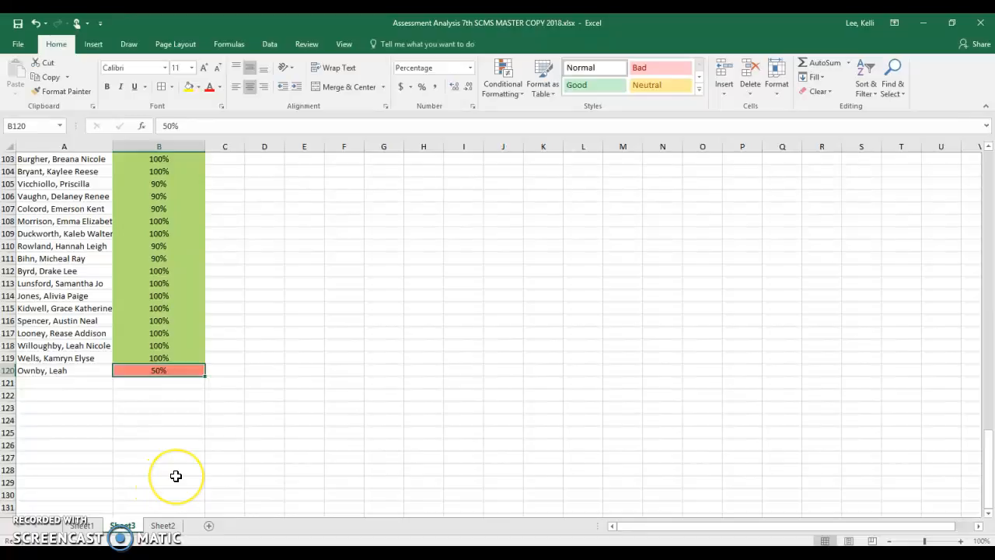
# - Review the performance band ranges in the Student By Standard - cells workbook, and close that workbook without saving
pyautogui.scroll(1, 174, 475)
pyautogui.scroll(1, 176, 475)
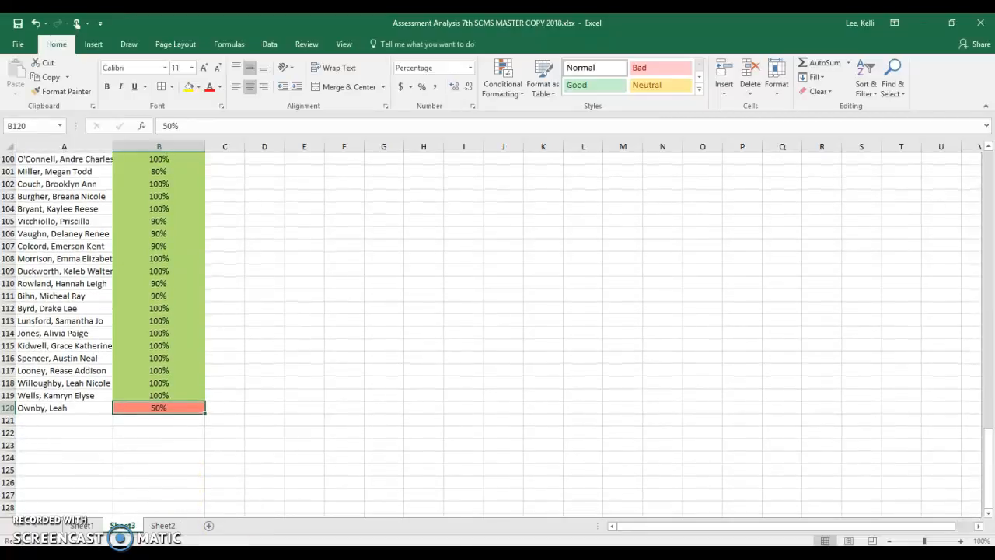
pyautogui.moveTo(334, 535)
pyautogui.click(372, 509)
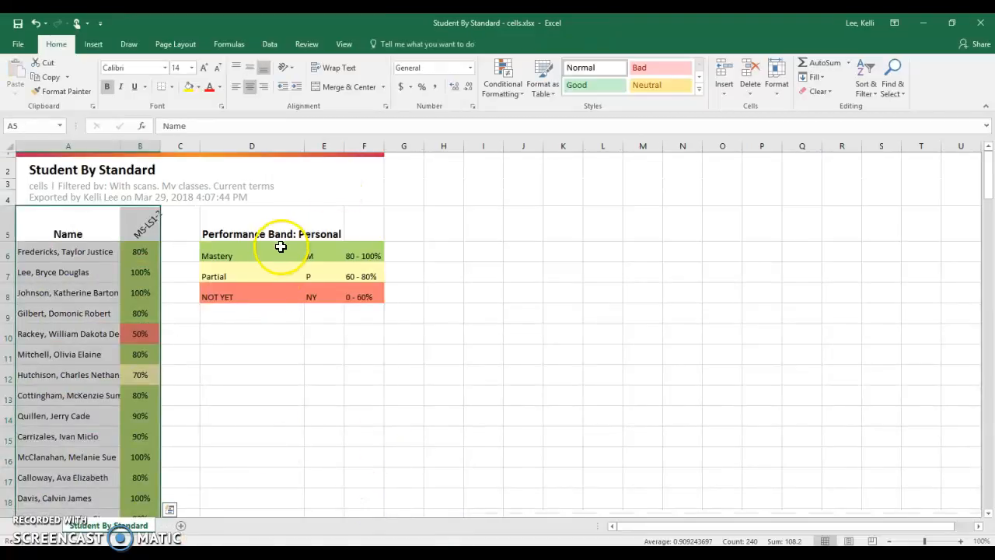
pyautogui.click(288, 339)
pyautogui.moveTo(323, 233); pyautogui.dragTo(387, 309)
pyautogui.click(229, 255)
pyautogui.moveTo(230, 242); pyautogui.dragTo(398, 290)
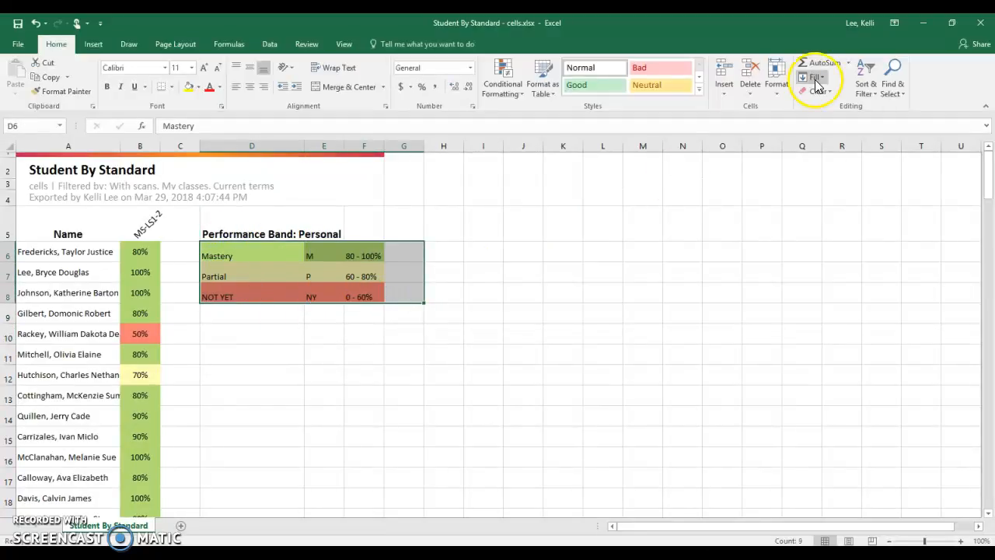
pyautogui.click(988, 23)
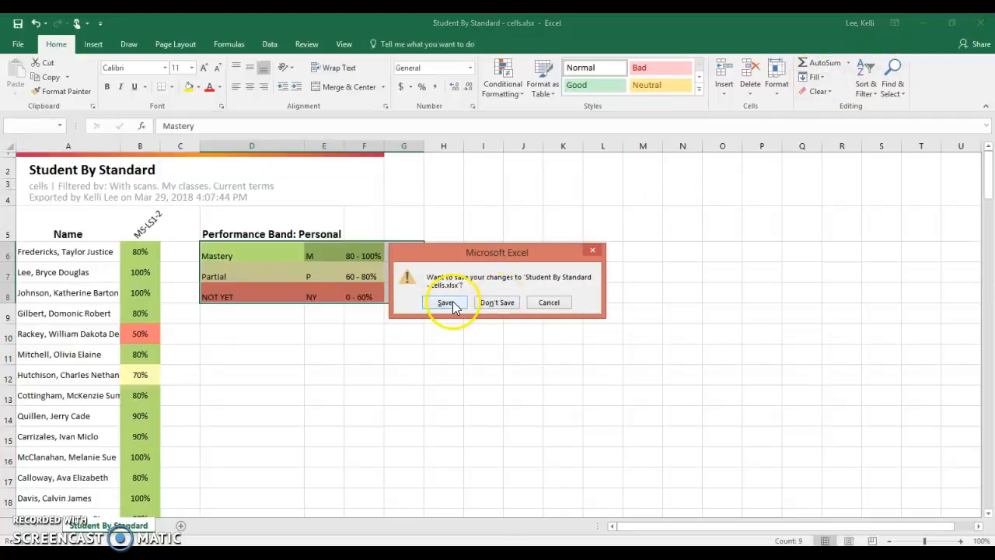
pyautogui.click(486, 303)
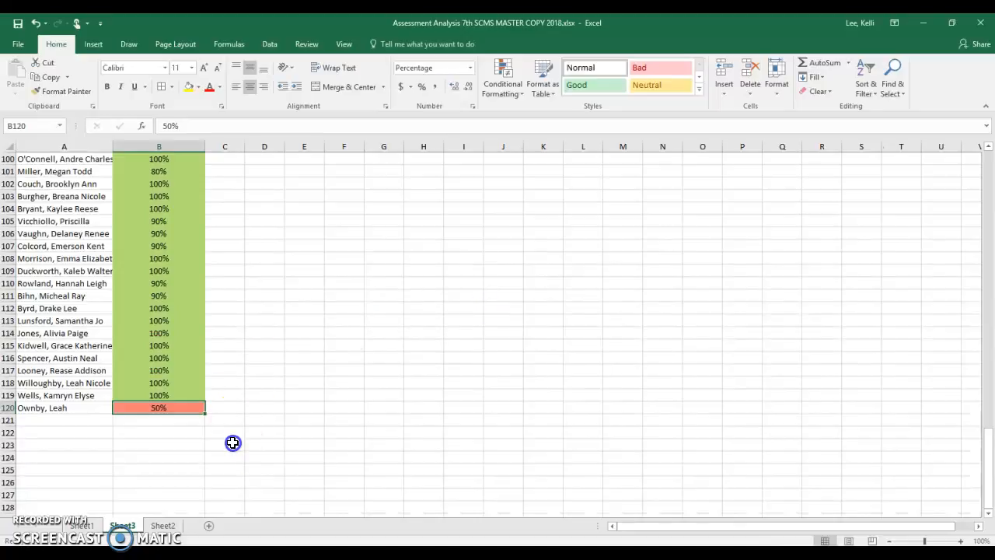
# - Sort the whole Sheet3 list, with headers, by MS-LS1-2 values from smallest to largest, and widen the columns to fit the names
pyautogui.scroll(6, 218, 420)
pyautogui.click(9, 148)
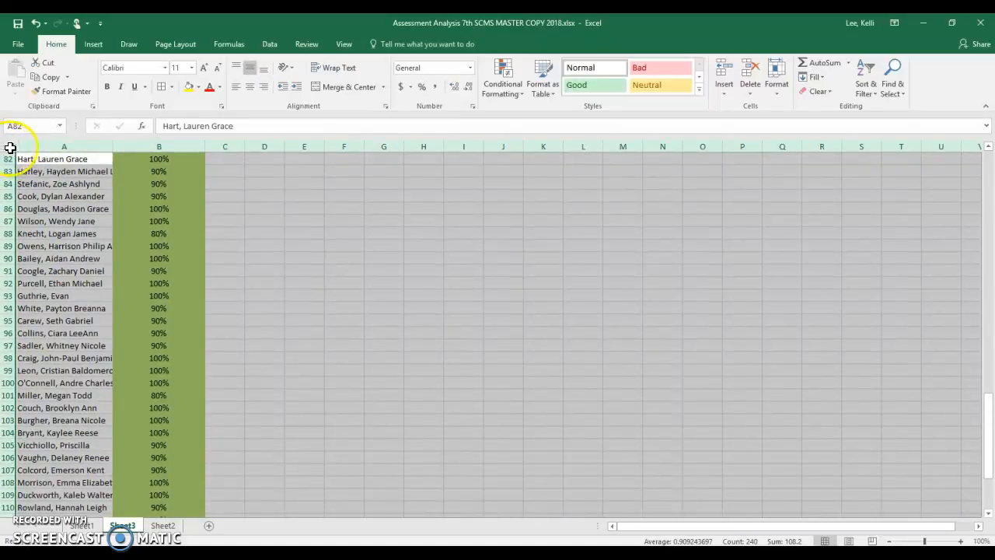
pyautogui.scroll(17, 22, 161)
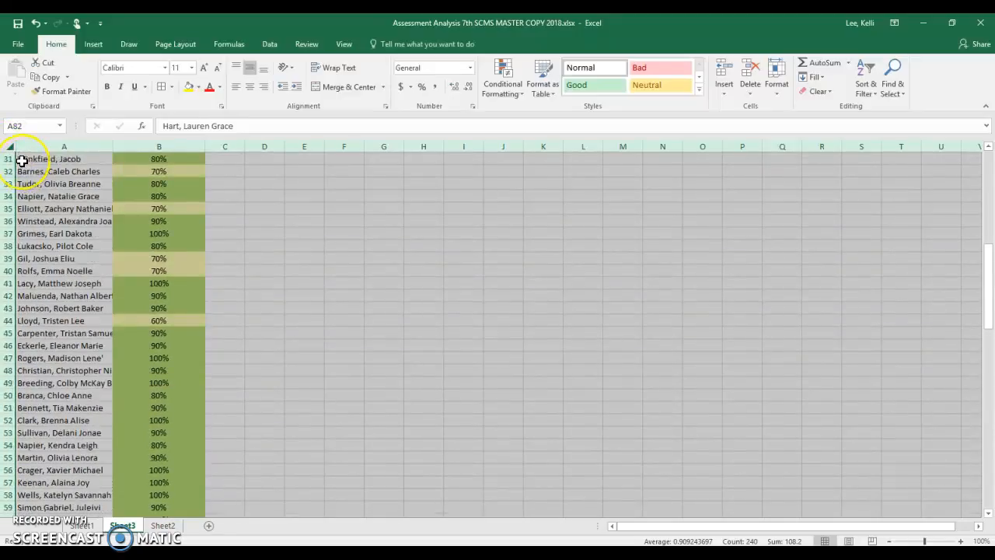
pyautogui.scroll(10, 22, 161)
pyautogui.click(8, 148)
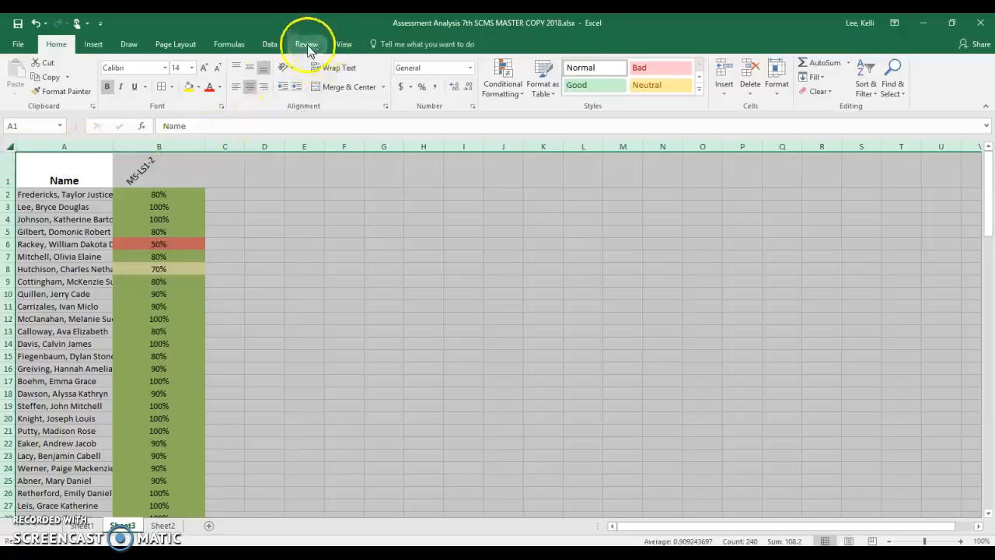
pyautogui.click(267, 44)
pyautogui.click(369, 73)
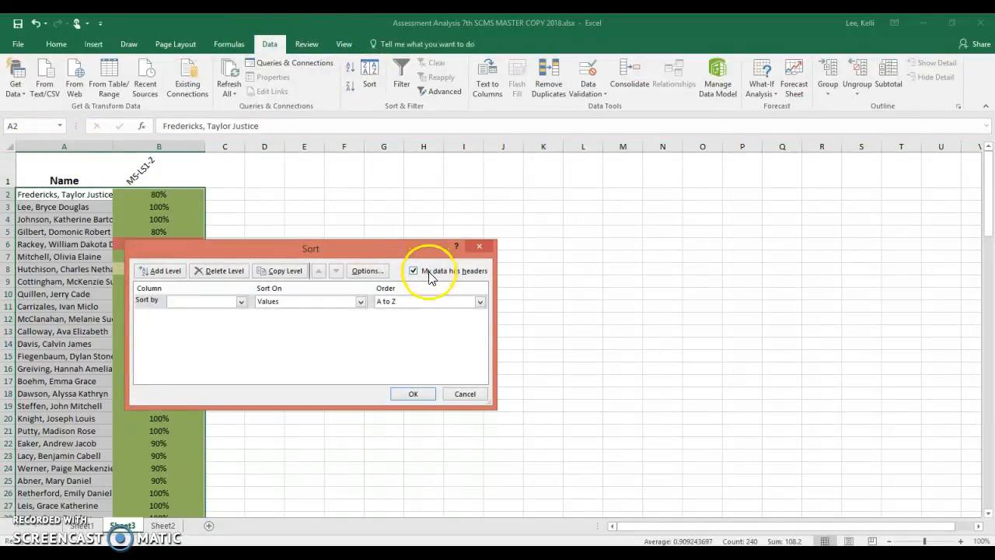
pyautogui.click(241, 302)
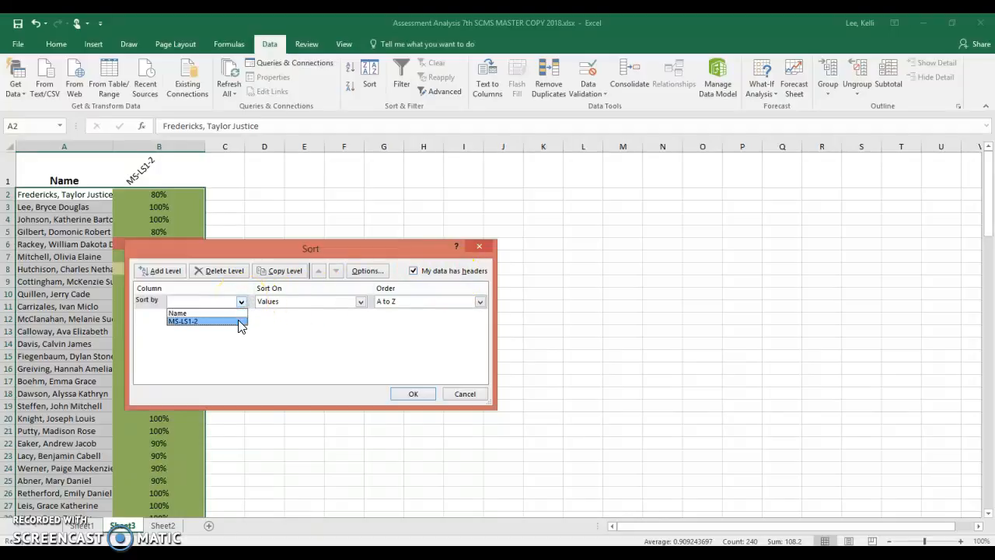
pyautogui.click(239, 322)
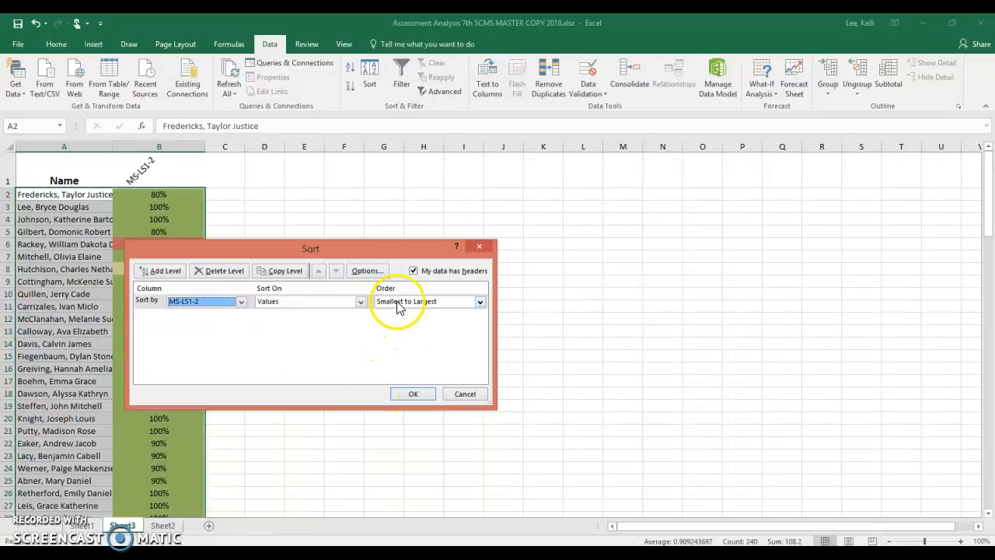
pyautogui.click(413, 393)
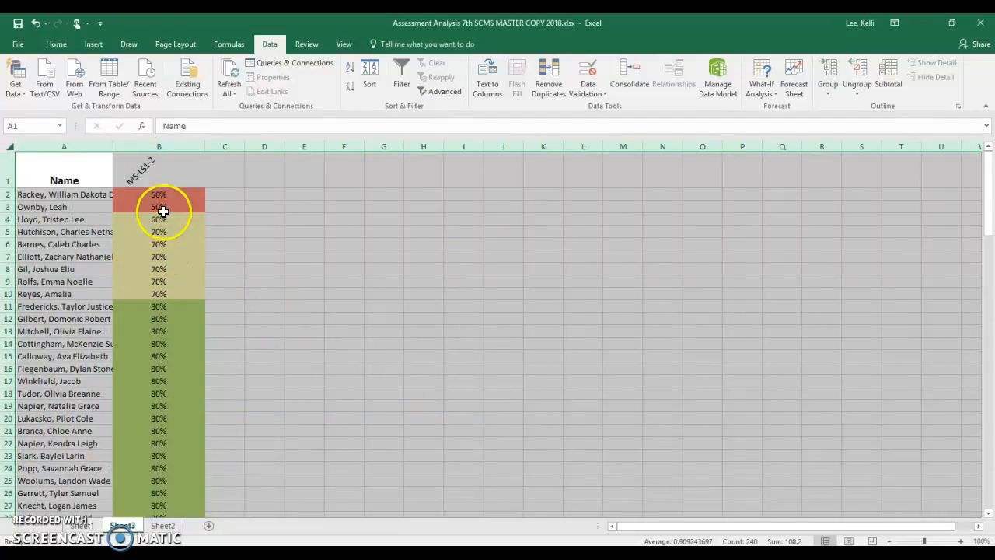
pyautogui.moveTo(113, 146); pyautogui.dragTo(137, 148)
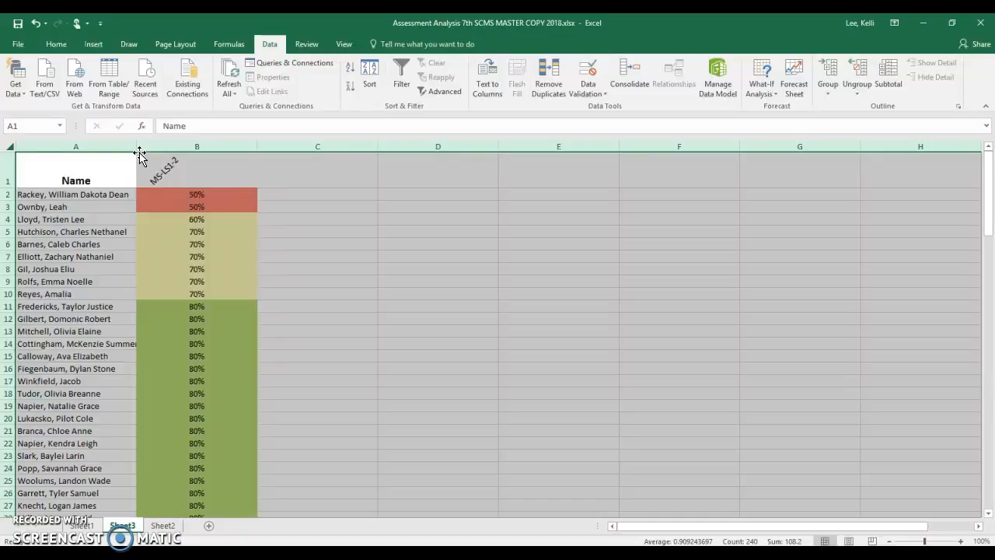
pyautogui.click(195, 318)
# - Enter the formula =TEXTJOIN("; " ,TRUE,A2:A3) in A122 to join the names of the students scoring in the Not Yet band
pyautogui.scroll(-19, 196, 320)
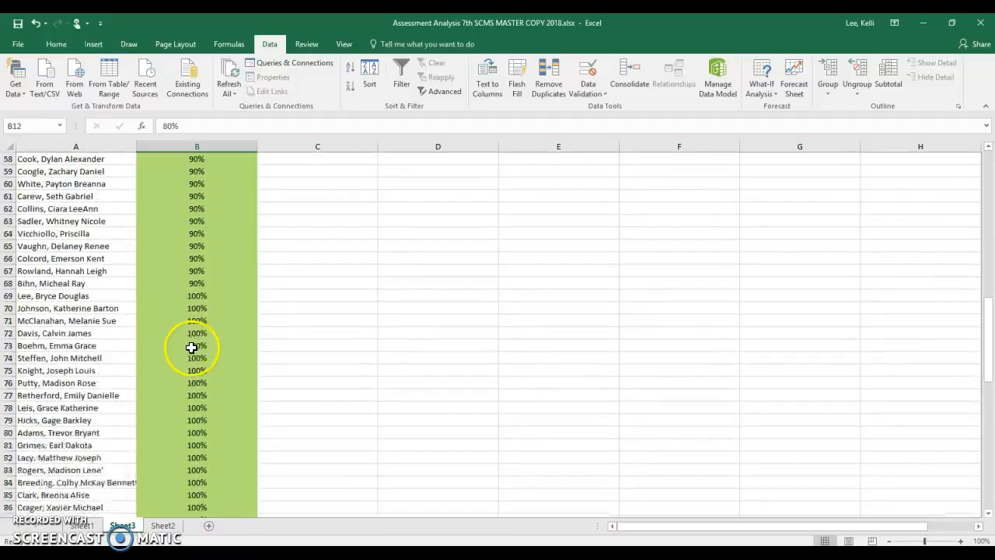
pyautogui.scroll(-18, 191, 347)
pyautogui.click(99, 281)
pyautogui.click(100, 272)
pyautogui.click(98, 284)
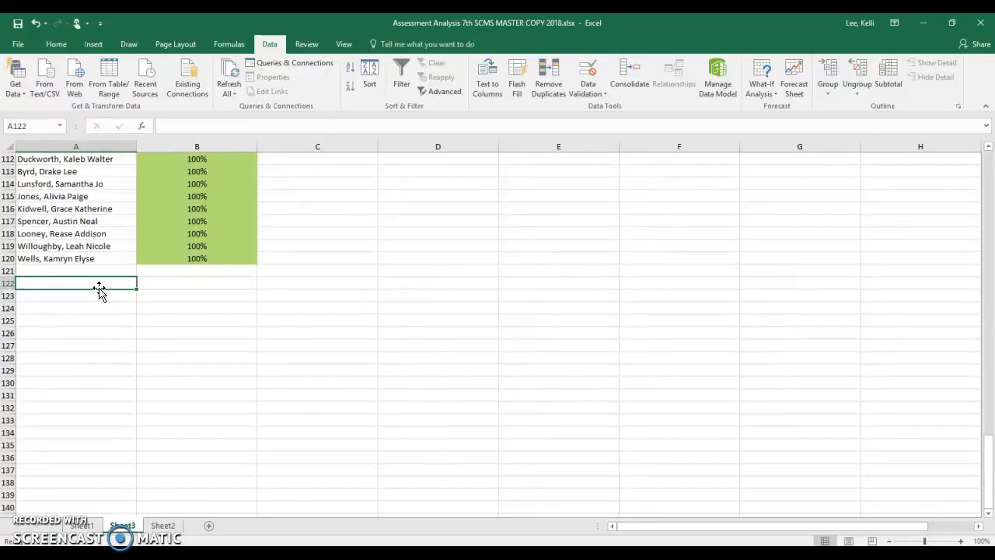
pyautogui.write('+')
pyautogui.press('BackSpace')
pyautogui.write('=TEXTJOIN')
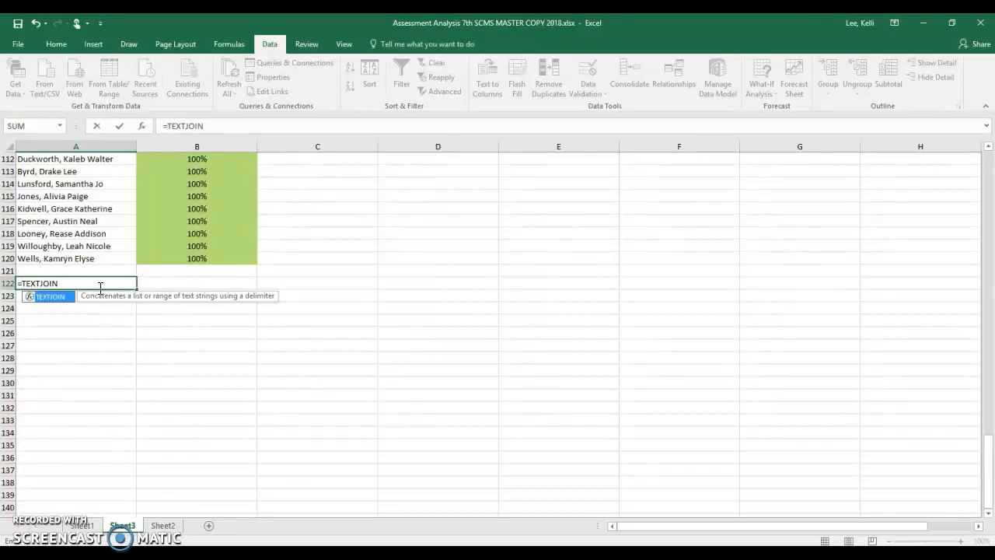
pyautogui.write('(";')
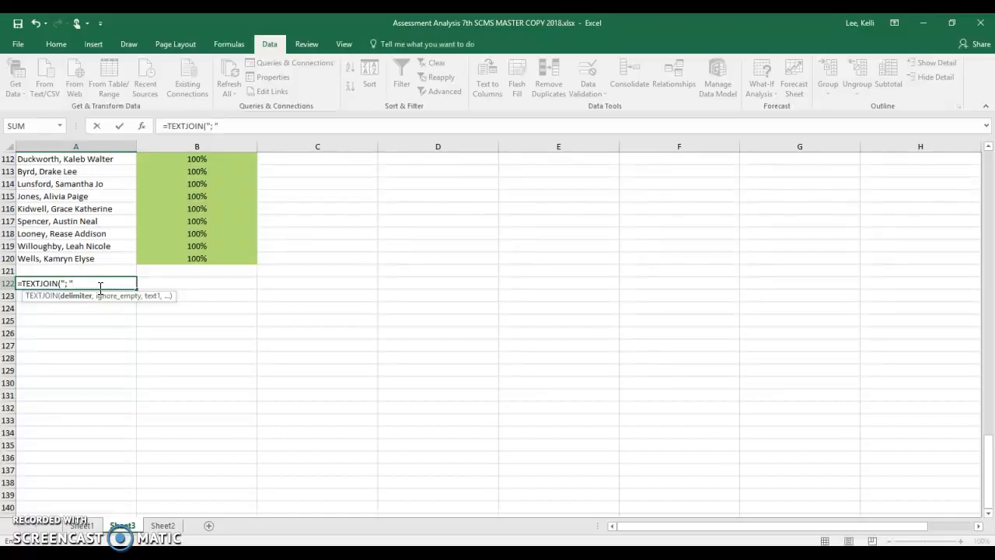
pyautogui.write('" ,TRUE,')
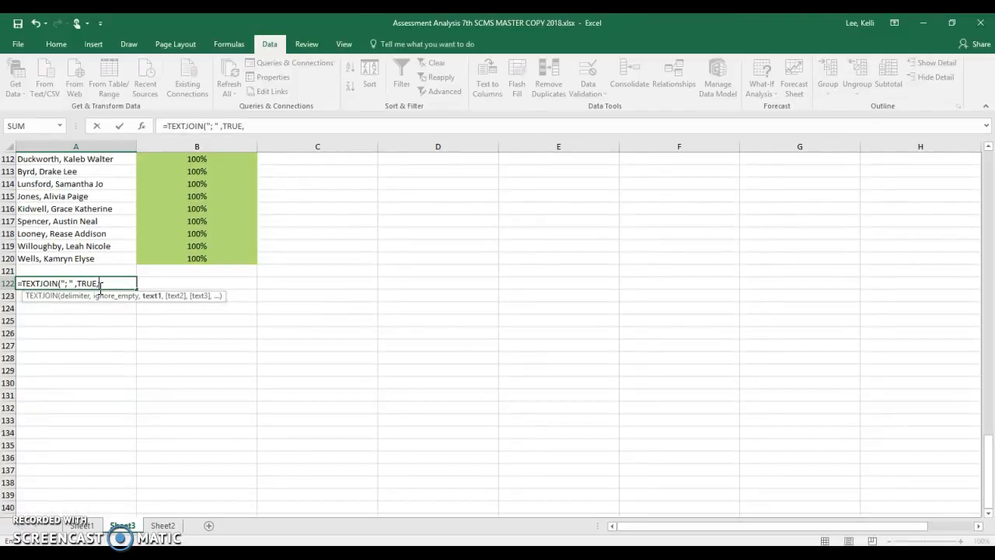
pyautogui.write('A2:A')
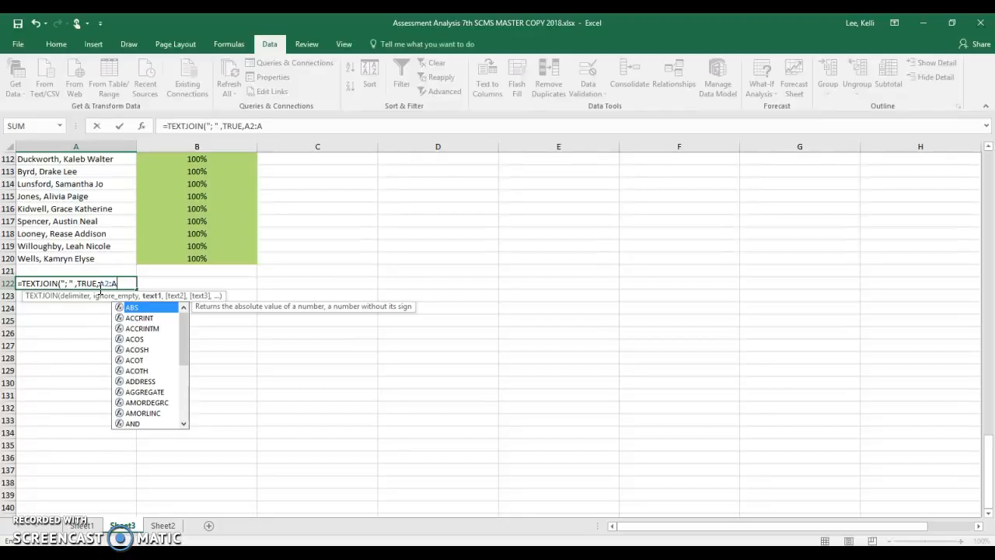
pyautogui.write('3)')
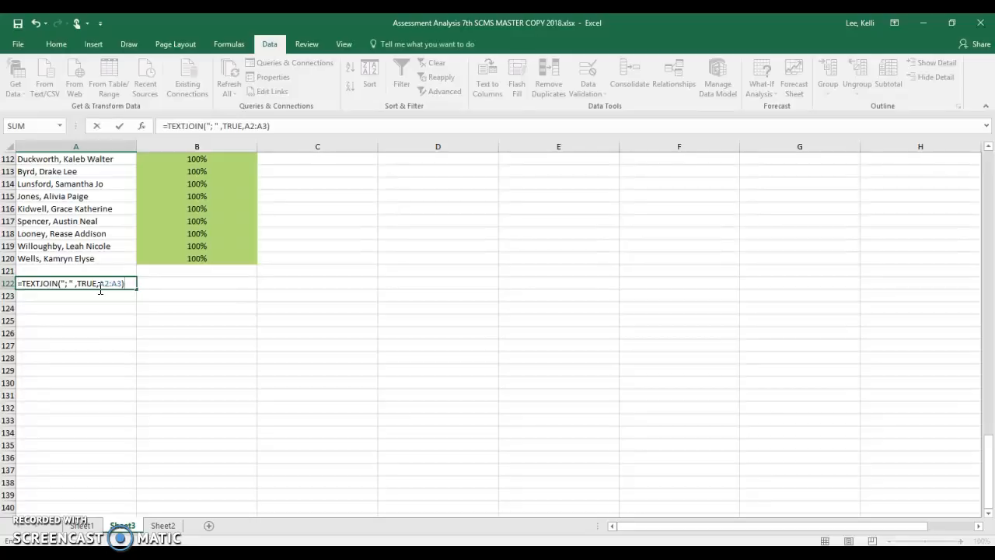
pyautogui.press('Return')
# - Copy the joined Not Yet names from A122 on Sheet3 and paste them as values into A18 on Sheet1
pyautogui.click(118, 284)
pyautogui.rightClick(120, 285)
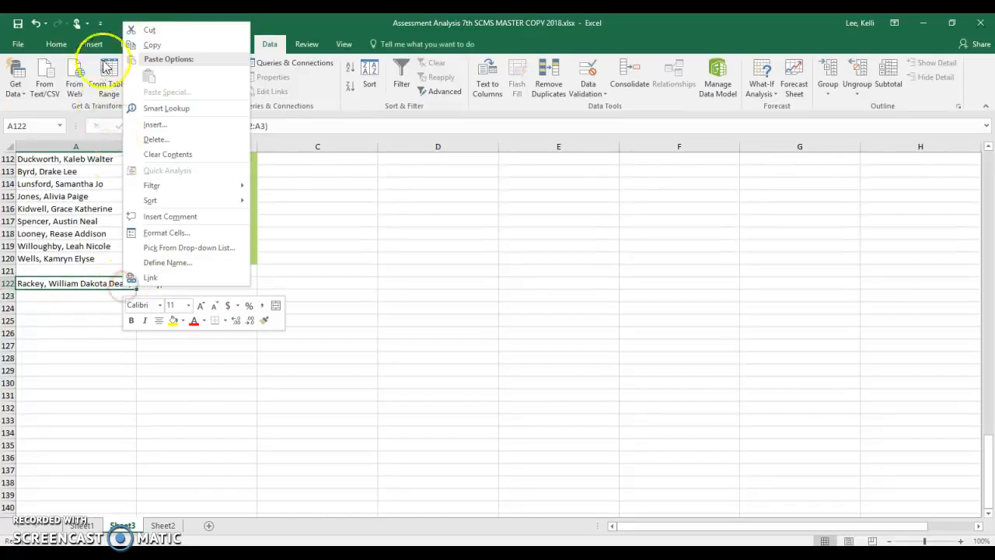
pyautogui.click(152, 44)
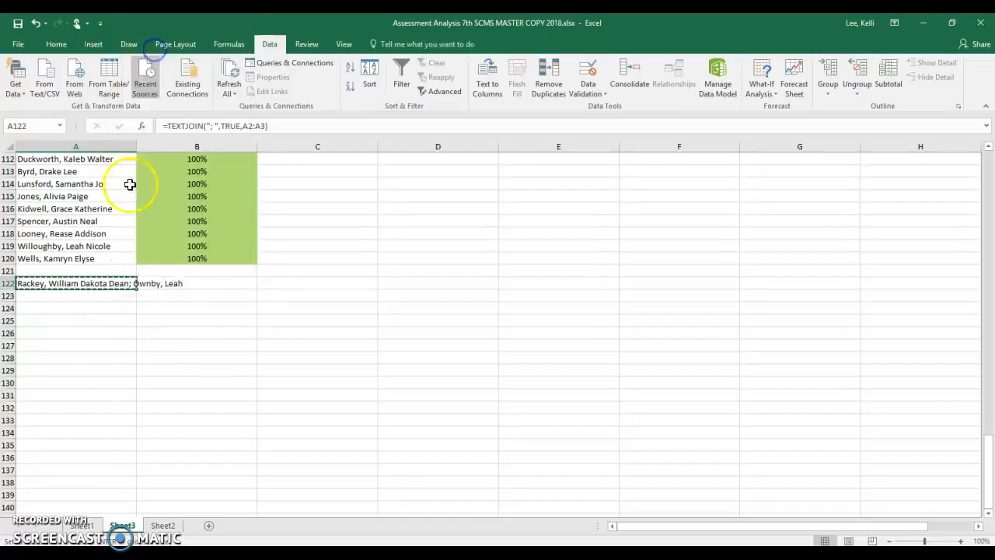
pyautogui.click(89, 525)
pyautogui.click(127, 235)
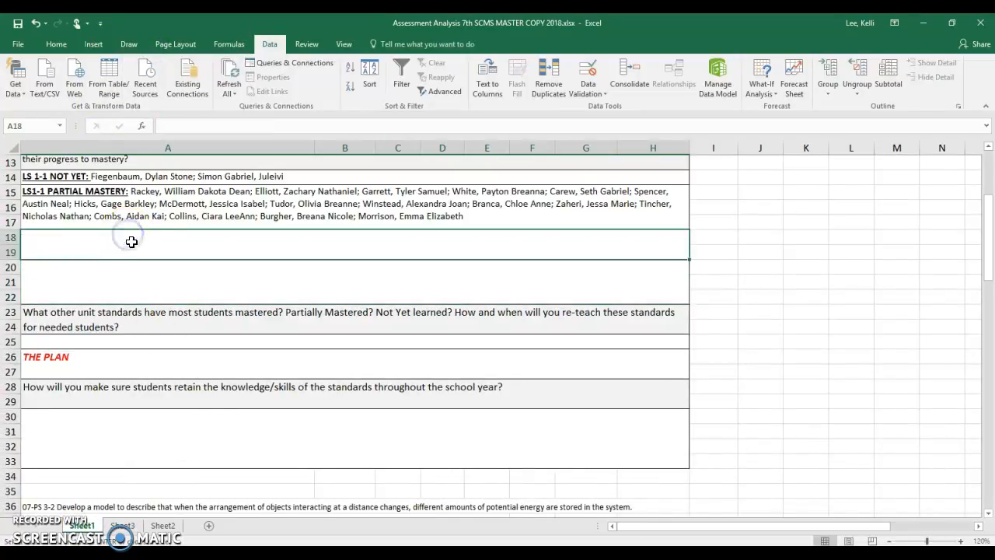
pyautogui.rightClick(133, 237)
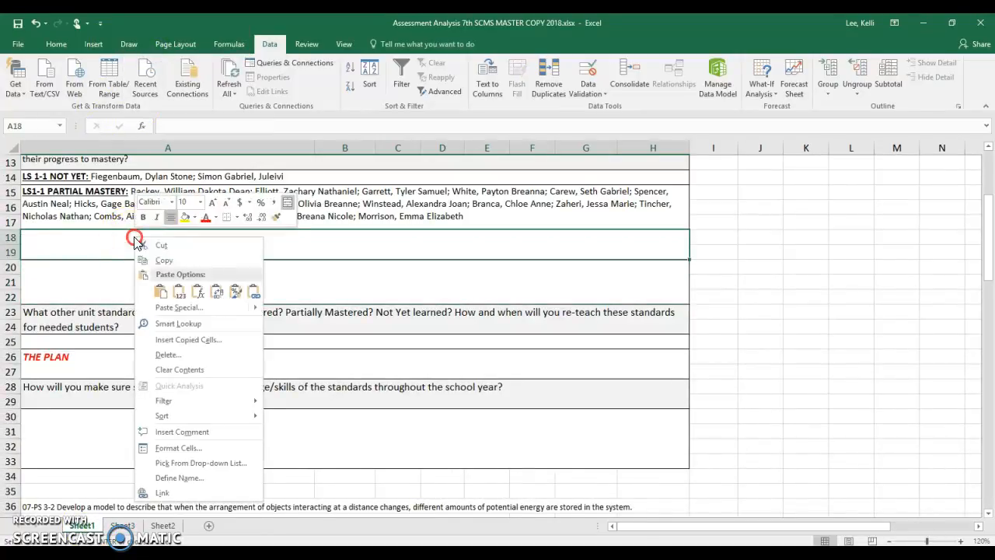
pyautogui.click(161, 292)
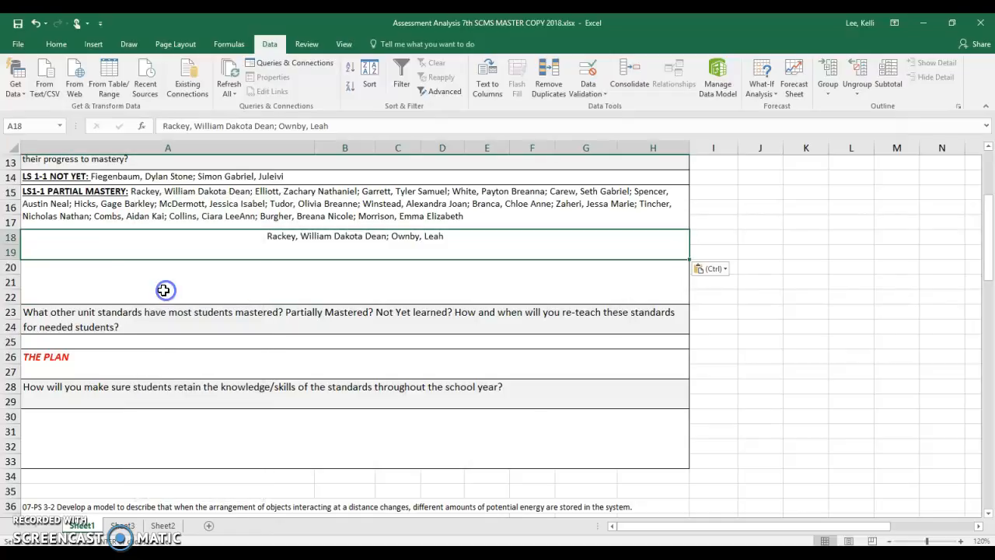
# - Add the label "LS 1-2 NOT YET:" in front of the names in A18 and make the label bold
pyautogui.click(168, 130)
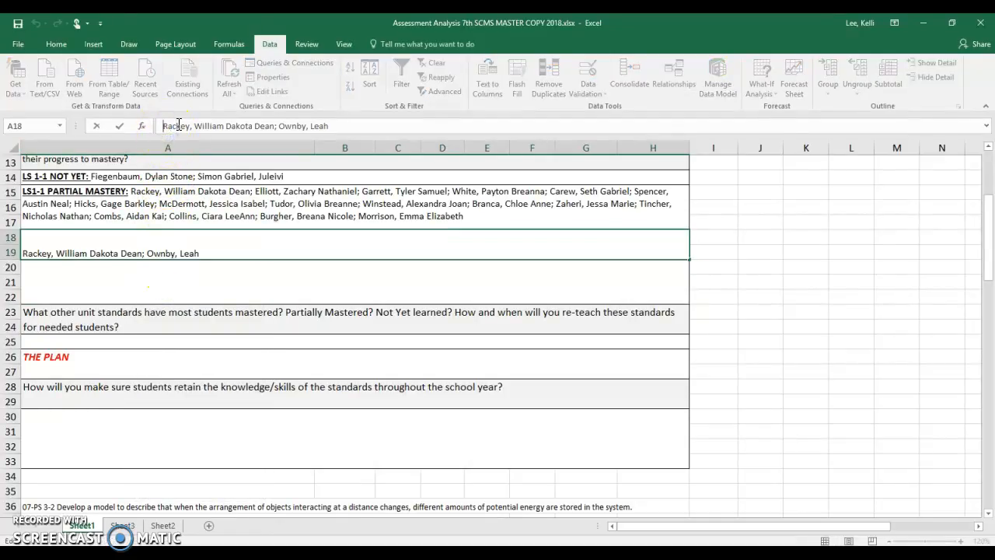
pyautogui.write('L')
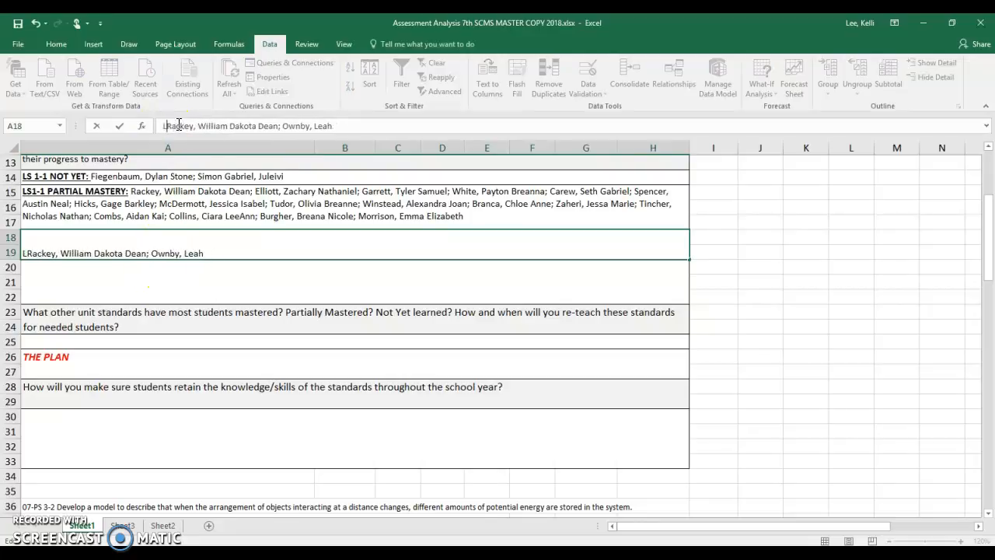
pyautogui.write('S 1-2')
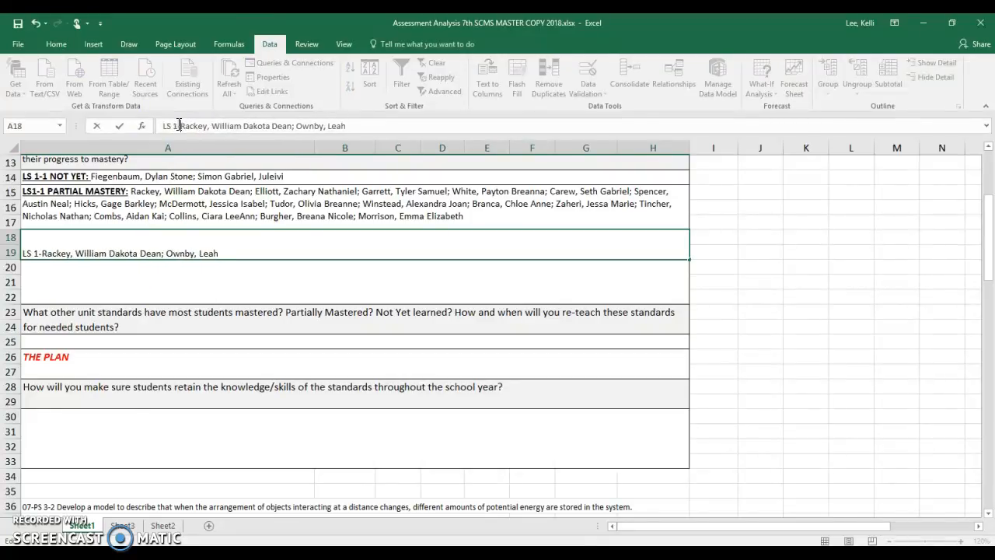
pyautogui.write(' NOT YET:')
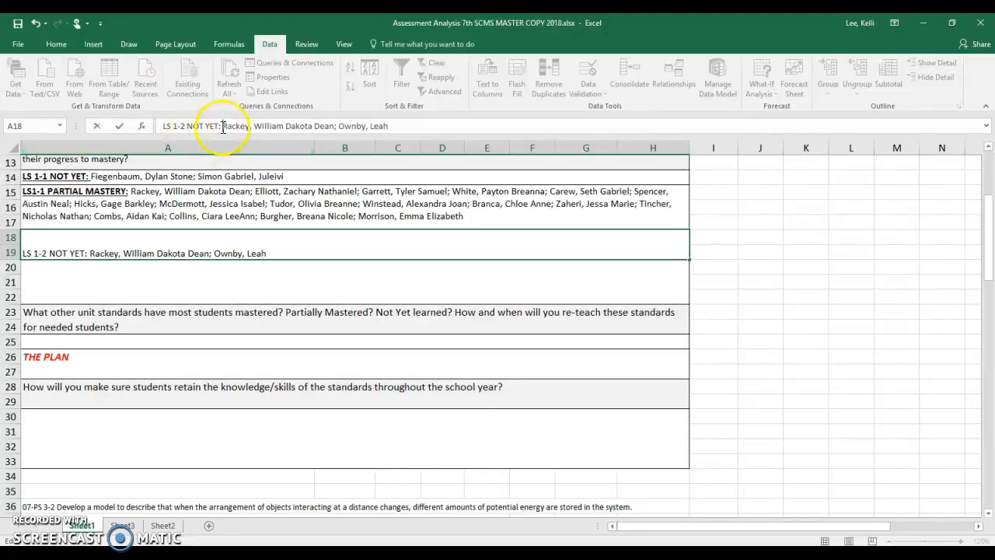
pyautogui.moveTo(223, 125); pyautogui.dragTo(166, 126)
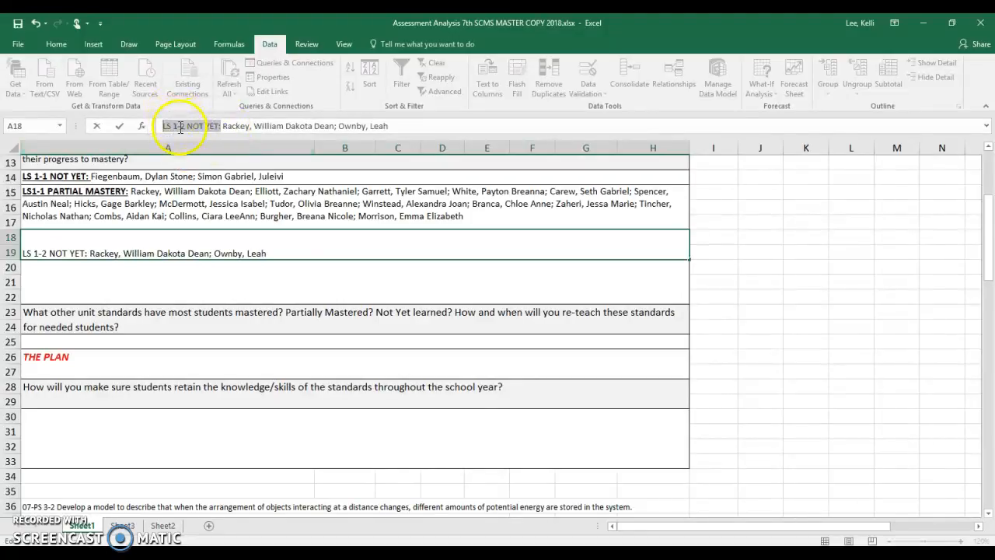
pyautogui.rightClick(179, 129)
pyautogui.click(187, 106)
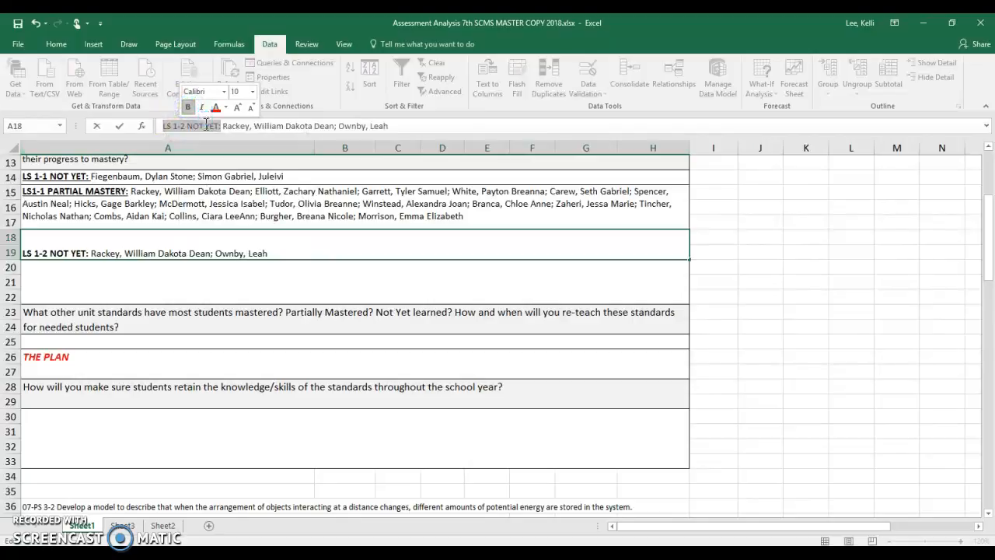
pyautogui.click(147, 282)
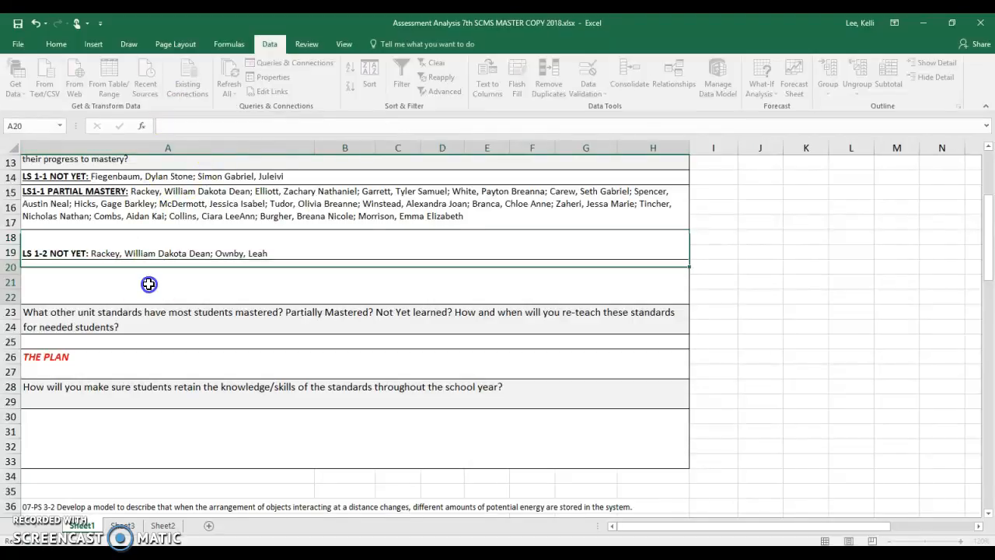
# - Left-align the LS 1-2 NOT YET entry in A18
pyautogui.click(251, 237)
pyautogui.click(56, 43)
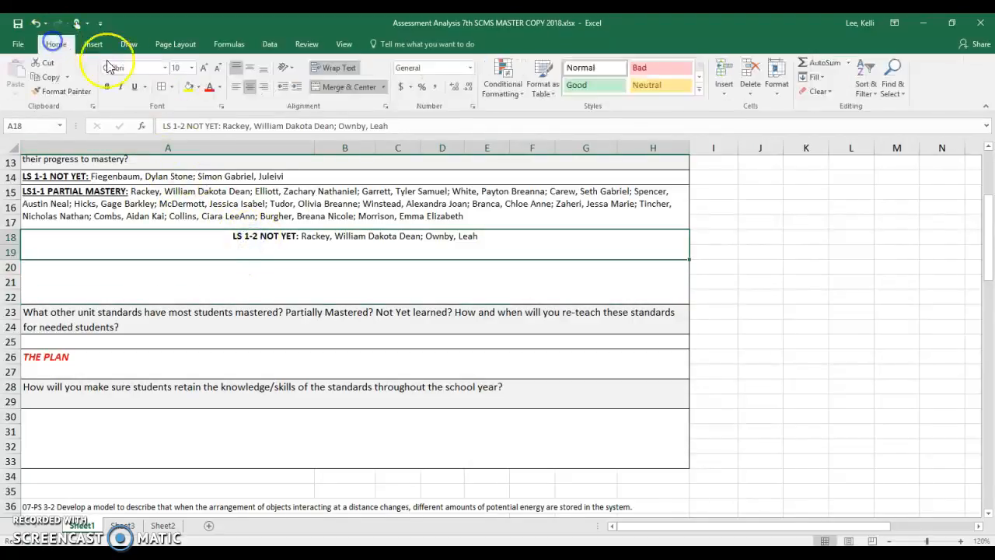
pyautogui.click(236, 88)
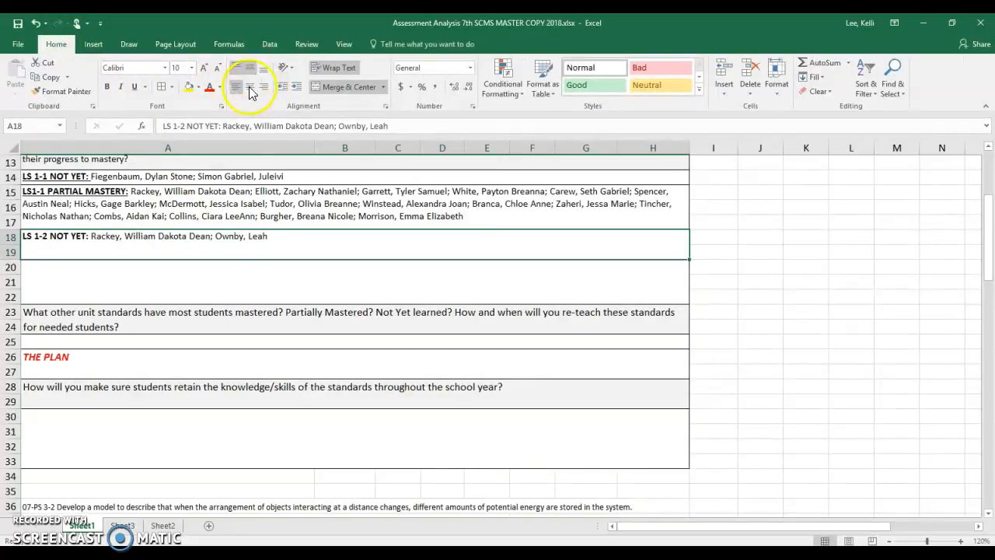
pyautogui.click(247, 268)
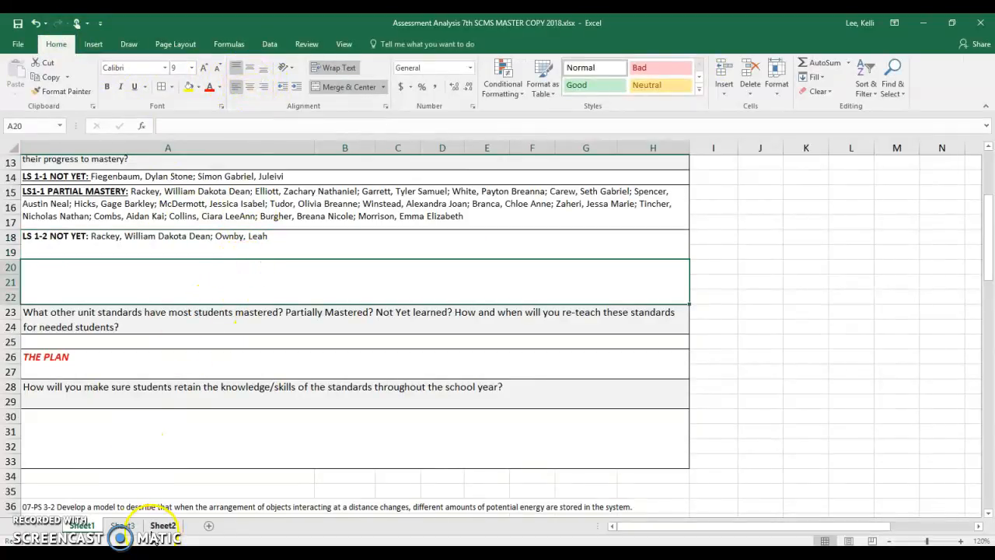
pyautogui.click(104, 282)
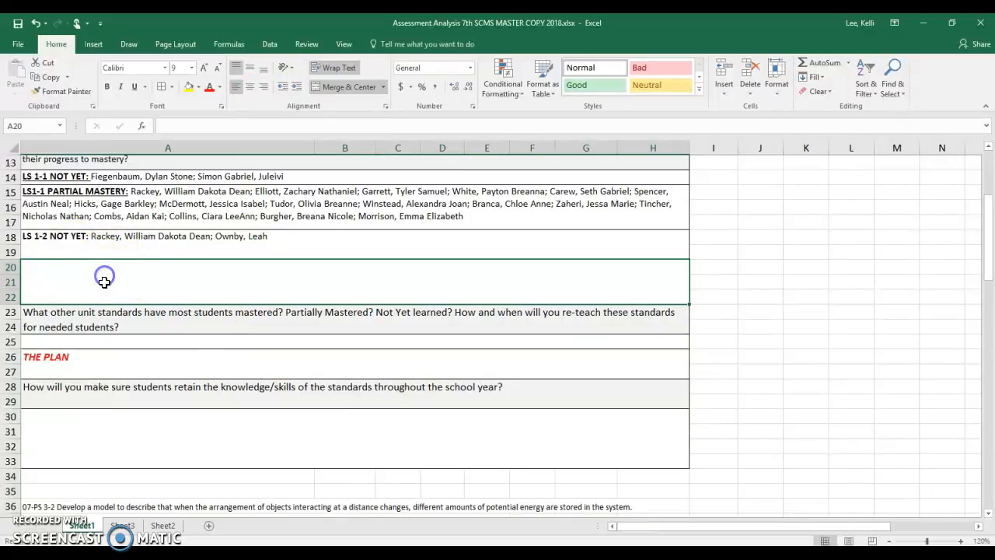
# - Enter the formula =TEXTJOIN("; " ,TRUE,A4:A10) in A123 on Sheet3 to join the names of the Partial Mastery students
pyautogui.click(122, 525)
pyautogui.click(119, 296)
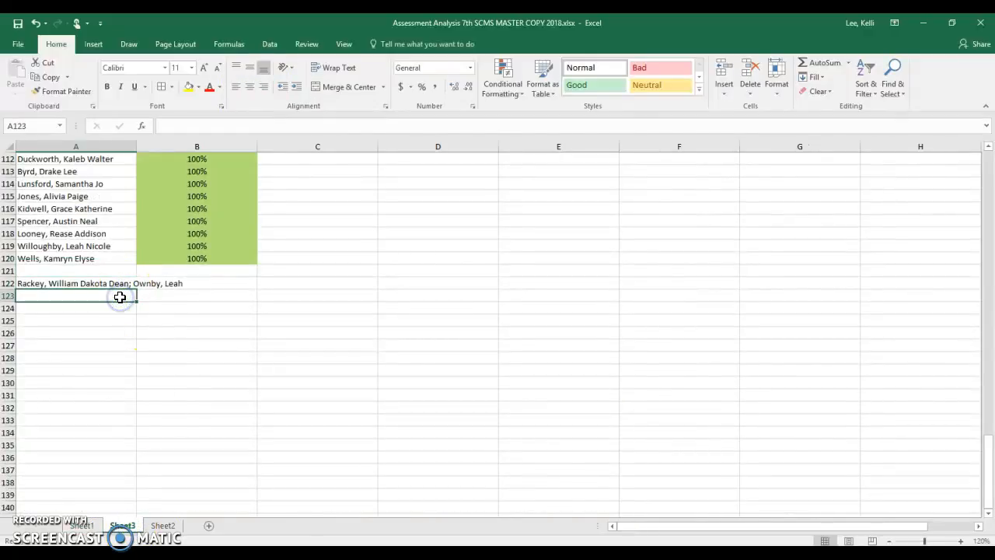
pyautogui.write('=')
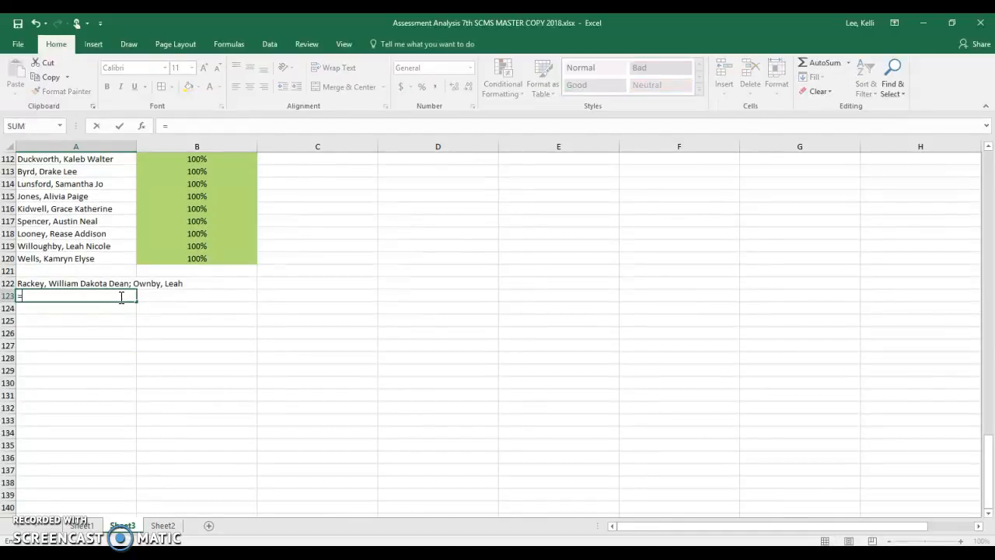
pyautogui.write('TEXT')
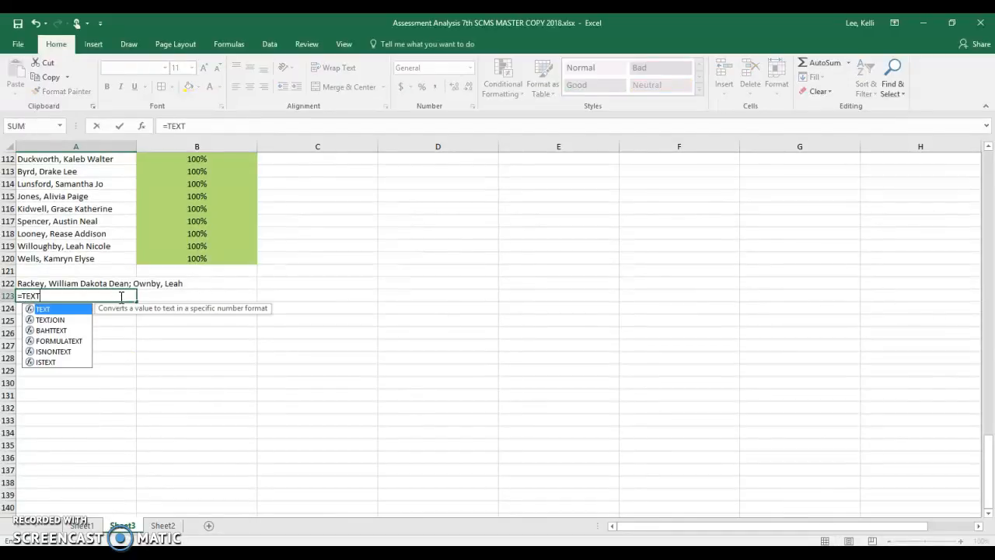
pyautogui.write('JOIN(";')
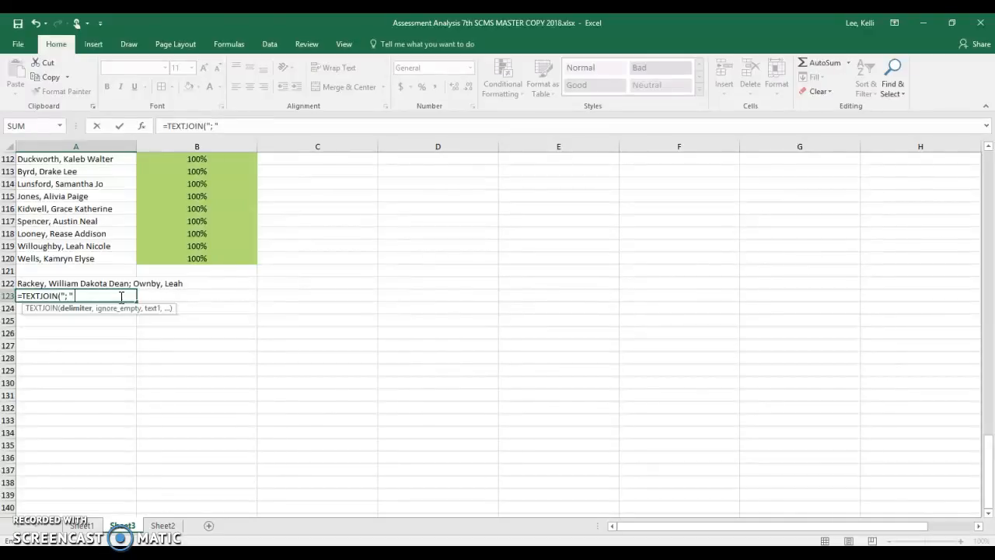
pyautogui.write('" ,')
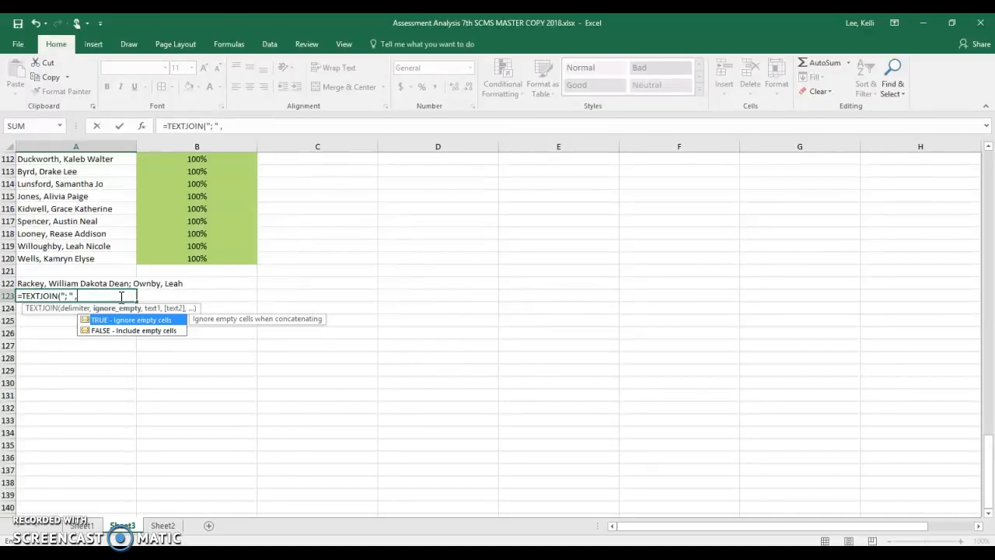
pyautogui.write('TRUE')
pyautogui.press('BackSpace')
pyautogui.press('BackSpace')
pyautogui.press('BackSpace')
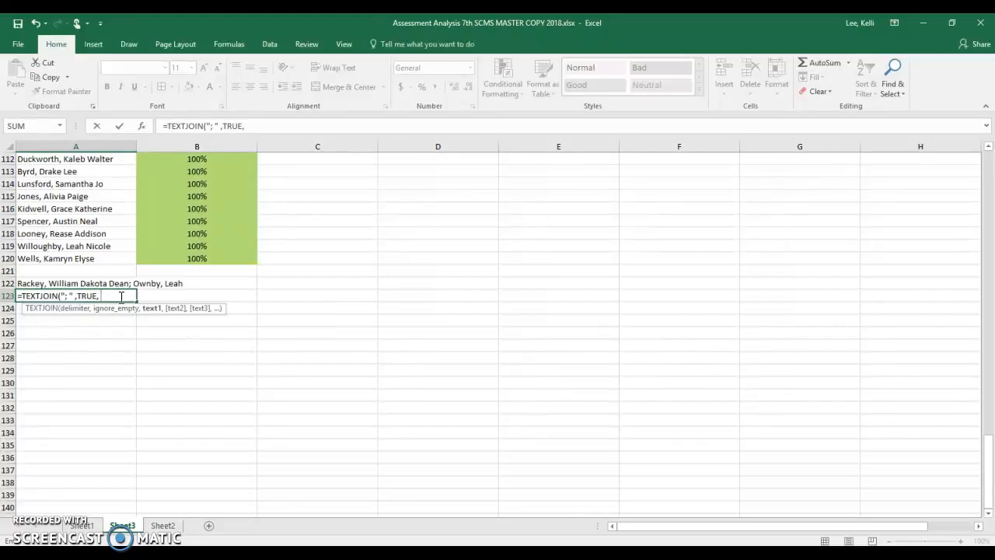
pyautogui.write('A4:A10')
pyautogui.press('Return')
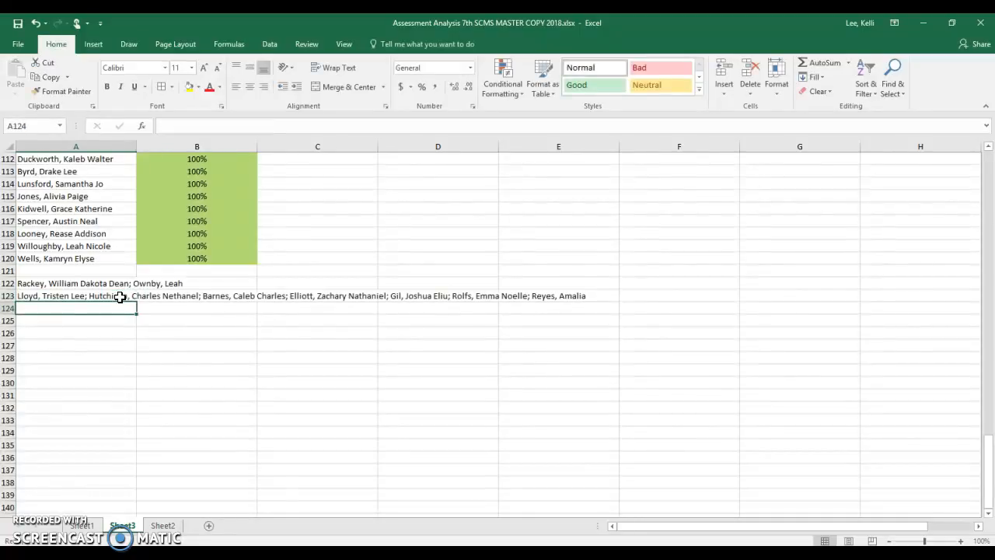
# - Copy the joined Partial Mastery names from A123 on Sheet3 and paste them as values into A20 on Sheet1
pyautogui.click(106, 295)
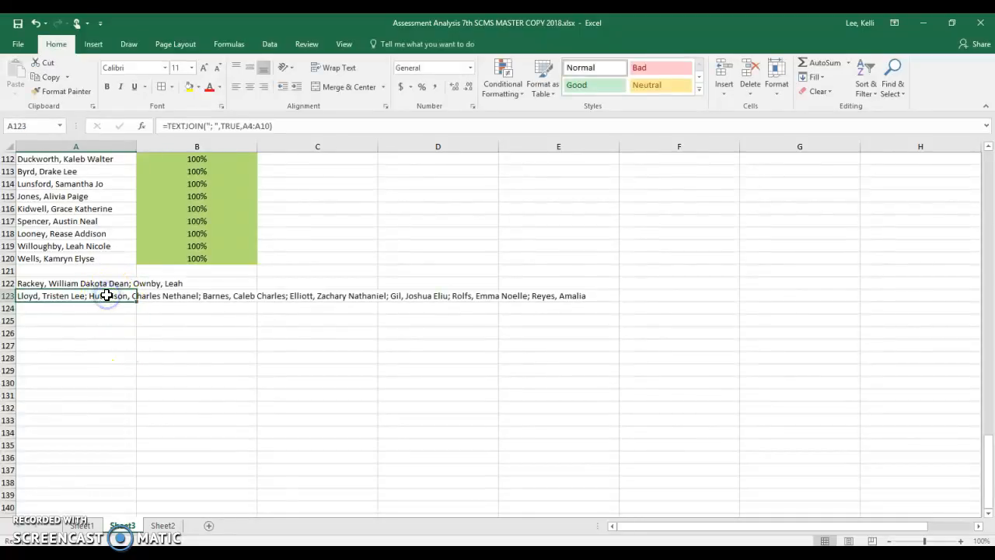
pyautogui.rightClick(106, 295)
pyautogui.click(131, 54)
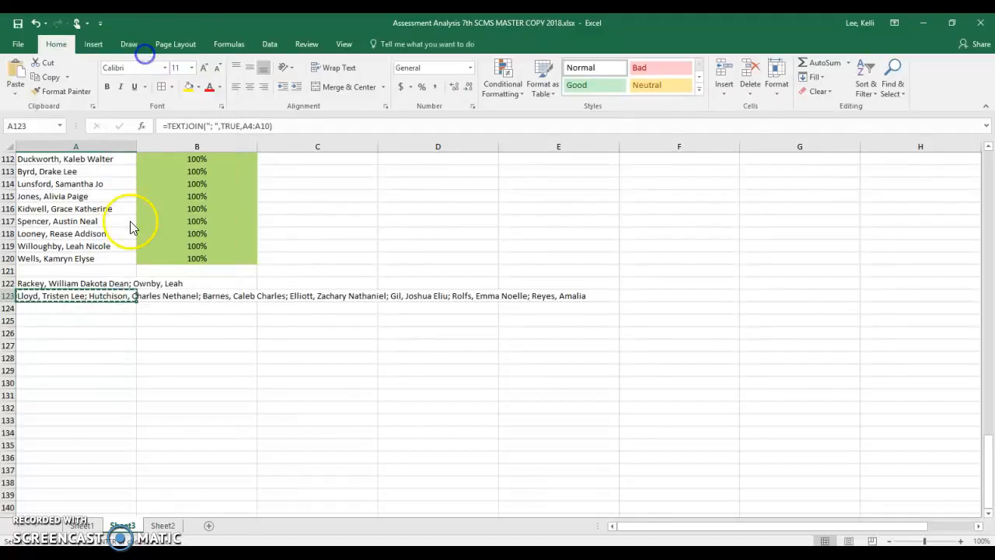
pyautogui.click(83, 525)
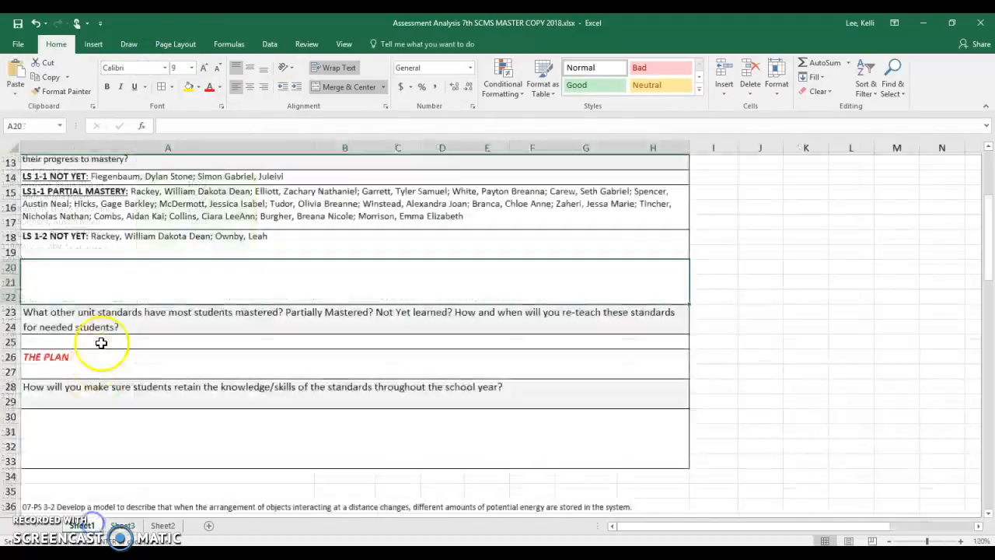
pyautogui.rightClick(98, 284)
pyautogui.click(123, 73)
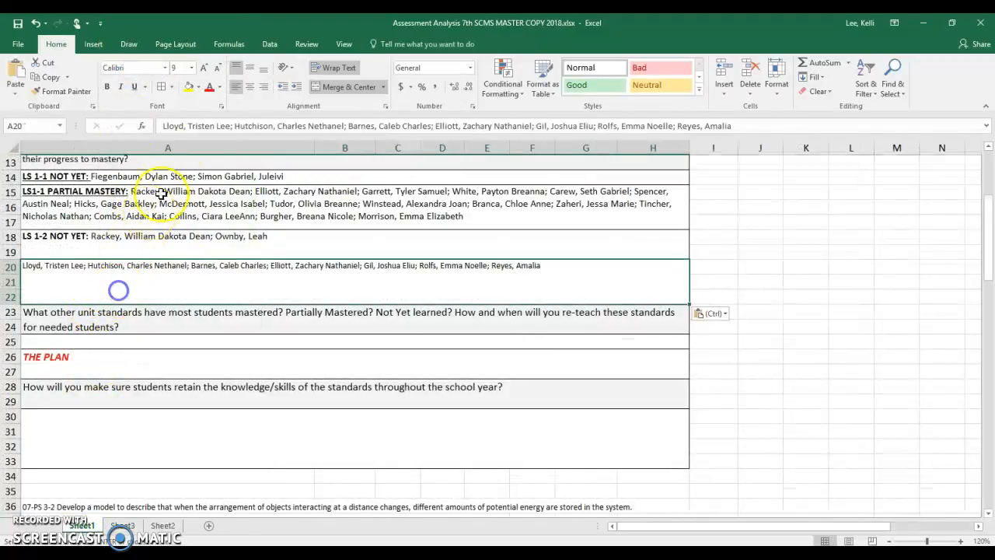
# - Add the label "LS1-2 Partial Mastery:" in front of the names in A20
pyautogui.click(164, 127)
pyautogui.write('LS')
pyautogui.write('1-2')
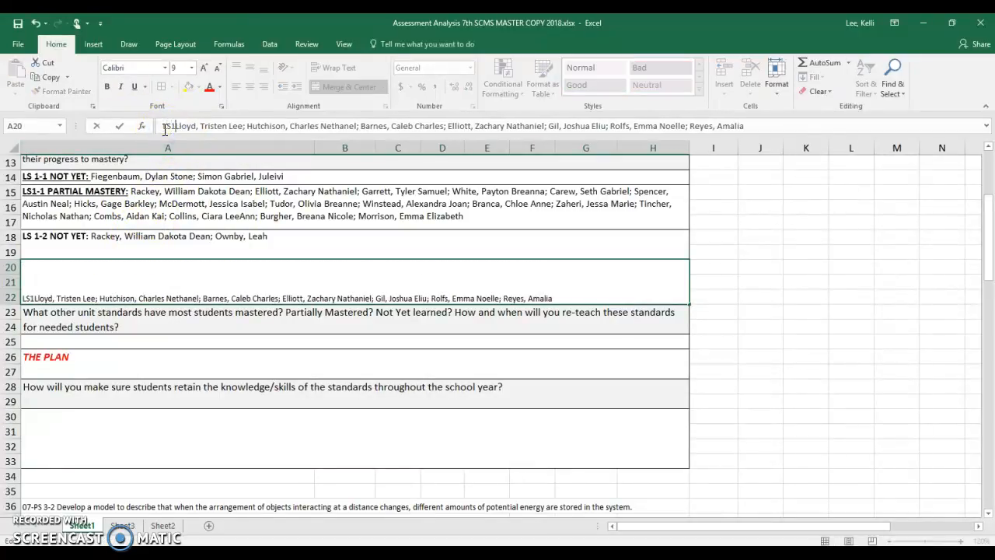
pyautogui.write(' Parti')
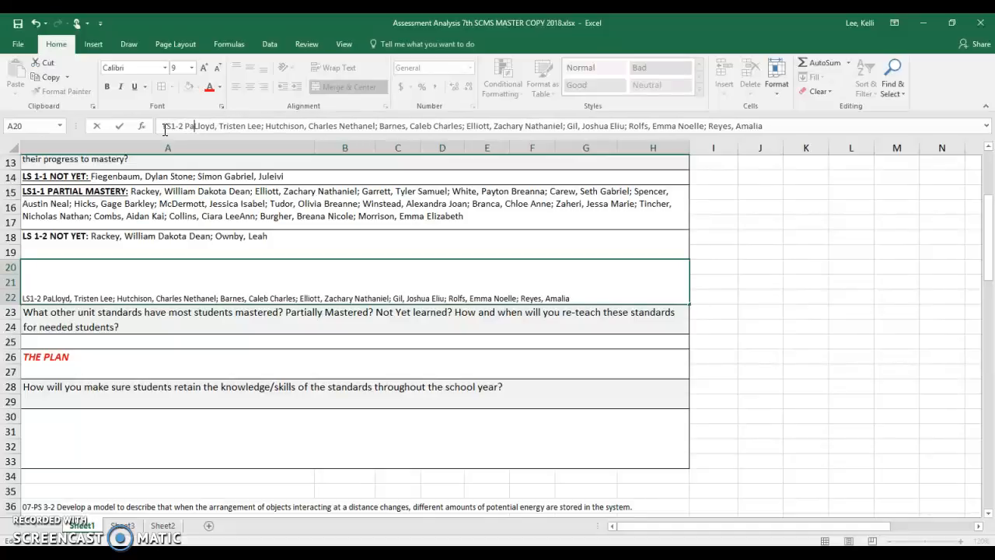
pyautogui.write('al Master')
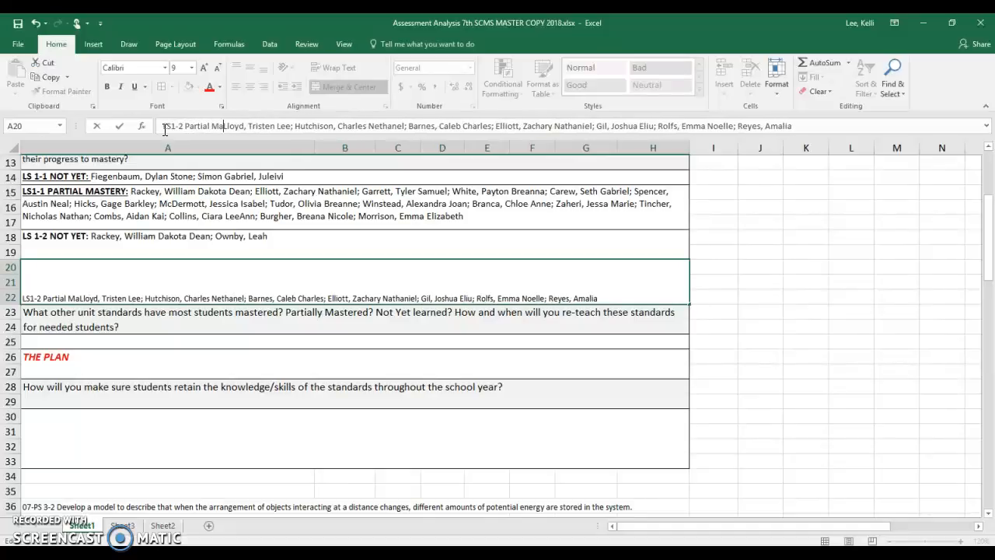
pyautogui.write('y:')
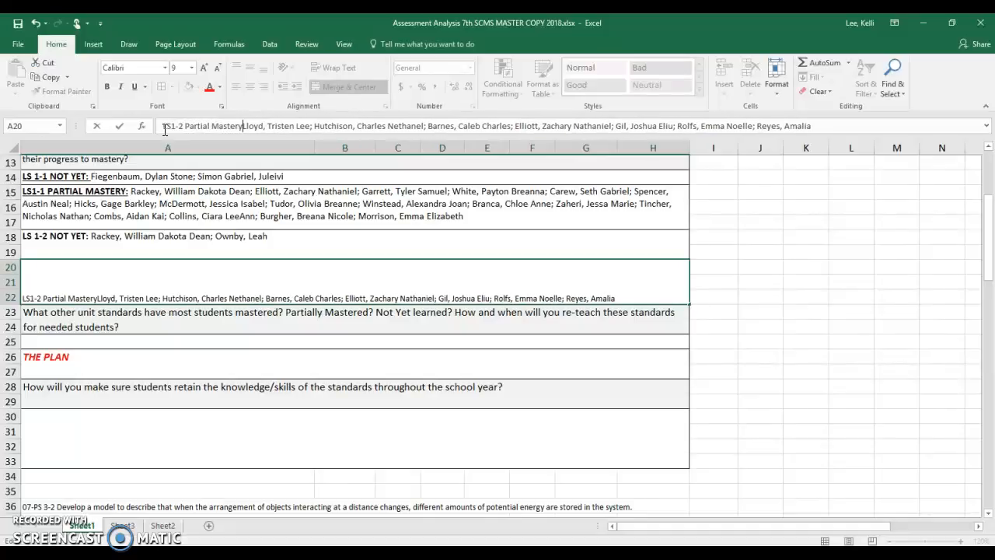
# - Make the "LS1-2 Partial Mastery:" label in A20 bold and underlined
pyautogui.click(137, 264)
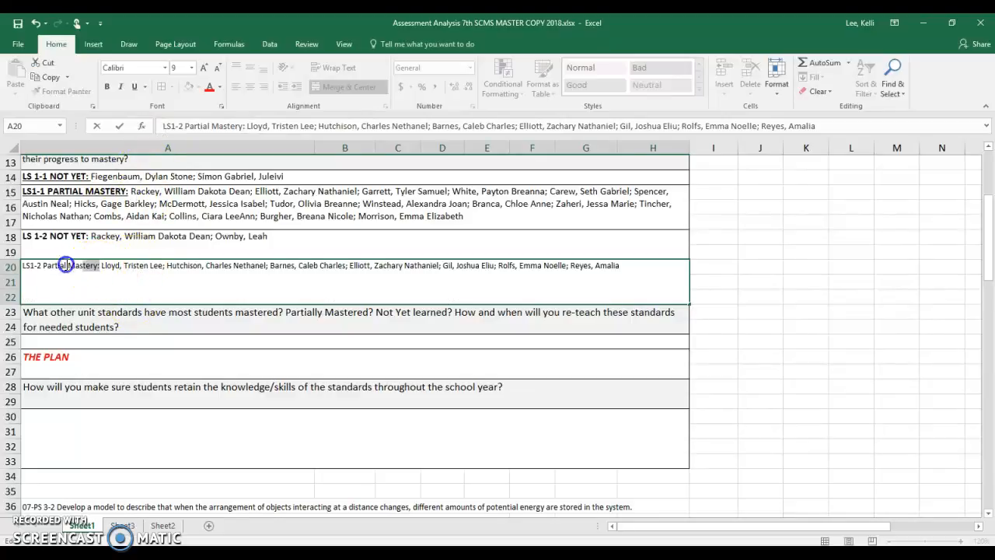
pyautogui.moveTo(66, 265); pyautogui.dragTo(17, 265)
pyautogui.click(27, 241)
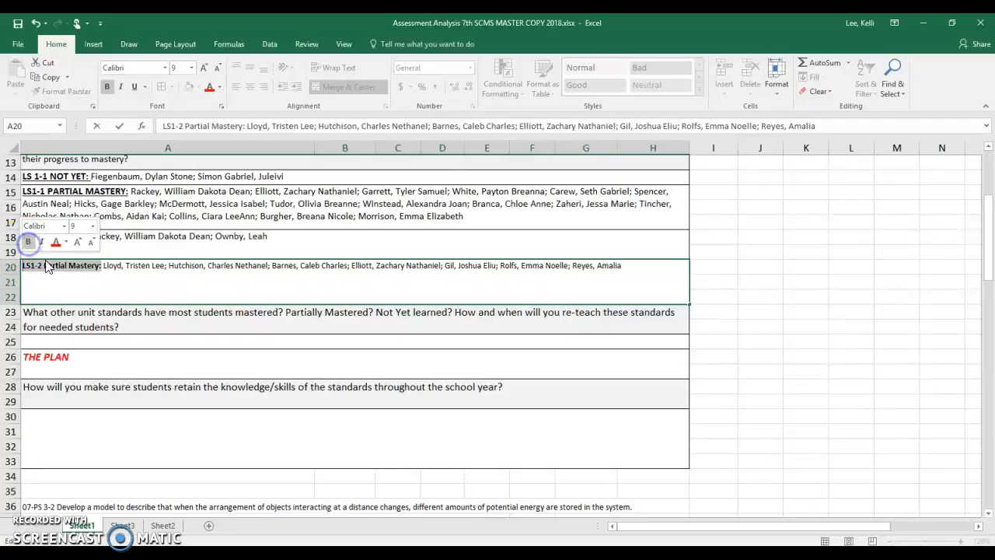
pyautogui.click(66, 284)
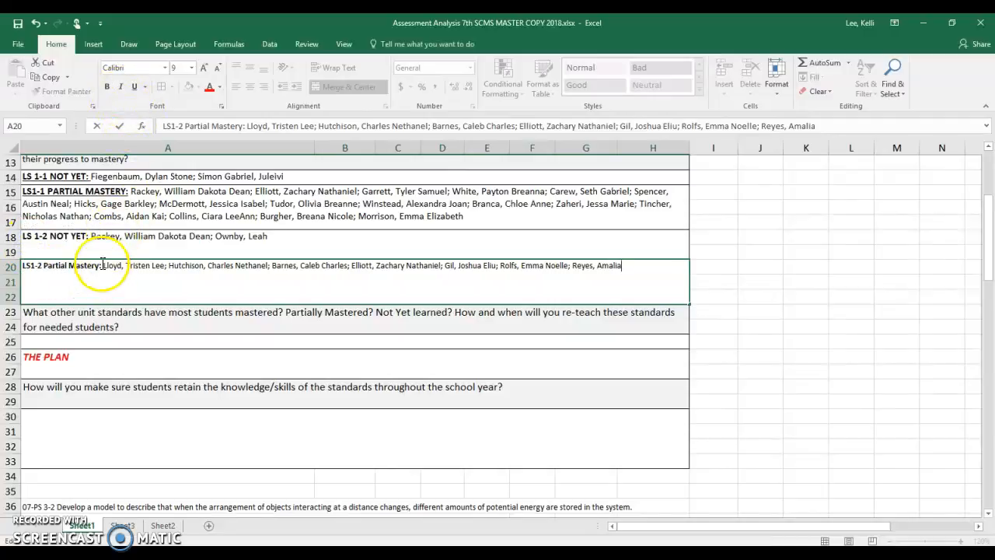
pyautogui.moveTo(102, 265); pyautogui.dragTo(20, 265)
pyautogui.click(134, 86)
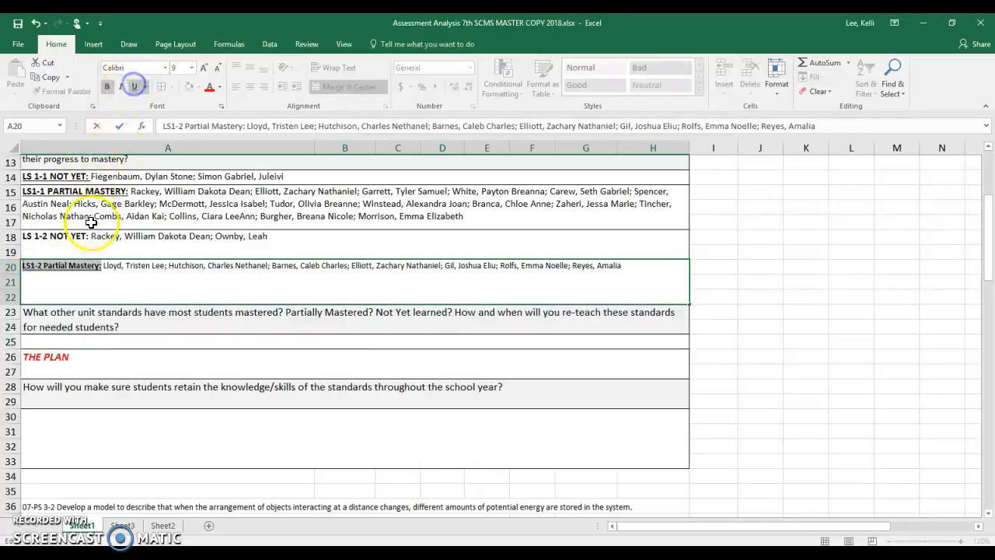
# - Unmerge the LS1-2 Partial Mastery block A20:H22 and merge only A20:H20 into one cell
pyautogui.click(88, 237)
pyautogui.click(101, 285)
pyautogui.click(127, 236)
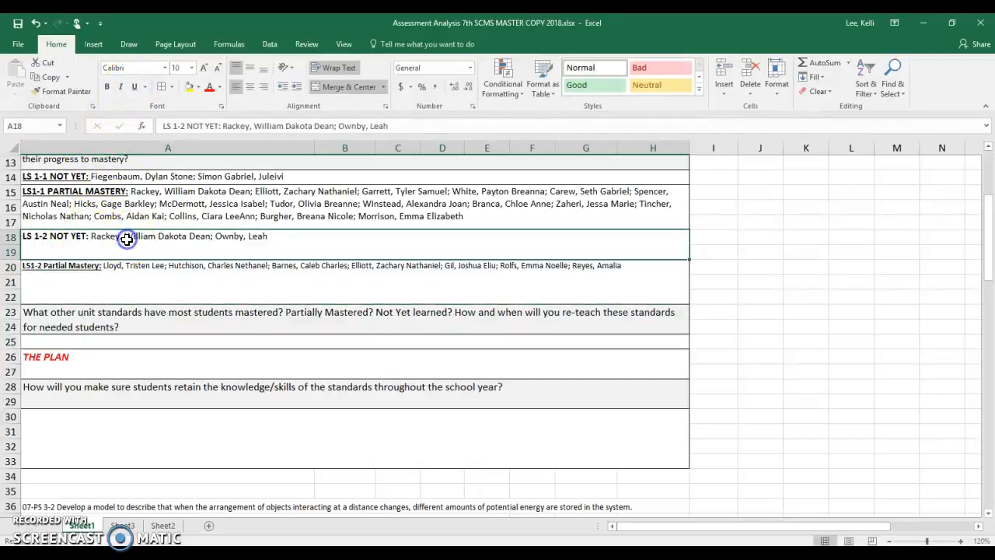
pyautogui.click(170, 299)
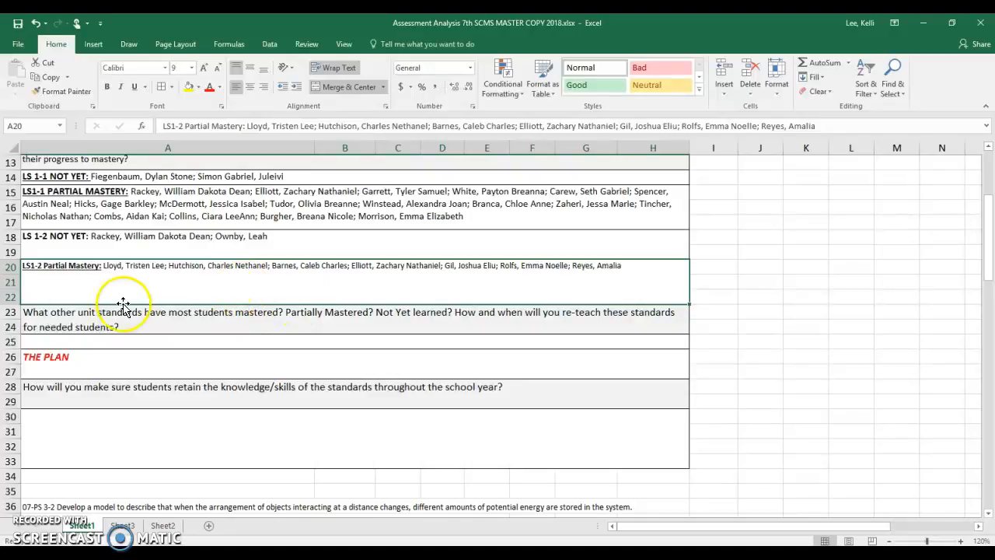
pyautogui.click(17, 283)
pyautogui.click(113, 298)
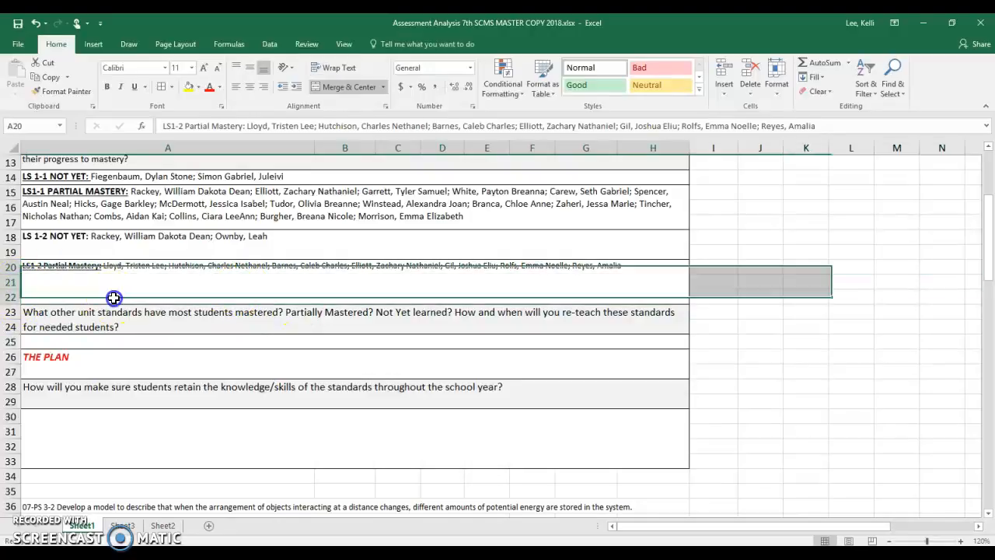
pyautogui.click(335, 89)
pyautogui.moveTo(283, 267); pyautogui.dragTo(643, 269)
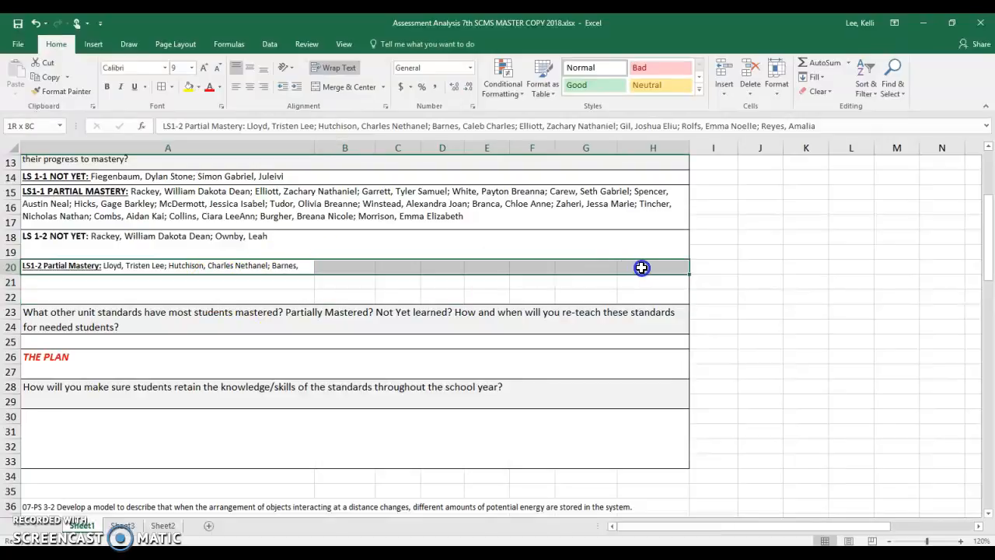
pyautogui.click(348, 87)
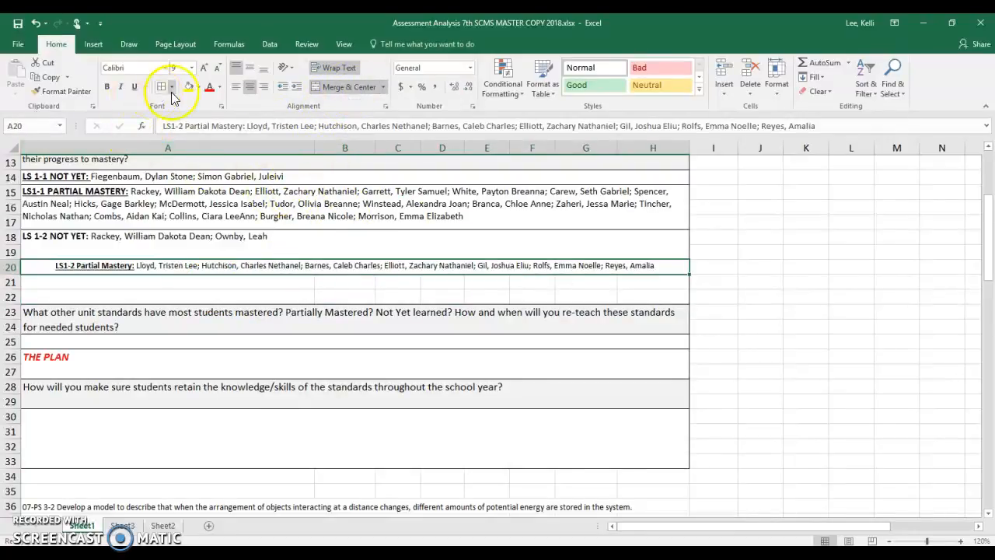
# - Delete the empty rows 21 and 22 below the LS1-2 Partial Mastery list
pyautogui.click(137, 289)
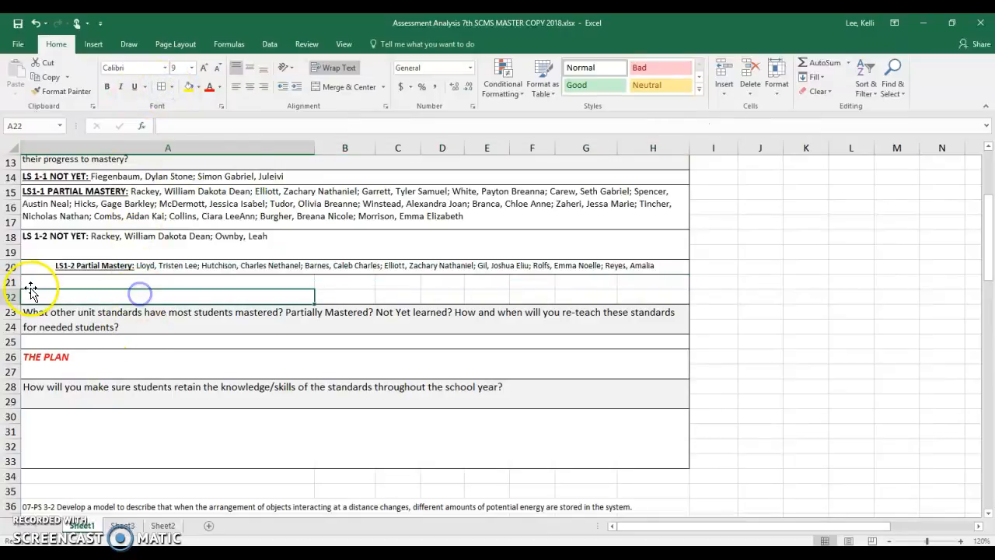
pyautogui.click(18, 283)
pyautogui.rightClick(17, 282)
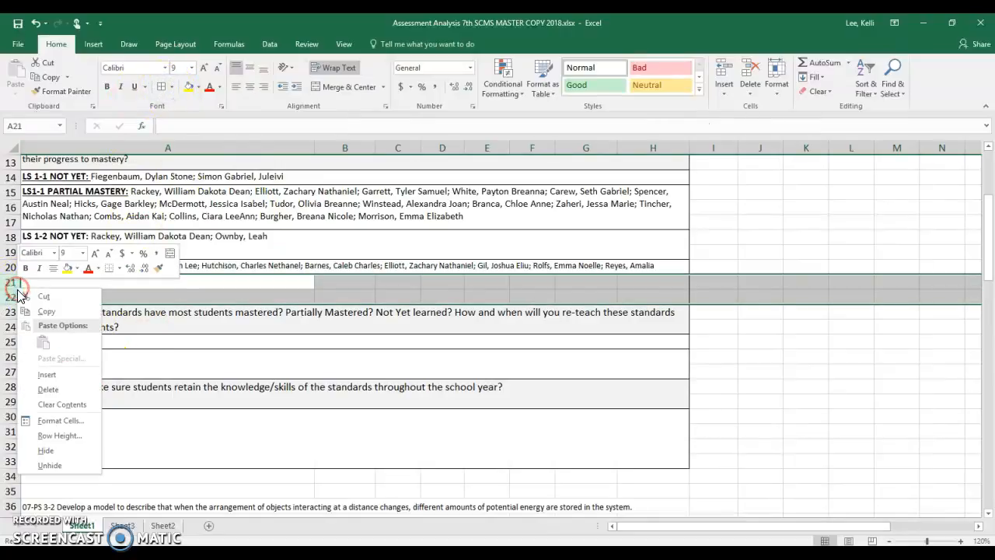
pyautogui.click(46, 389)
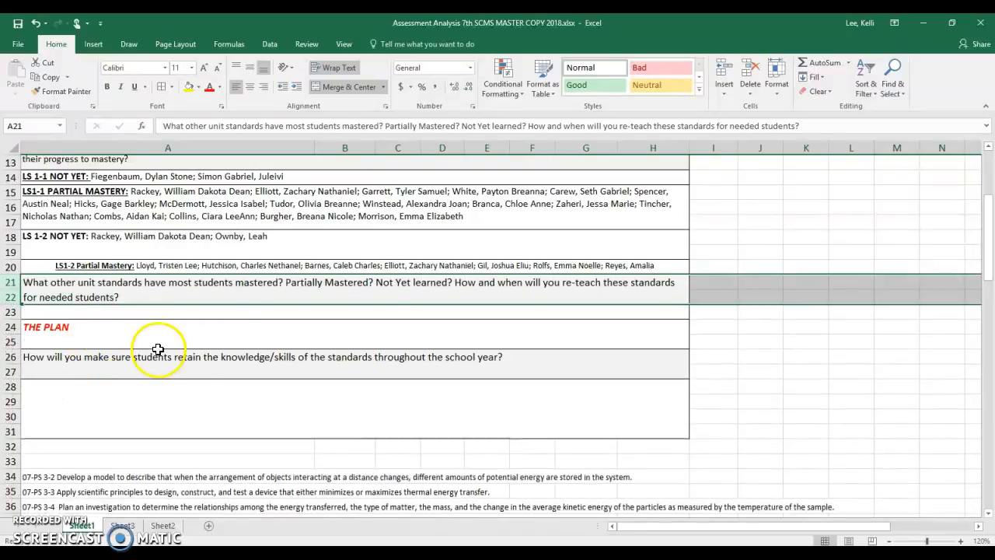
# - Left-align the LS1-2 Partial Mastery list in A20 and make row 20 tall enough for two lines
pyautogui.click(39, 266)
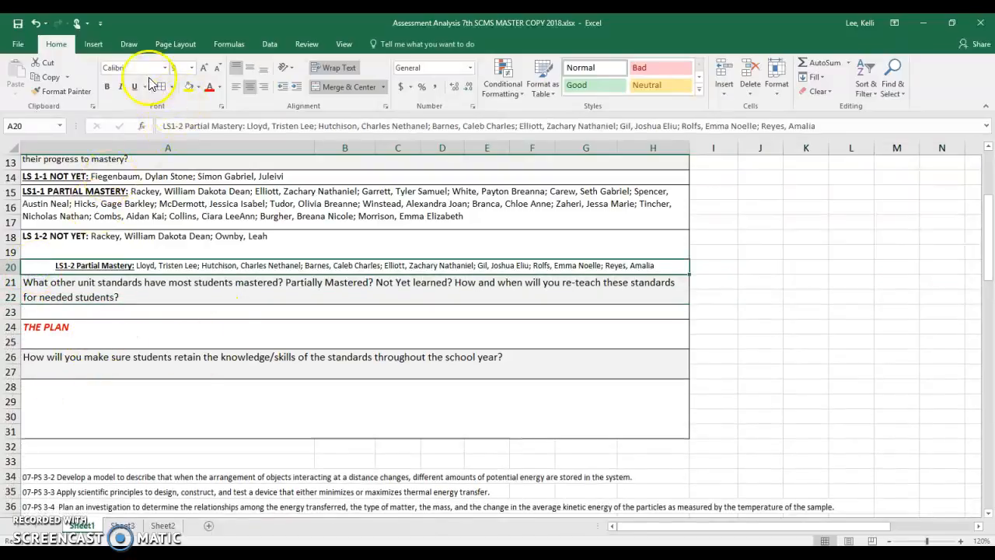
pyautogui.click(237, 90)
pyautogui.click(218, 242)
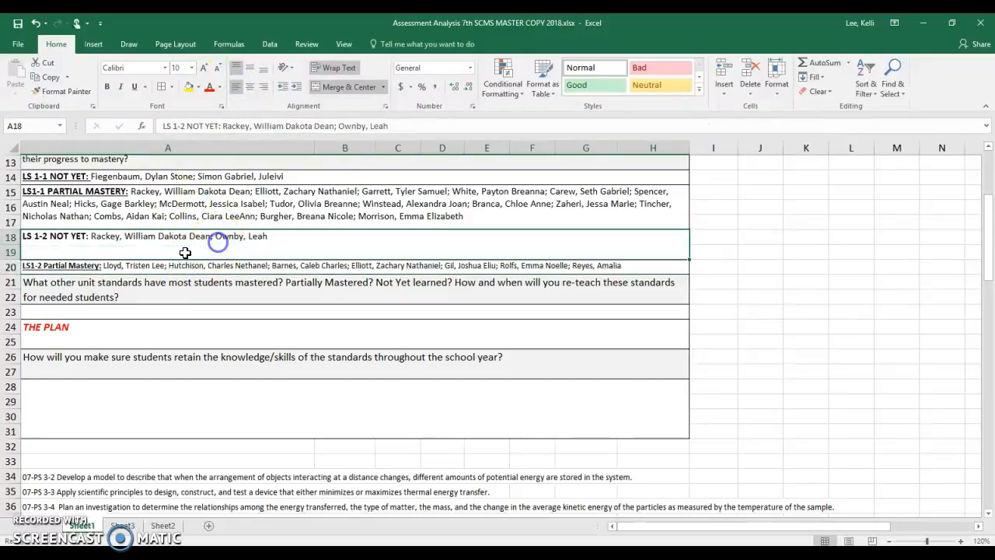
pyautogui.moveTo(14, 274); pyautogui.dragTo(14, 284)
# - Set the font size of the LS1-2 Partial Mastery list in A20 to 10
pyautogui.click(68, 271)
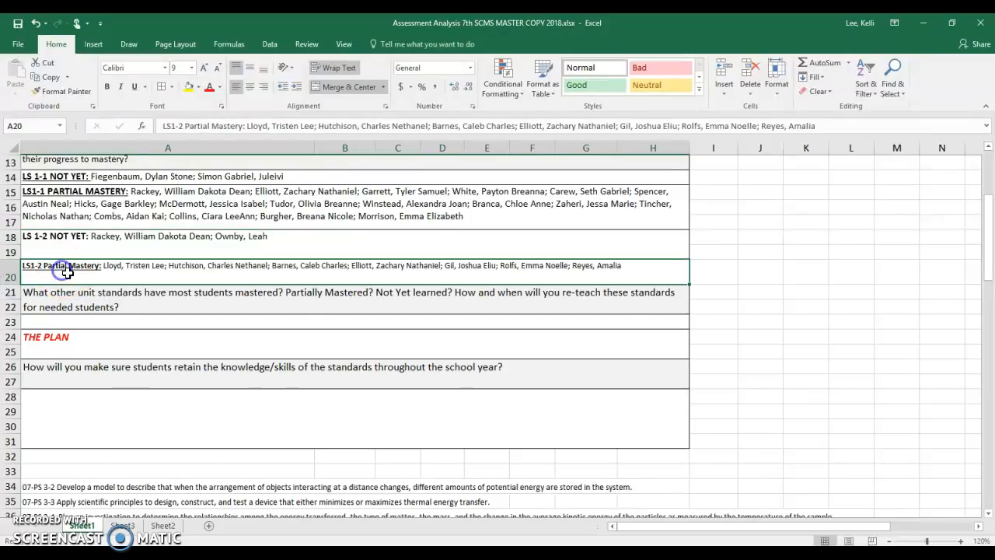
pyautogui.click(191, 68)
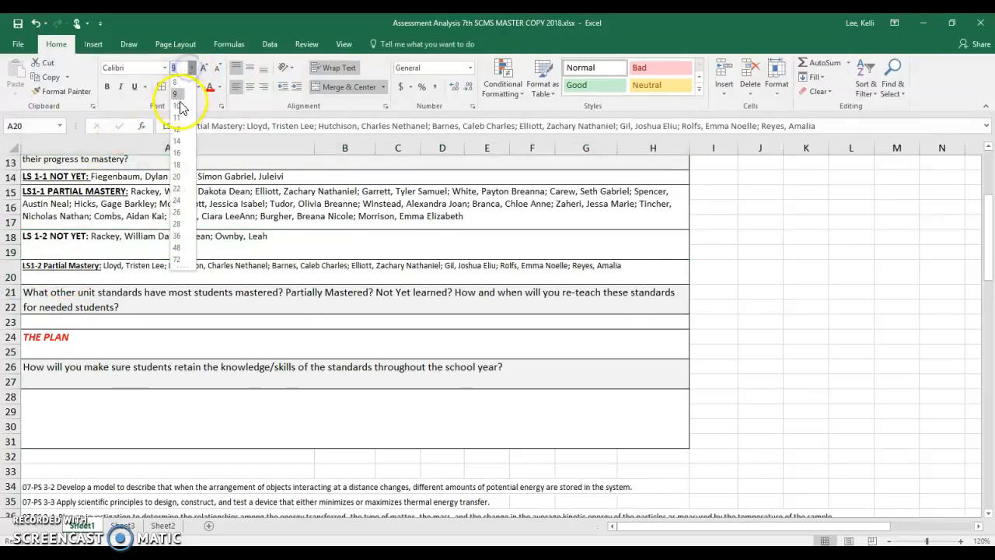
pyautogui.click(178, 106)
pyautogui.click(161, 243)
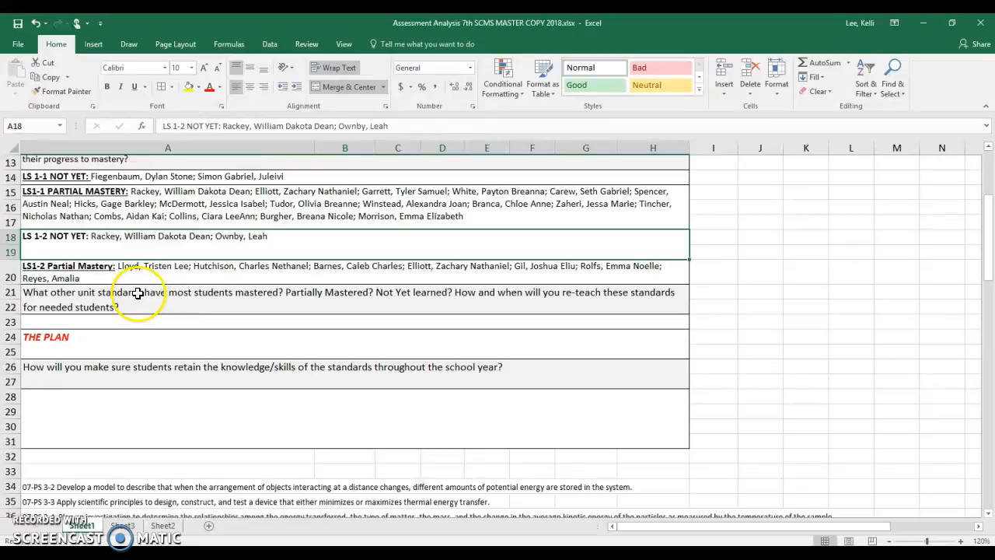
# - Examine the standards offered in the drop-down list of A23 under the other unit standards question, without choosing one
pyautogui.click(187, 298)
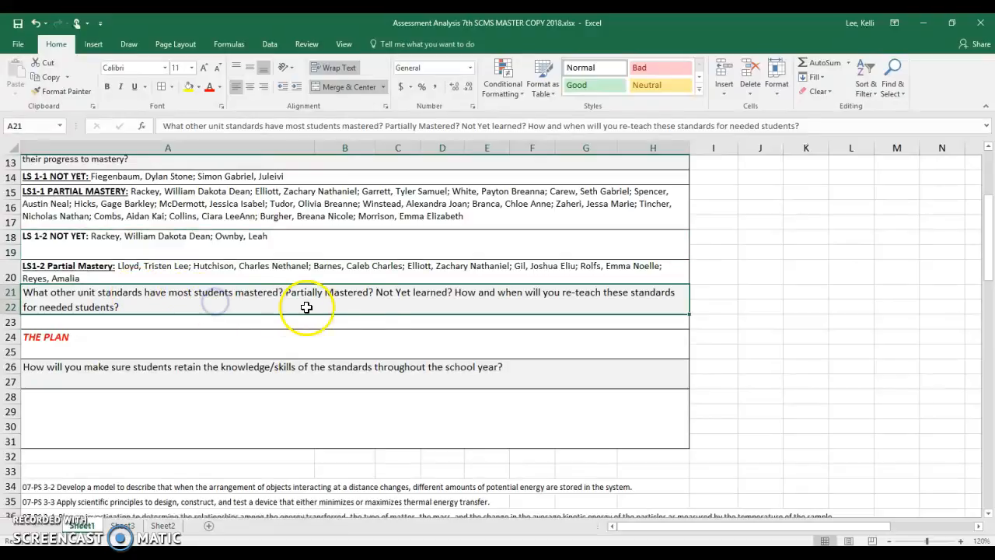
pyautogui.click(608, 323)
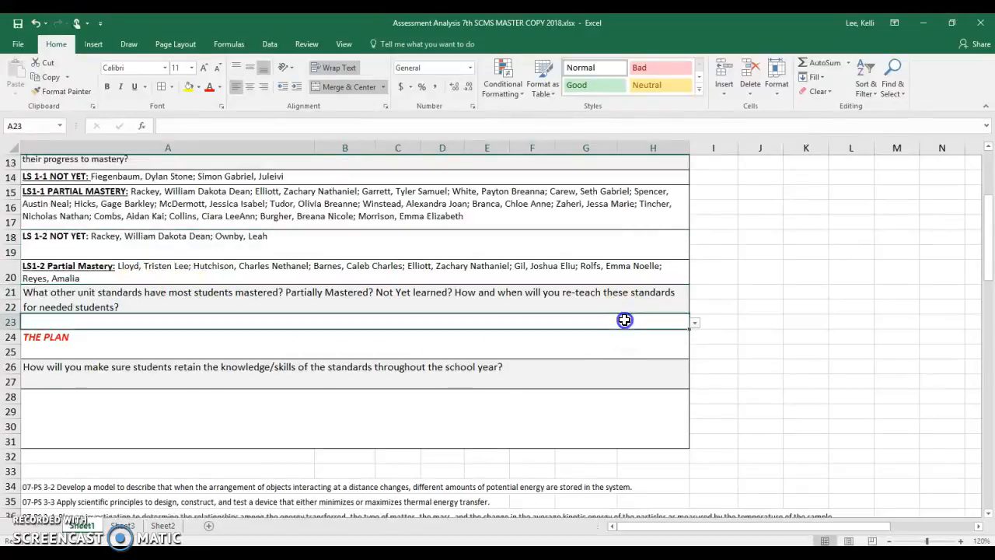
pyautogui.click(694, 323)
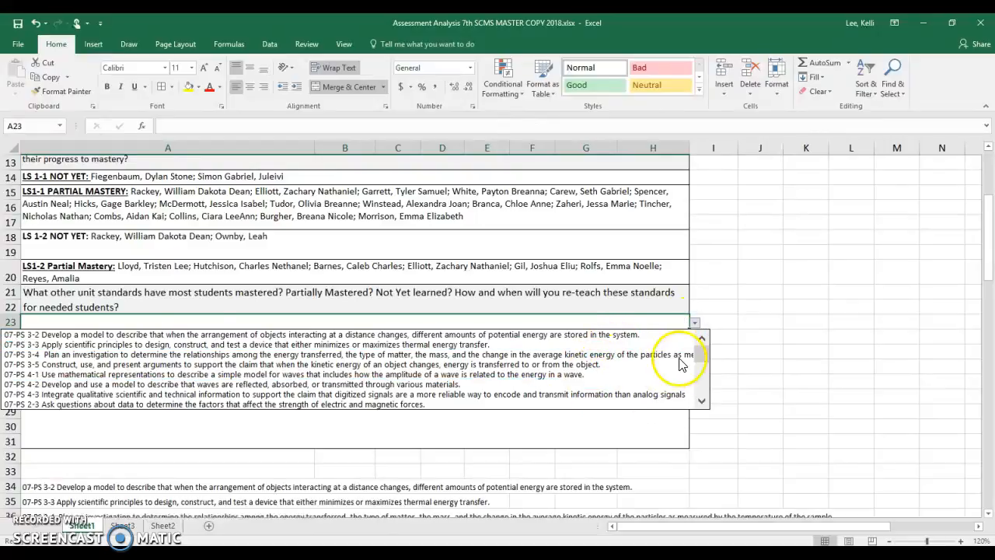
pyautogui.moveTo(703, 354)
pyautogui.mouseDown()
pyautogui.moveTo(699, 384)
pyautogui.moveTo(699, 369)
pyautogui.mouseUp()
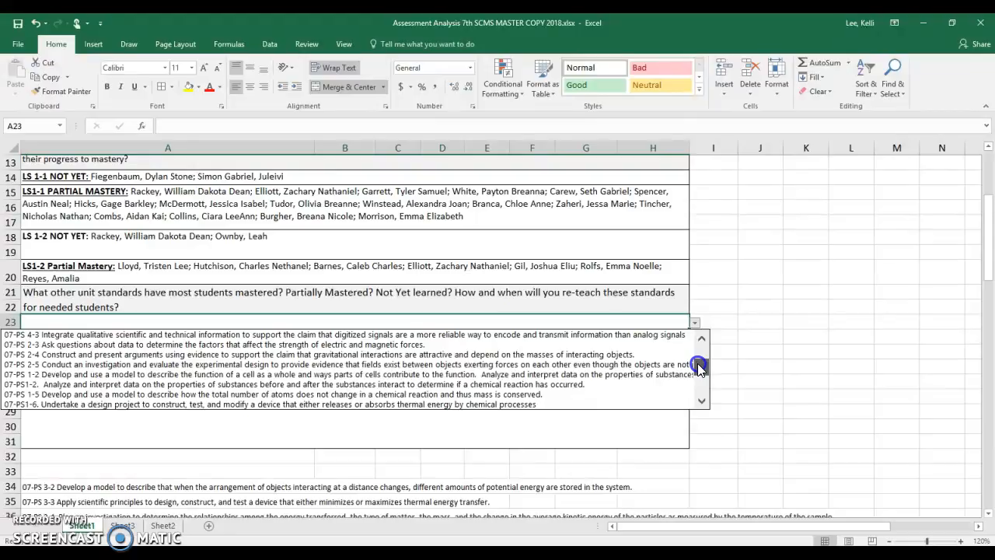
pyautogui.moveTo(690, 370); pyautogui.dragTo(697, 346)
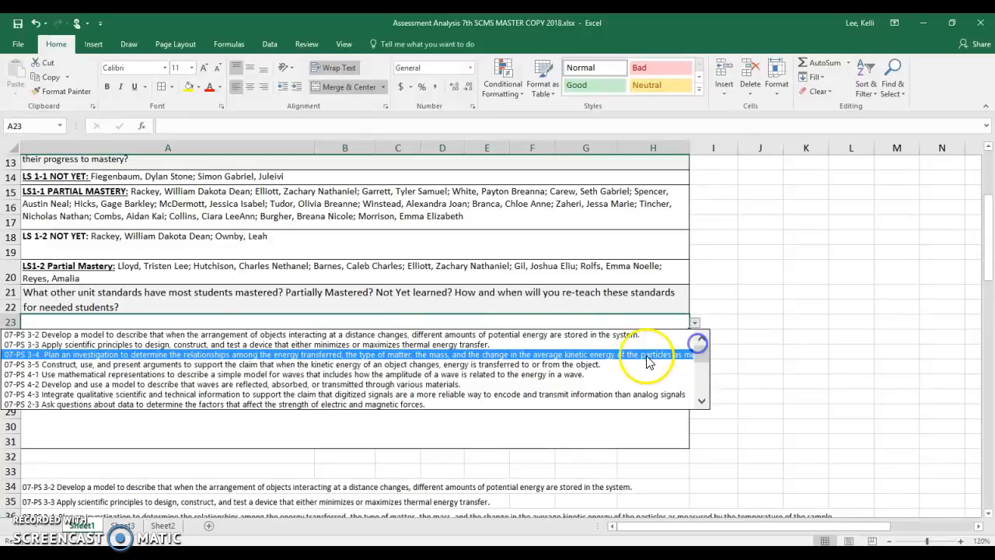
pyautogui.click(622, 320)
pyautogui.click(544, 351)
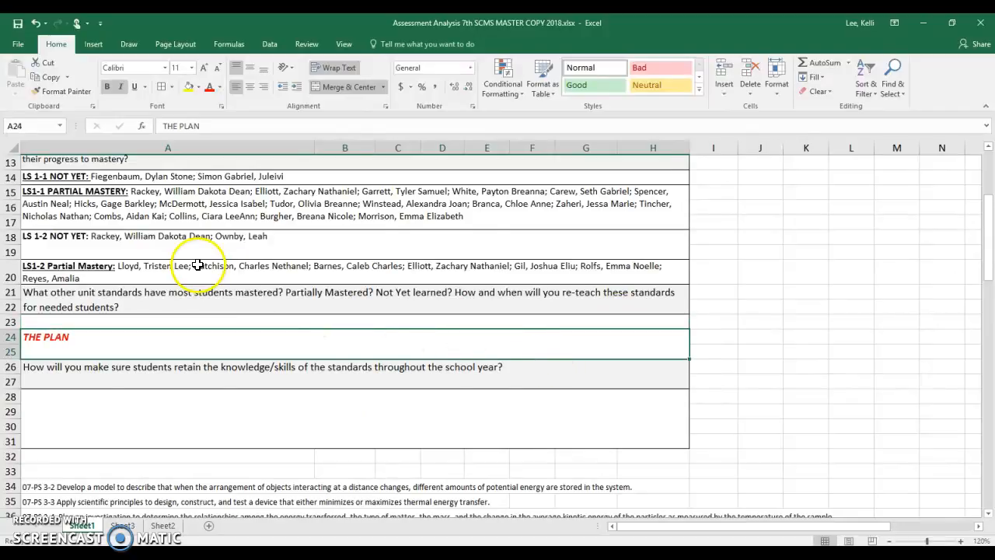
# - Fill the empty answer area A28:H31 and THE PLAN cell A24:H25 with yellow
pyautogui.scroll(4, 206, 264)
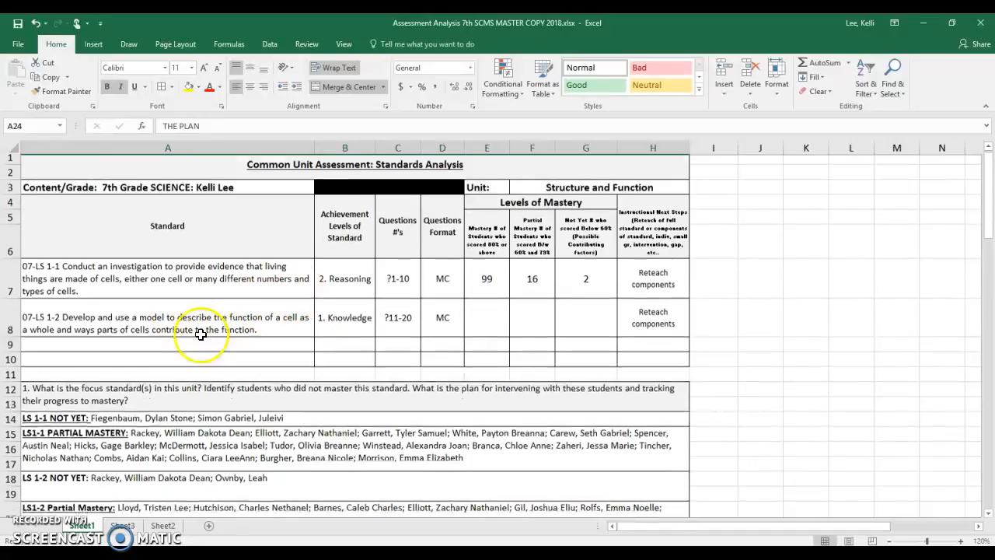
pyautogui.scroll(-1, 202, 412)
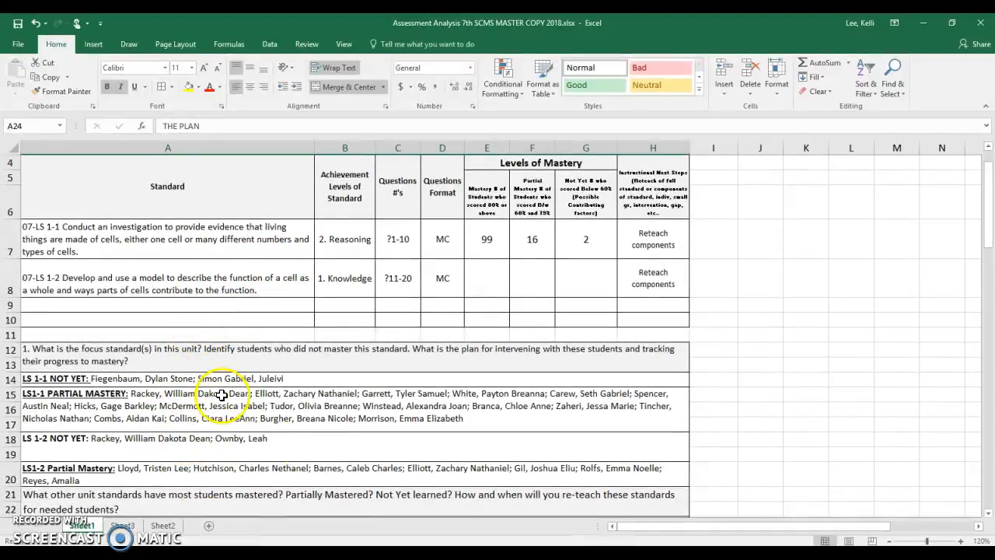
pyautogui.scroll(-3, 270, 447)
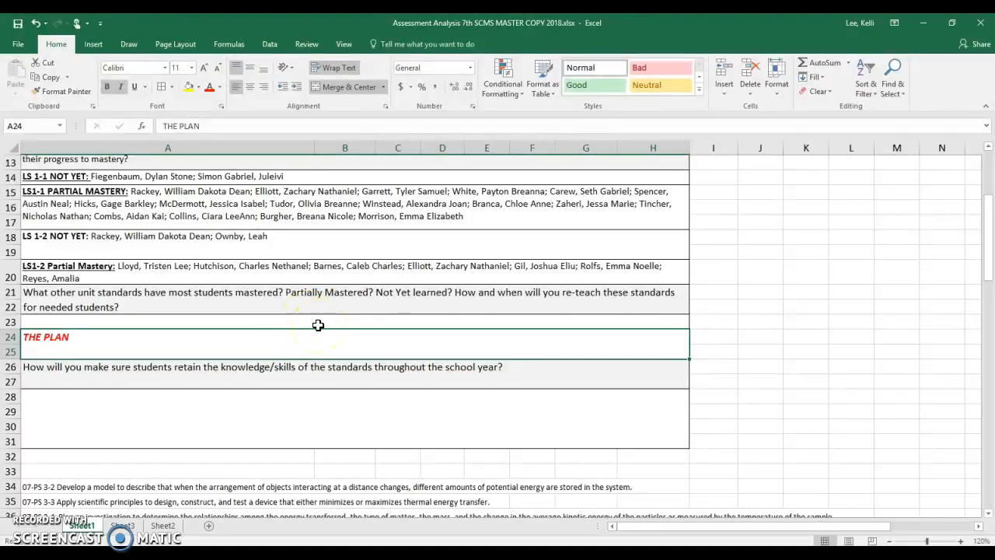
pyautogui.click(292, 417)
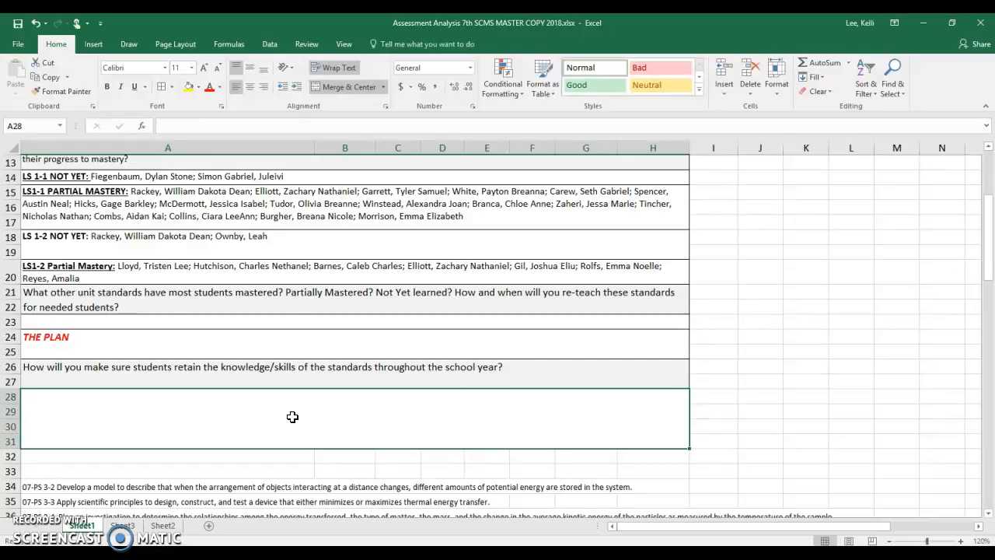
pyautogui.click(264, 418)
pyautogui.click(188, 86)
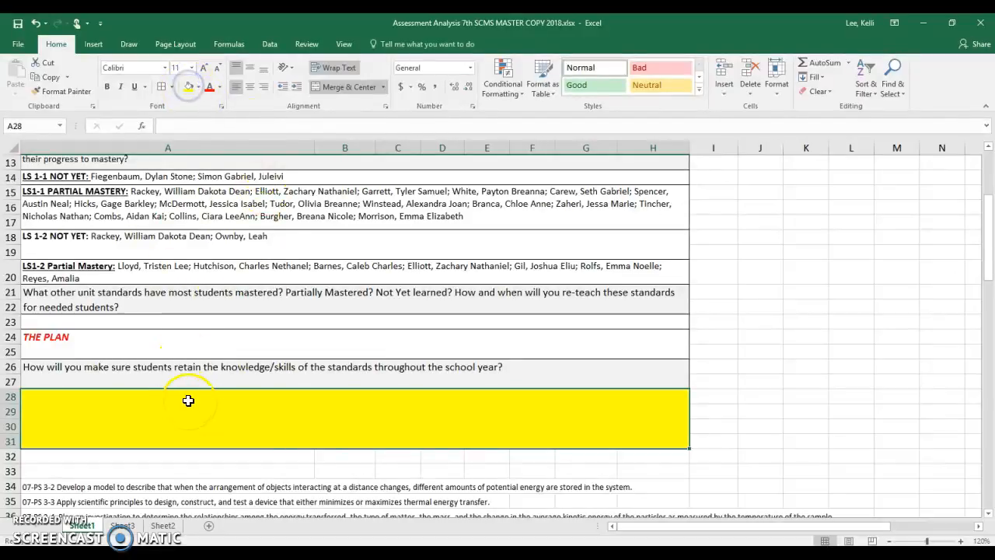
pyautogui.click(173, 345)
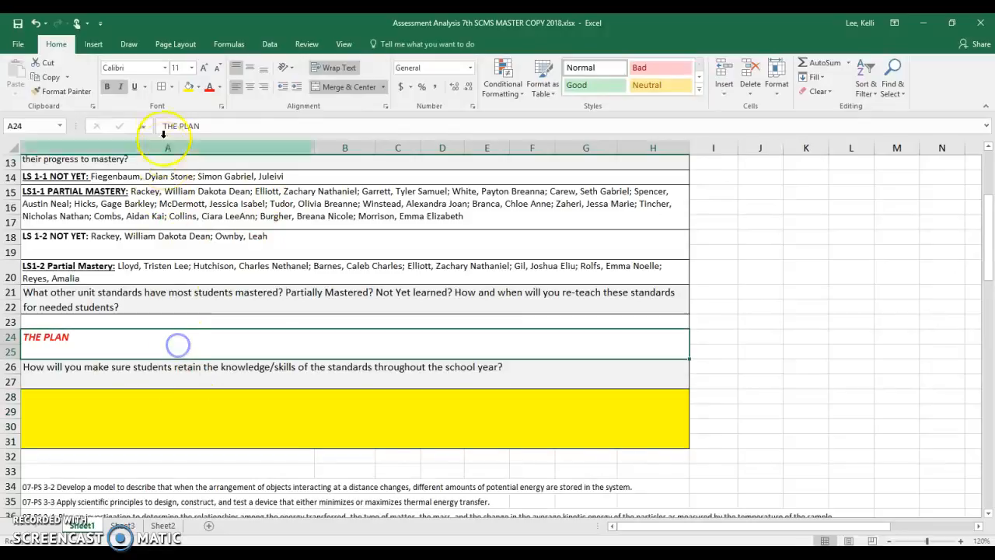
pyautogui.click(188, 85)
# - Insert a blank row above the LS1-2 Partial Mastery list in row 20
pyautogui.scroll(2, 199, 319)
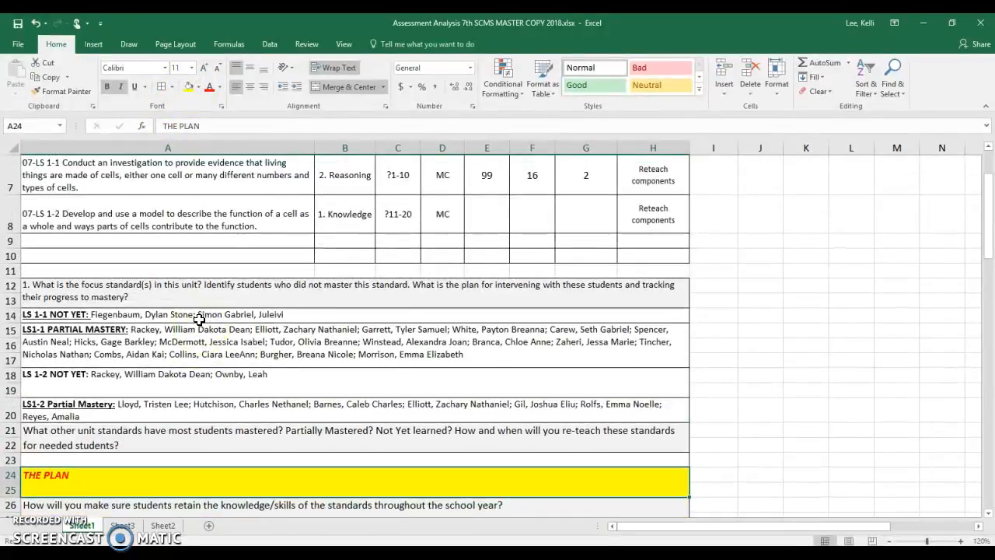
pyautogui.scroll(-1, 199, 319)
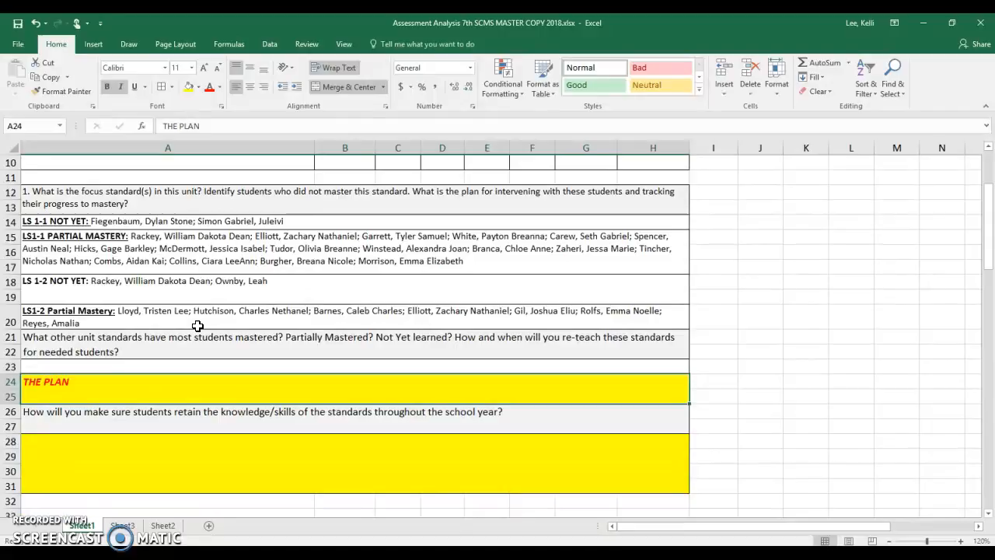
pyautogui.click(194, 311)
pyautogui.click(12, 319)
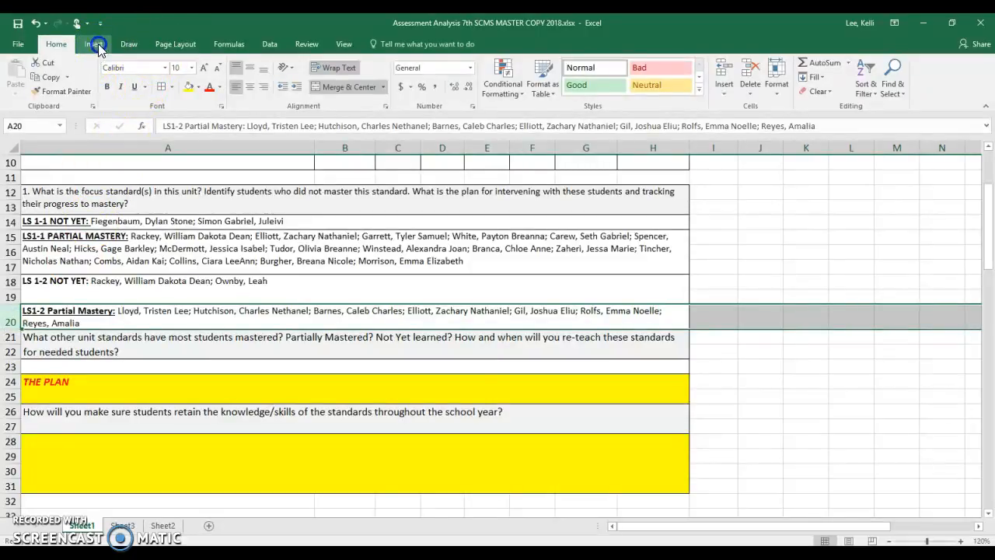
pyautogui.click(95, 45)
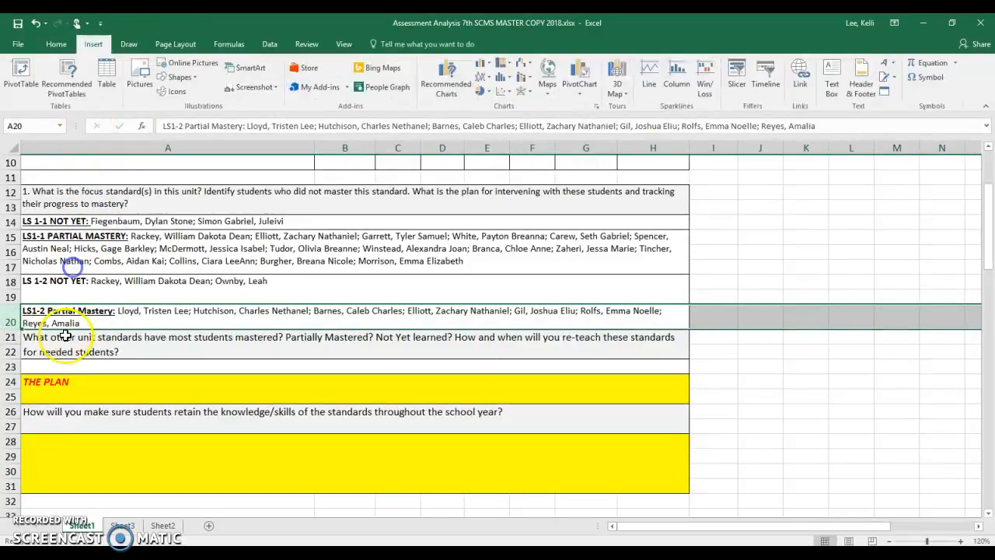
pyautogui.rightClick(11, 317)
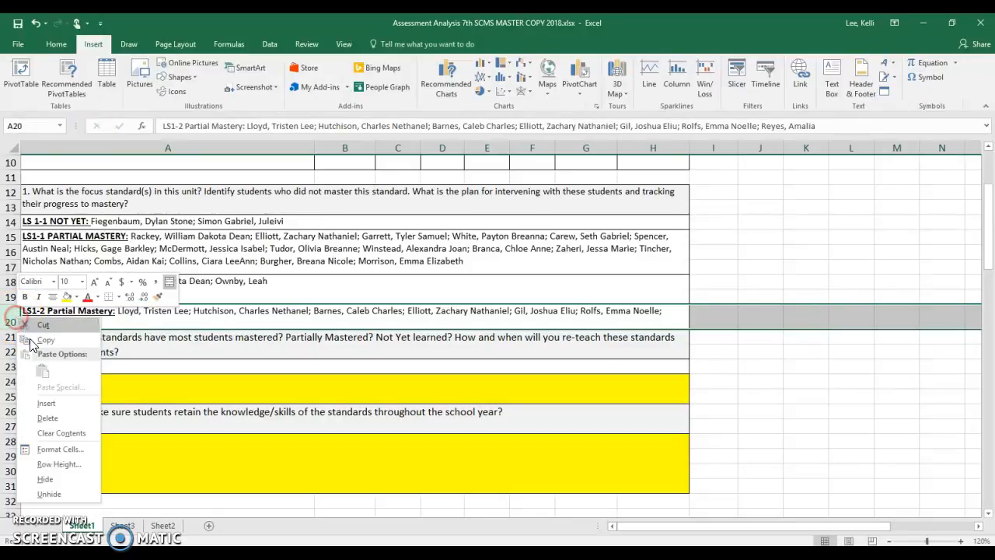
pyautogui.click(47, 403)
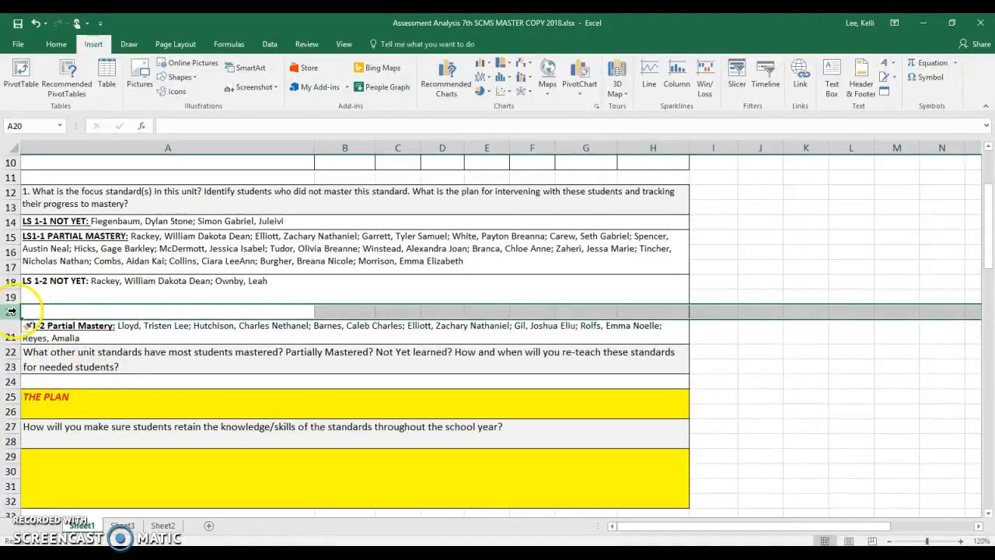
# - Move the LS1-2 Partial Mastery list from row 21 into the blank row 20 by cutting and pasting it
pyautogui.moveTo(14, 322); pyautogui.dragTo(14, 342)
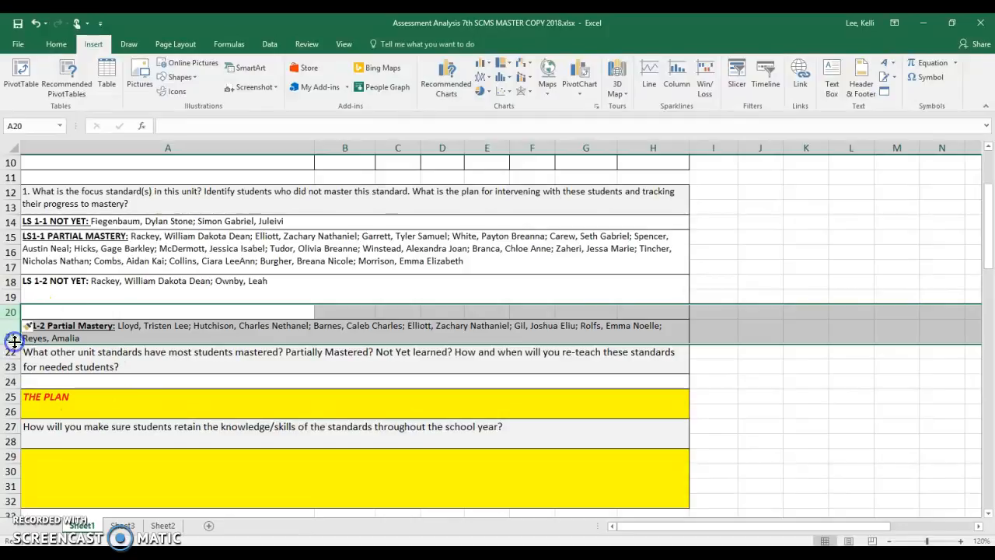
pyautogui.click(23, 321)
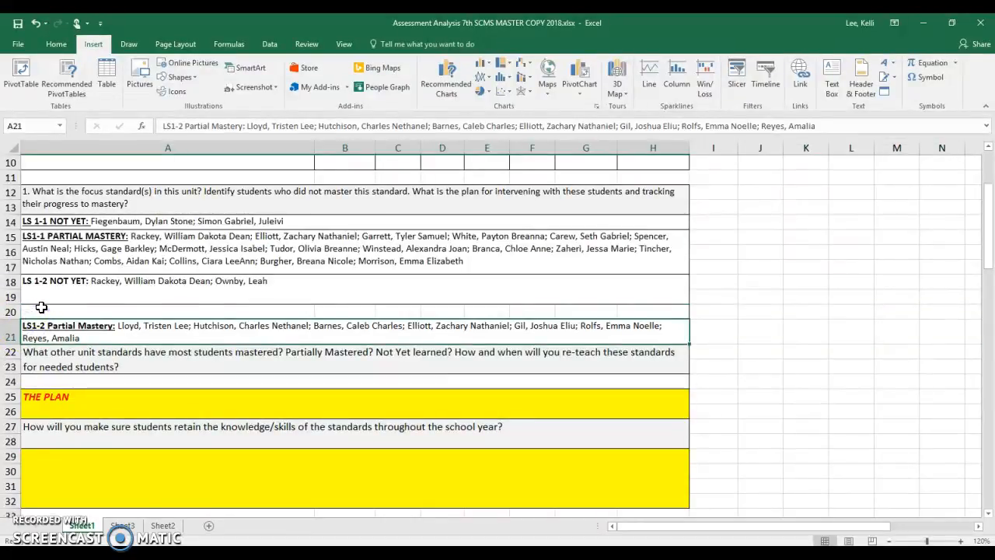
pyautogui.click(42, 308)
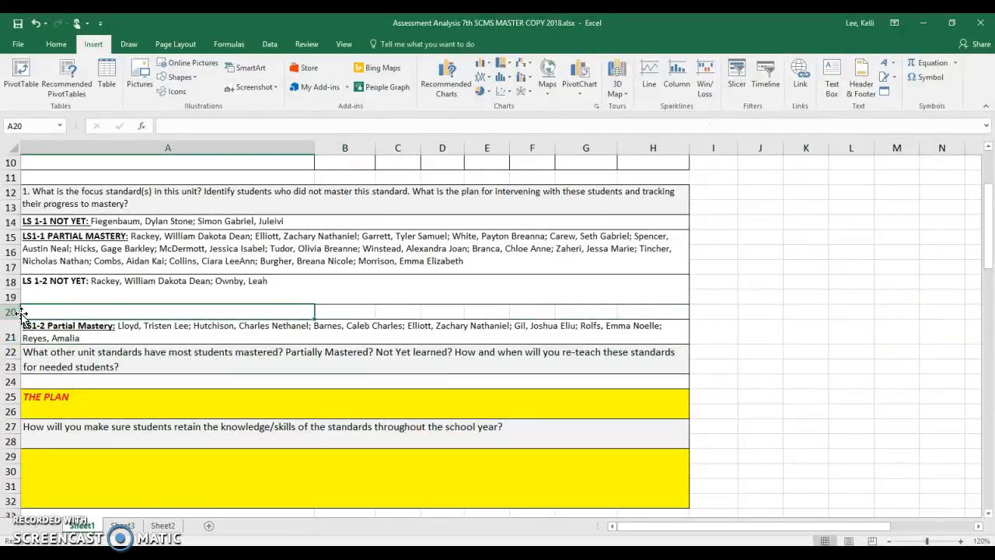
pyautogui.click(27, 328)
pyautogui.rightClick(45, 334)
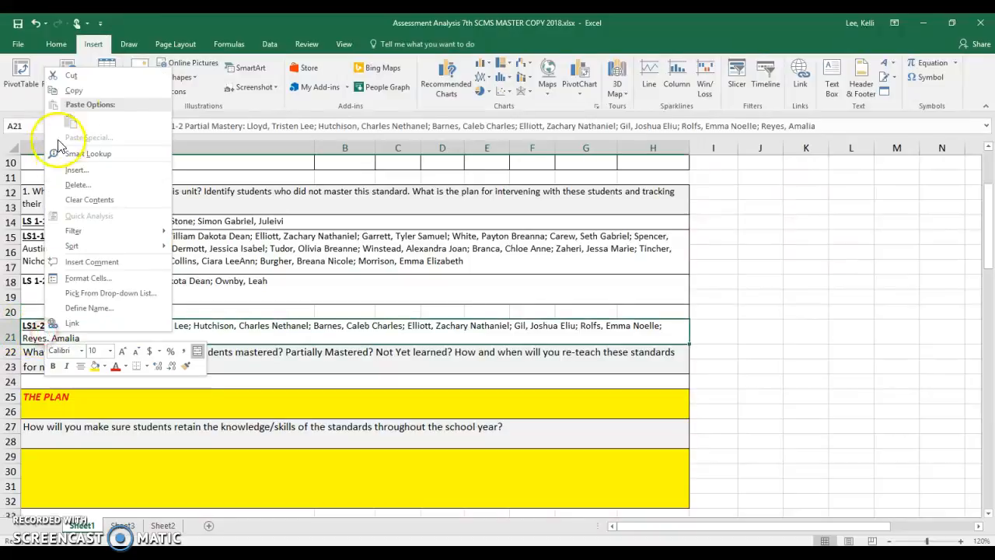
pyautogui.click(70, 76)
pyautogui.rightClick(93, 311)
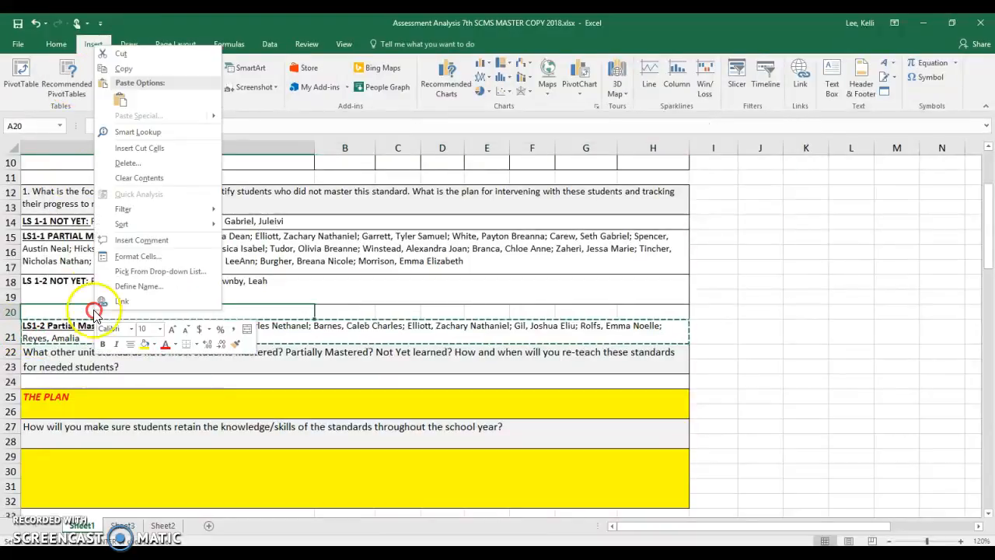
pyautogui.click(120, 99)
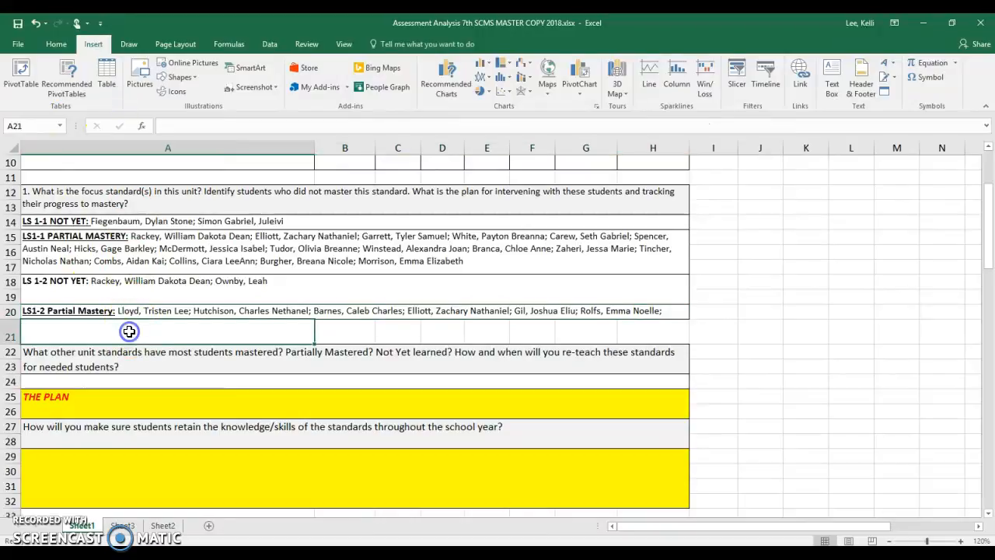
# - Enter the label "THE PLAN:" in A21 and color its text red
pyautogui.click(193, 126)
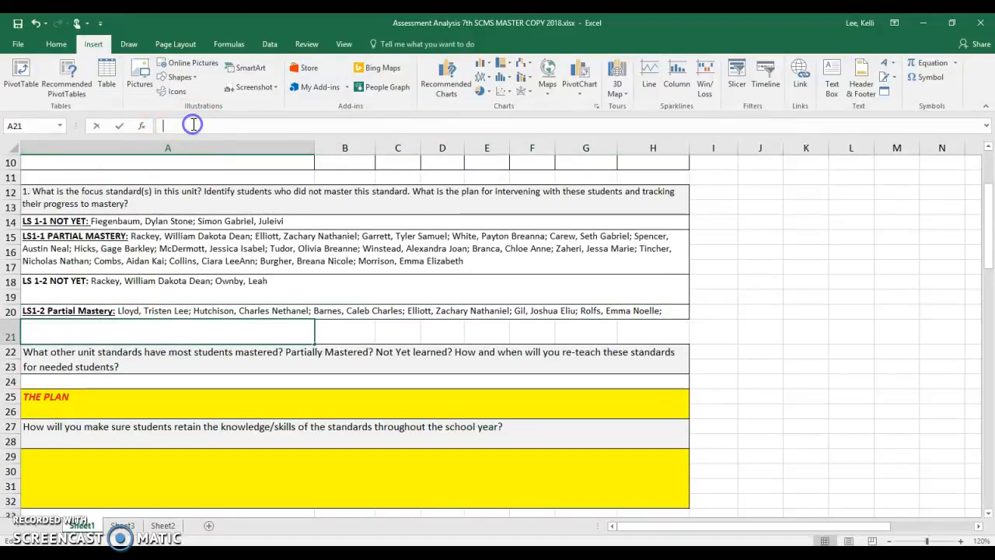
pyautogui.write('THE PLAT')
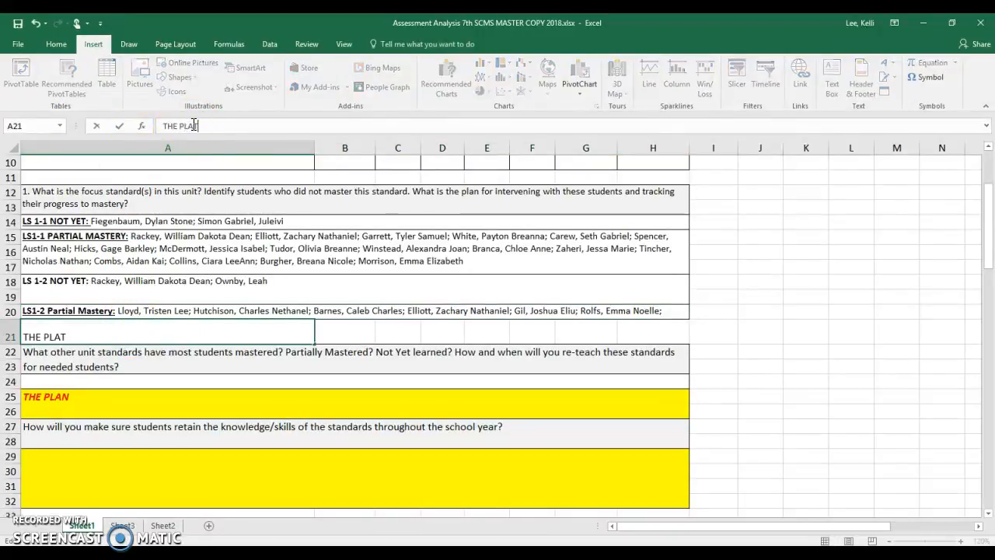
pyautogui.press('BackSpace')
pyautogui.write('N>:')
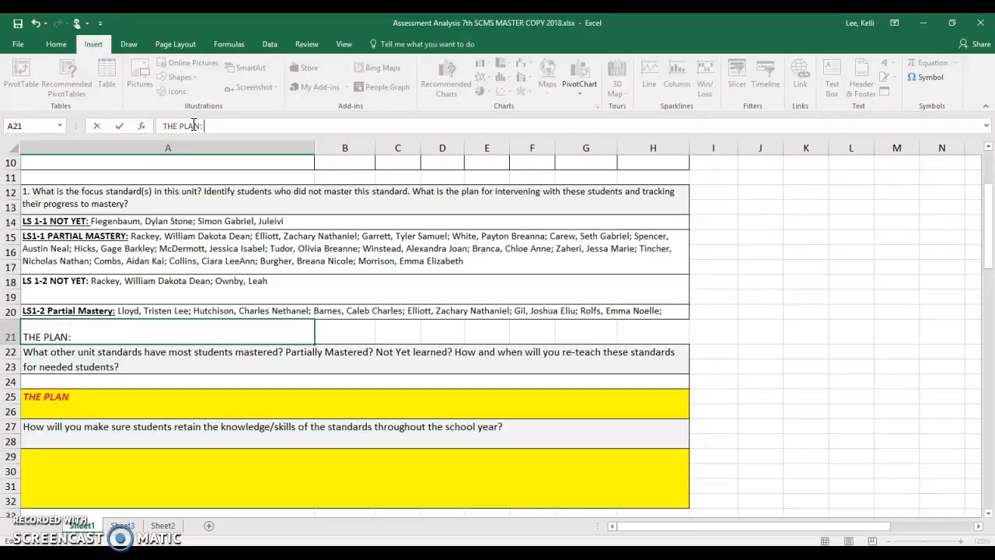
pyautogui.click(71, 336)
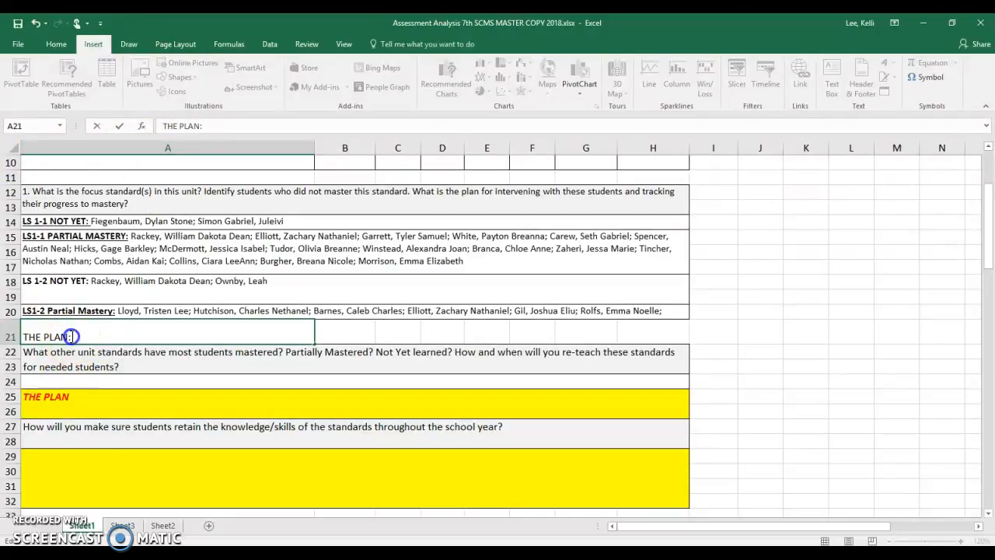
pyautogui.click(63, 320)
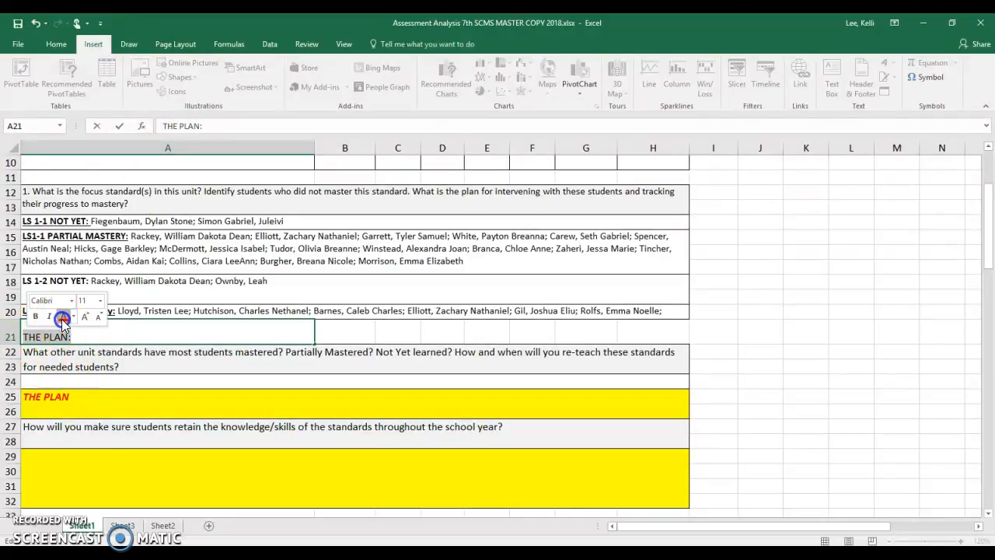
pyautogui.click(79, 335)
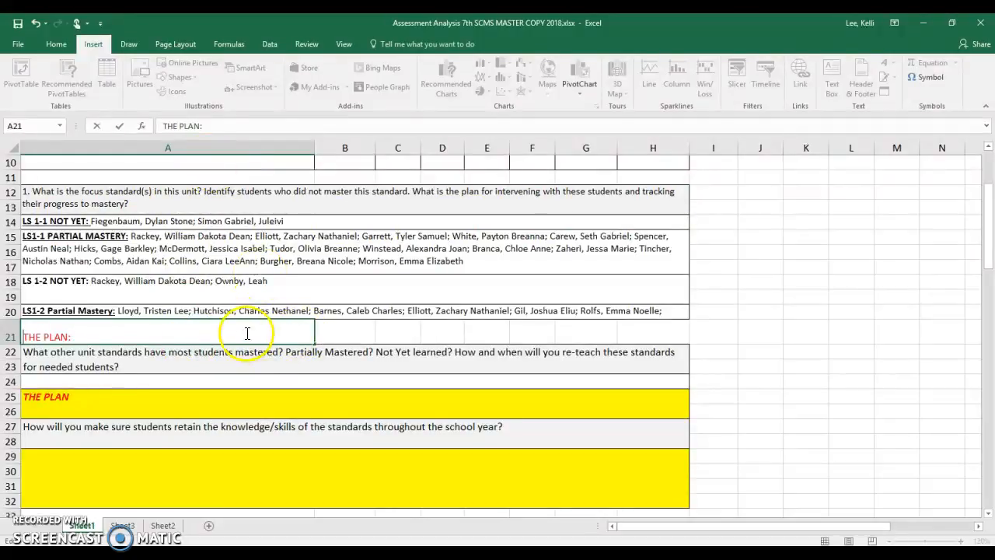
# - Fill A21:H21 with yellow, then merge and center it with wrapped text
pyautogui.click(173, 329)
pyautogui.moveTo(657, 331); pyautogui.dragTo(192, 335)
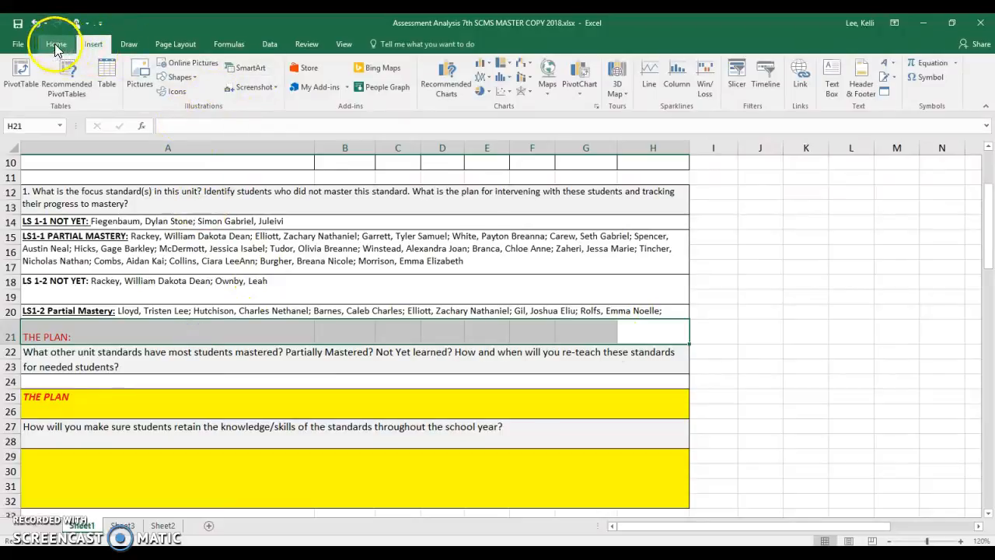
pyautogui.click(55, 44)
pyautogui.click(189, 87)
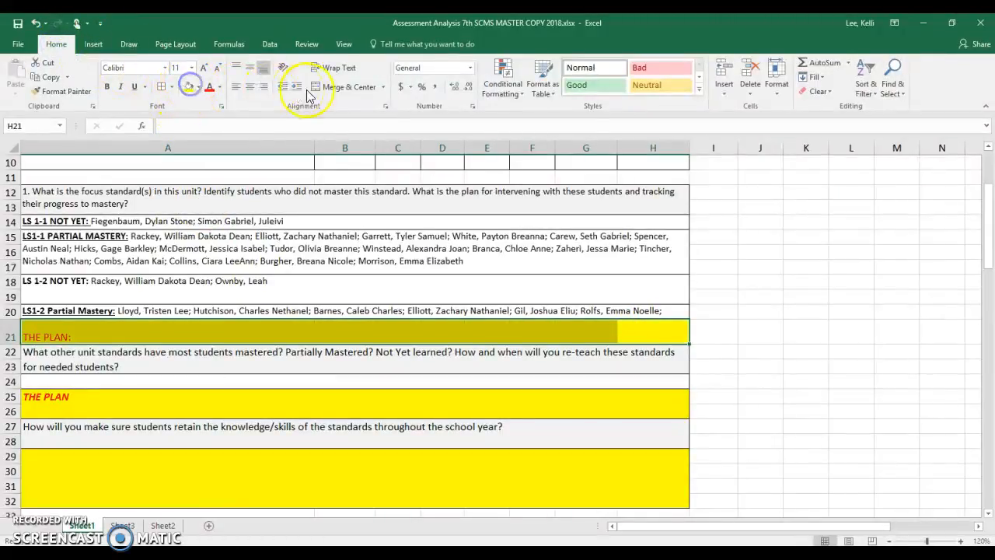
pyautogui.click(344, 86)
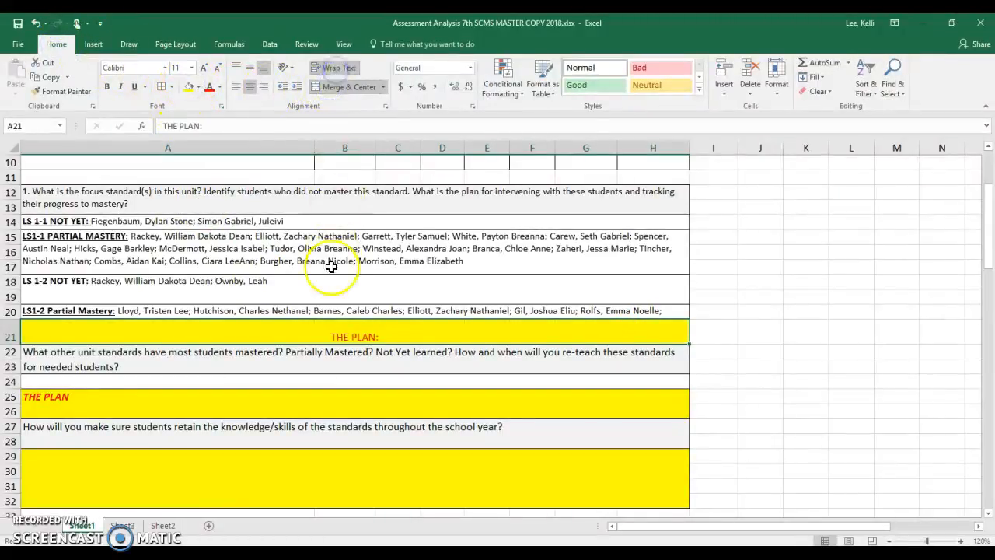
# - Increase the height of row 20 to fit both lines of the LS1-2 Partial Mastery list
pyautogui.click(328, 400)
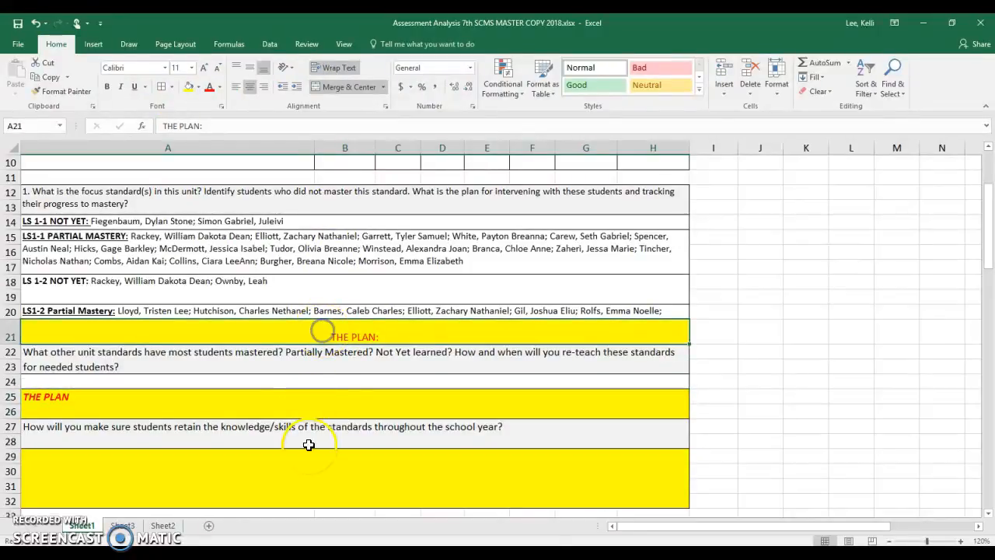
pyautogui.click(343, 473)
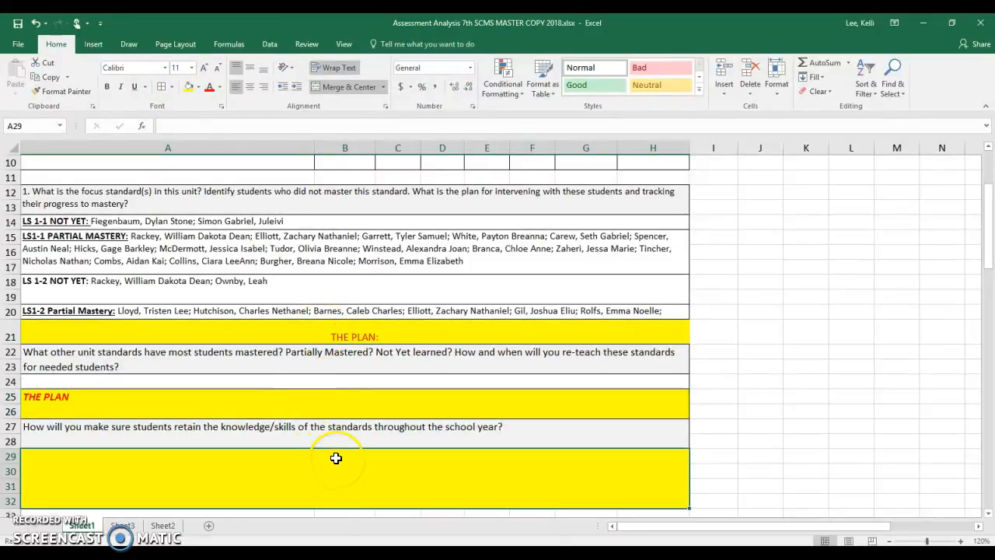
pyautogui.click(355, 310)
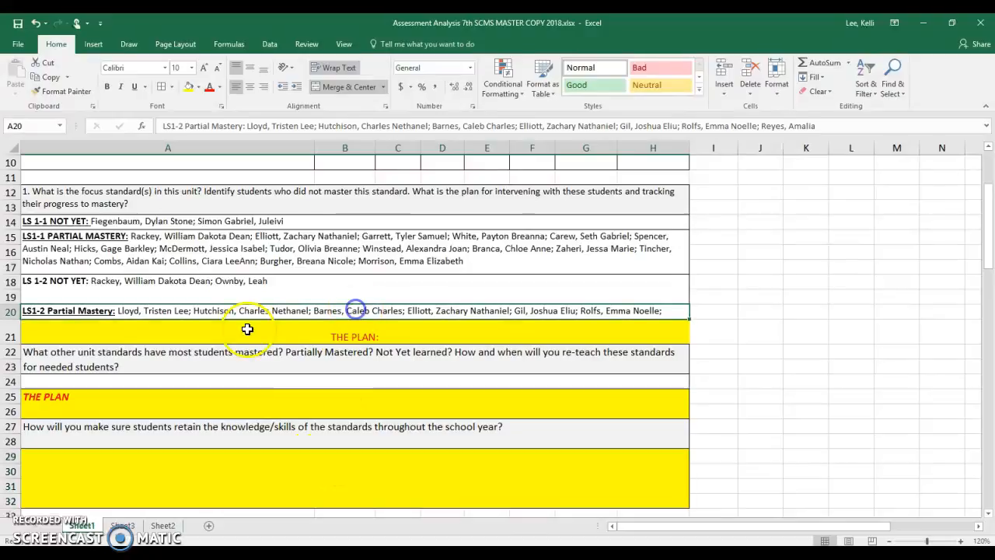
pyautogui.moveTo(16, 318); pyautogui.dragTo(15, 333)
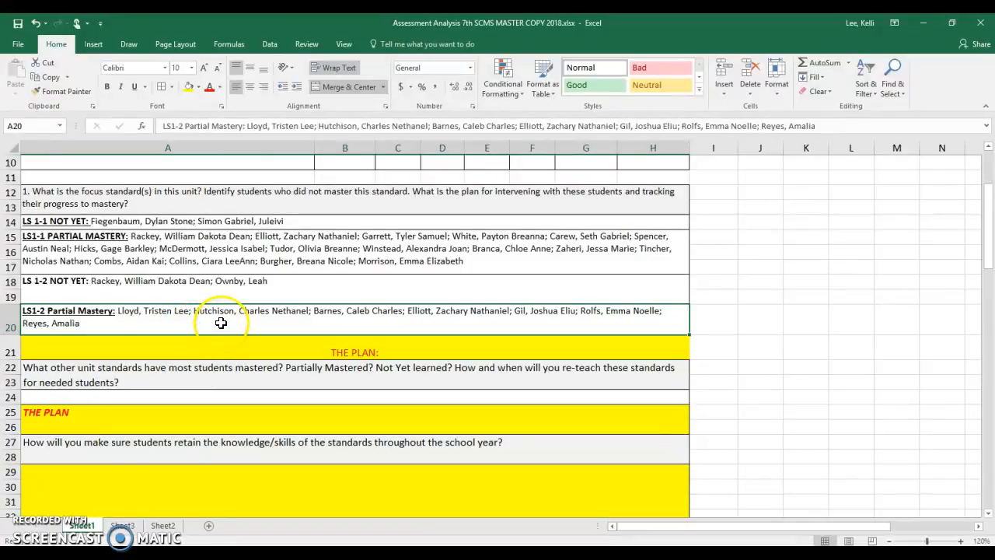
# - Look over Sheet2 and the joined student list formulas at the end of Sheet3, and return to Sheet1
pyautogui.click(124, 531)
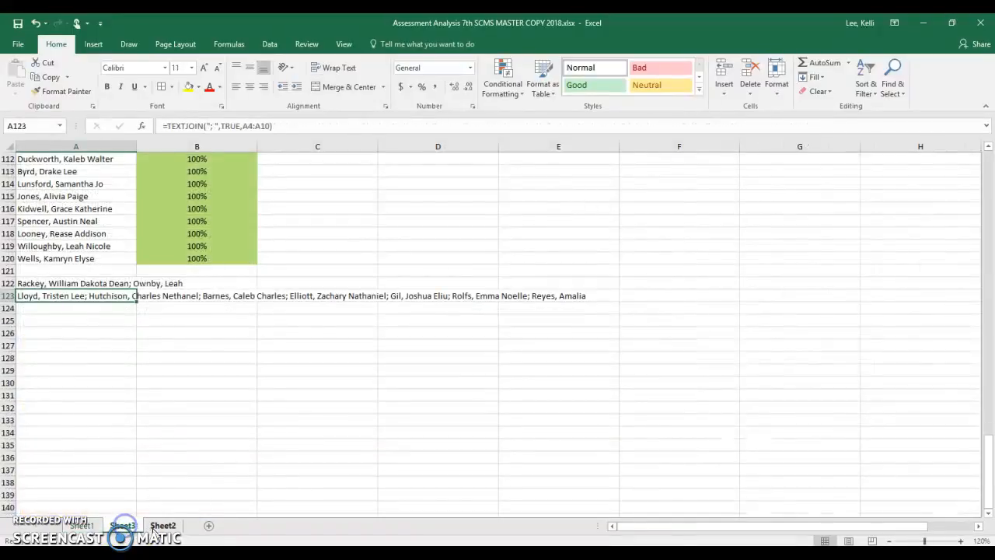
pyautogui.click(162, 529)
pyautogui.click(123, 527)
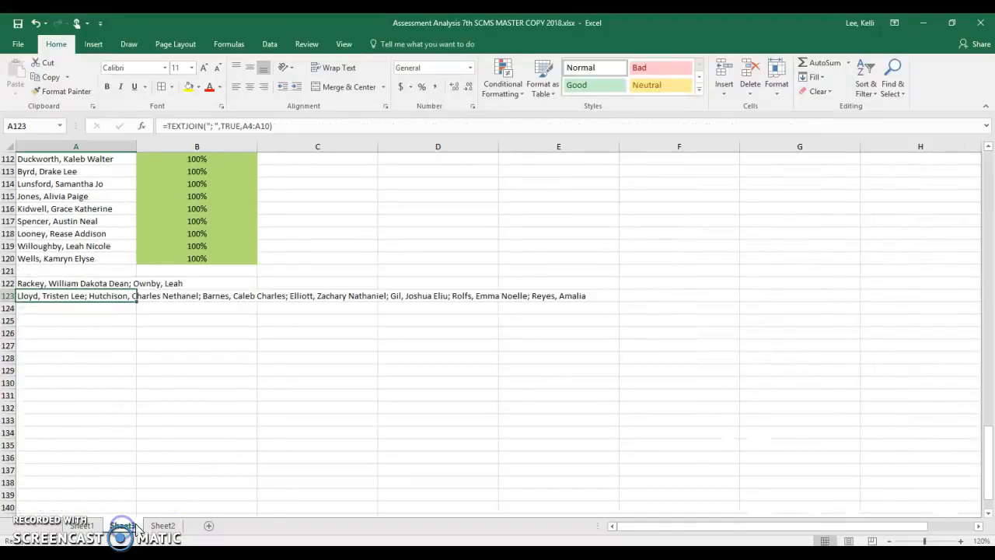
pyautogui.click(111, 283)
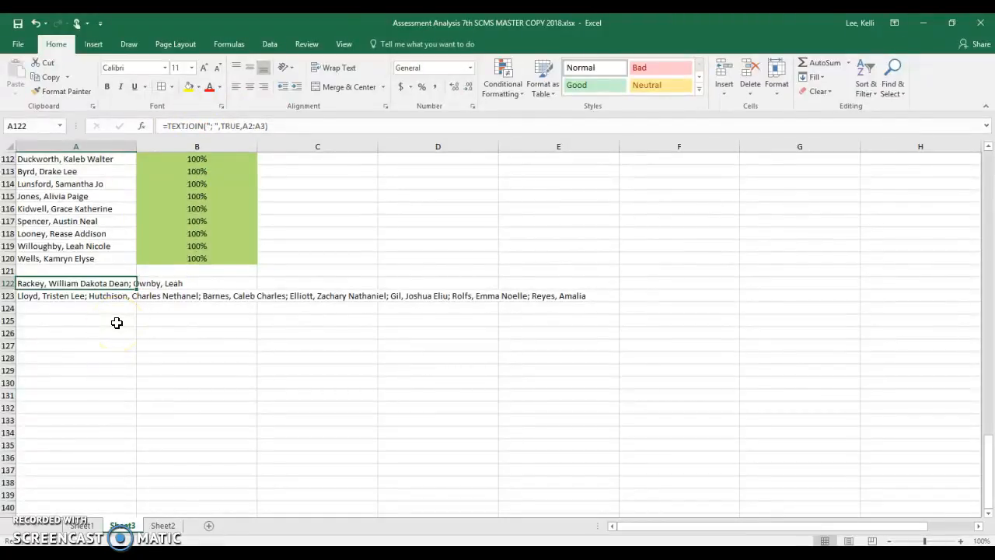
pyautogui.click(83, 526)
pyautogui.click(82, 528)
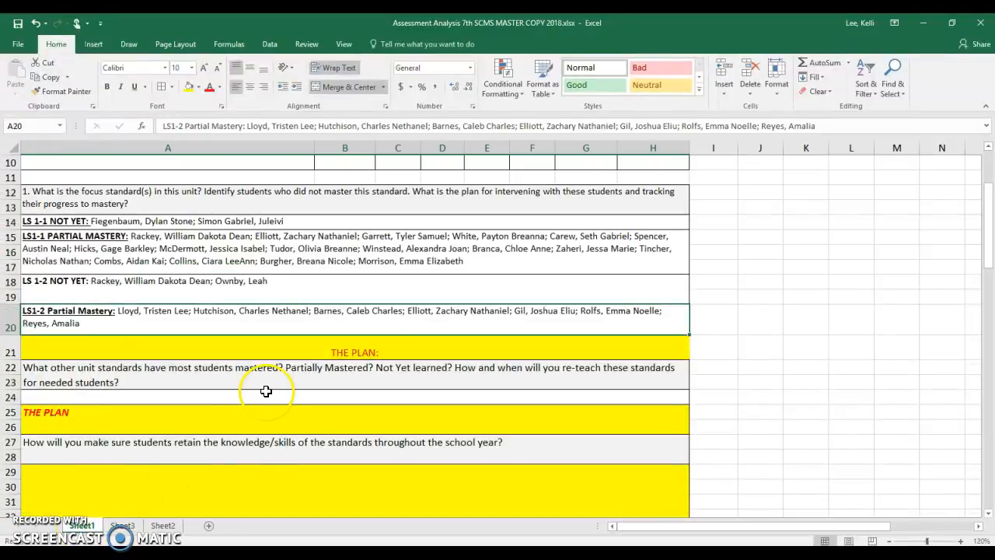
# - Fill the mastery count cells E7:G8 and the student lists A14:H20 with green
pyautogui.scroll(3, 285, 425)
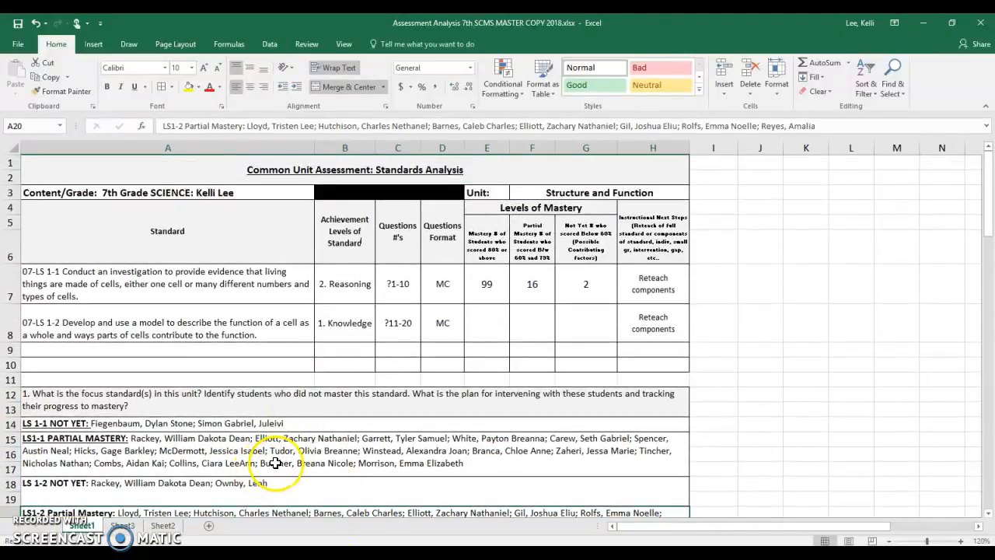
pyautogui.click(290, 456)
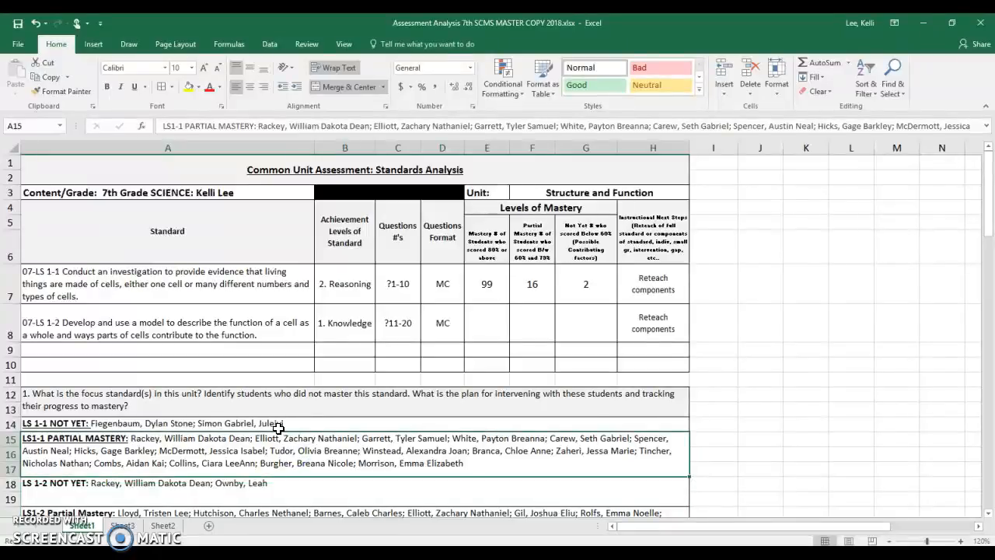
pyautogui.click(278, 425)
pyautogui.moveTo(279, 426)
pyautogui.mouseDown()
pyautogui.moveTo(288, 517)
pyautogui.moveTo(285, 443)
pyautogui.mouseUp()
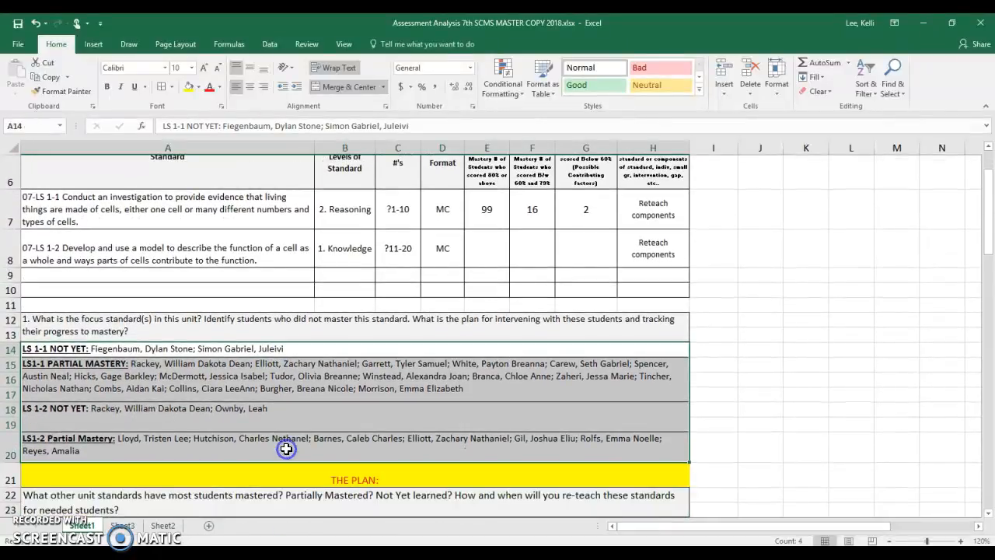
pyautogui.moveTo(489, 208); pyautogui.dragTo(578, 249)
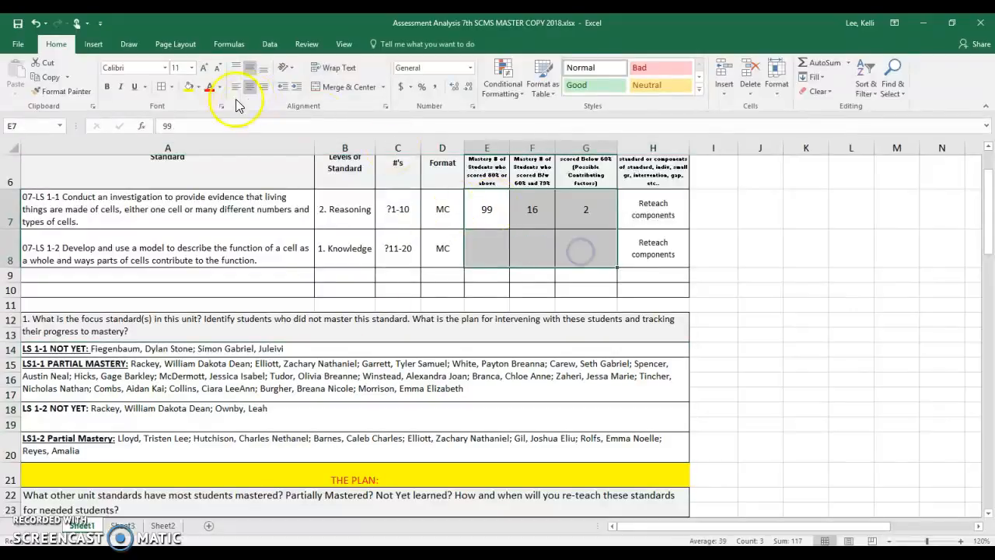
pyautogui.click(199, 87)
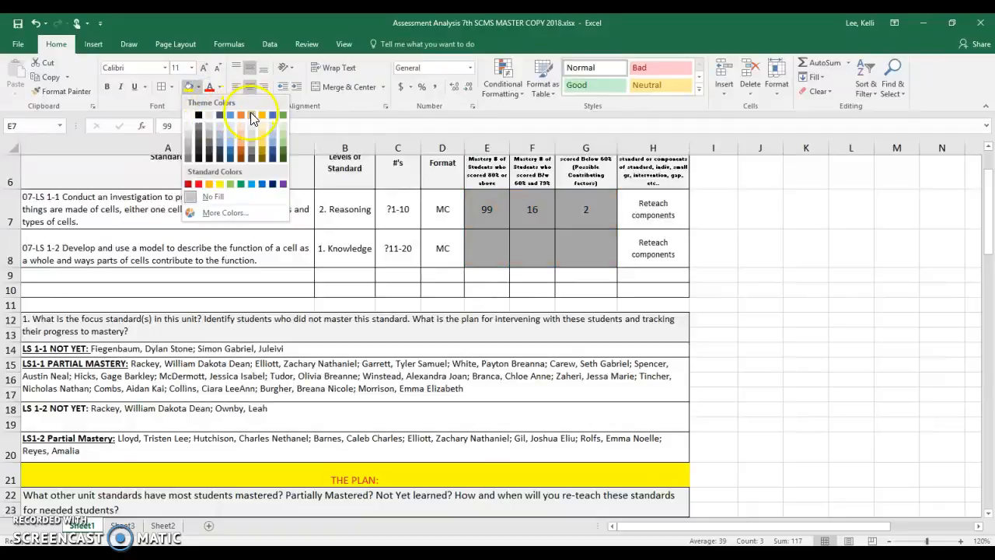
pyautogui.click(284, 116)
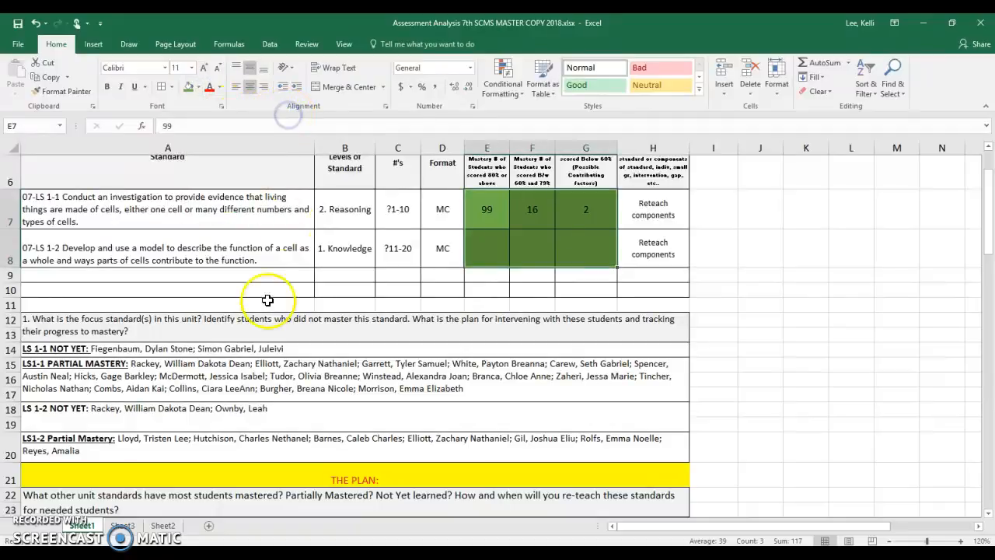
pyautogui.moveTo(204, 346); pyautogui.dragTo(210, 450)
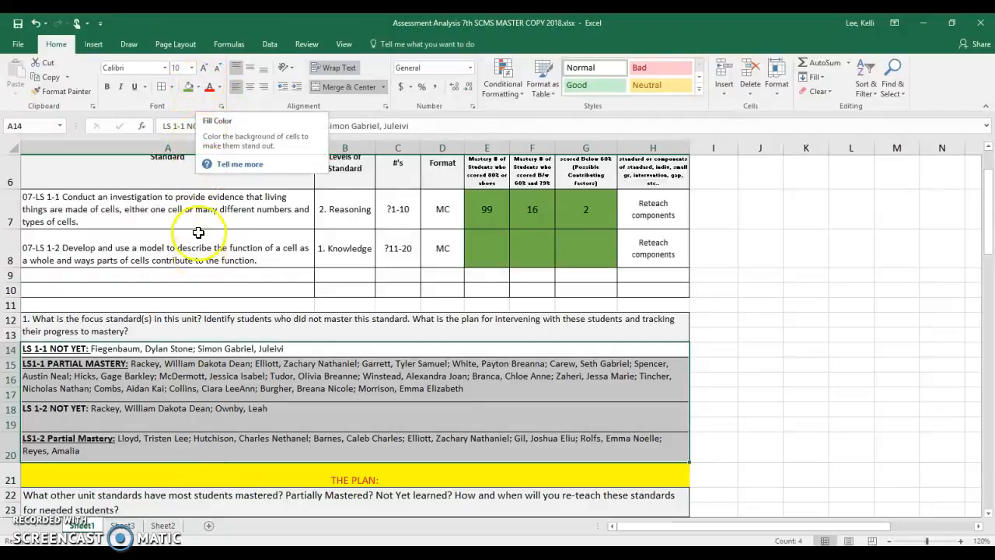
pyautogui.click(191, 89)
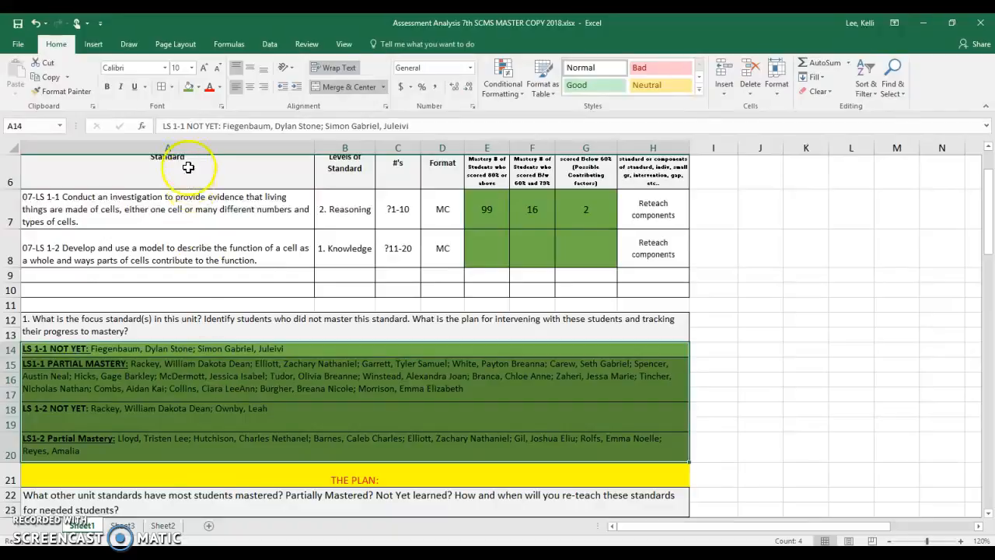
# - Remove the green fill from the student lists A14:H20 and the mastery count cells E7:G8
pyautogui.click(197, 88)
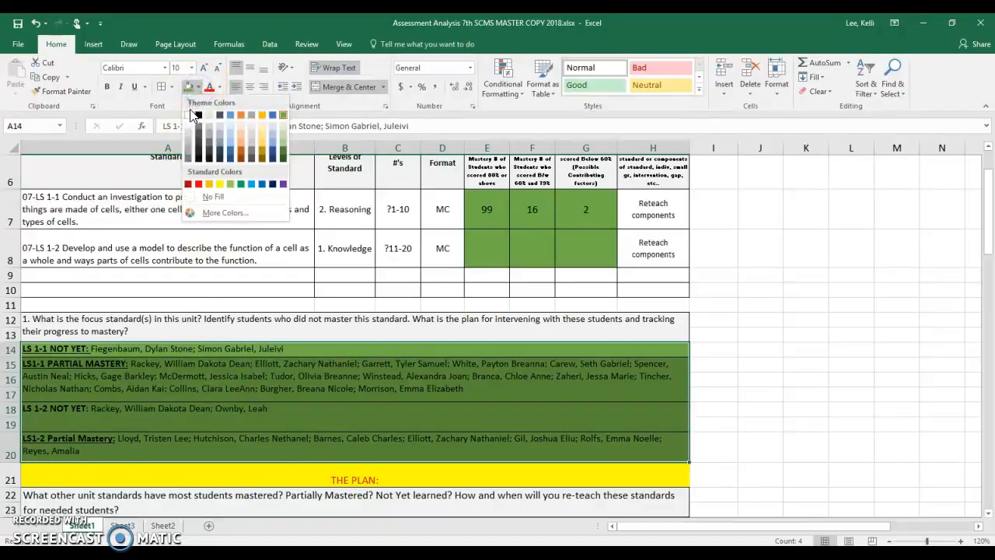
pyautogui.click(213, 196)
pyautogui.click(483, 209)
pyautogui.moveTo(482, 209); pyautogui.dragTo(578, 248)
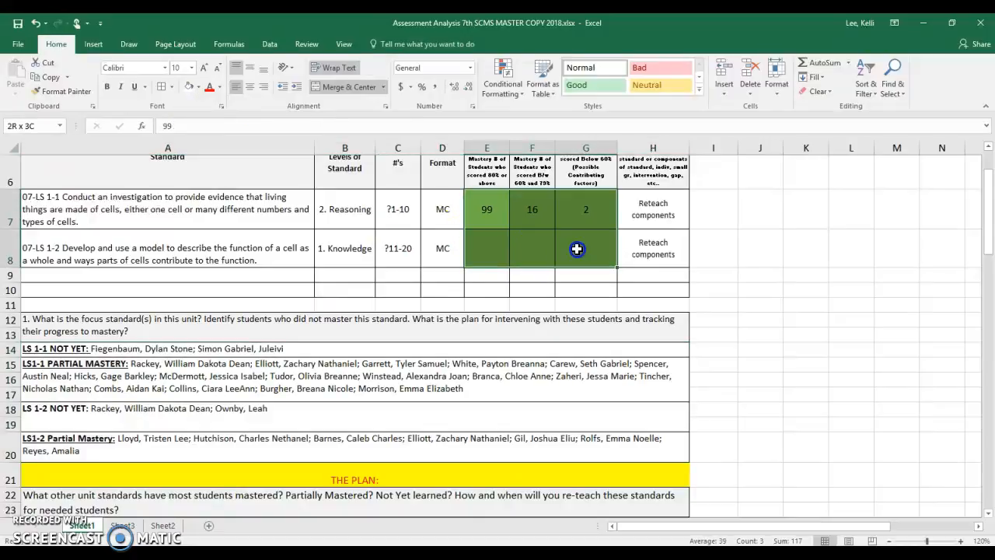
pyautogui.click(193, 88)
pyautogui.click(267, 349)
pyautogui.click(289, 440)
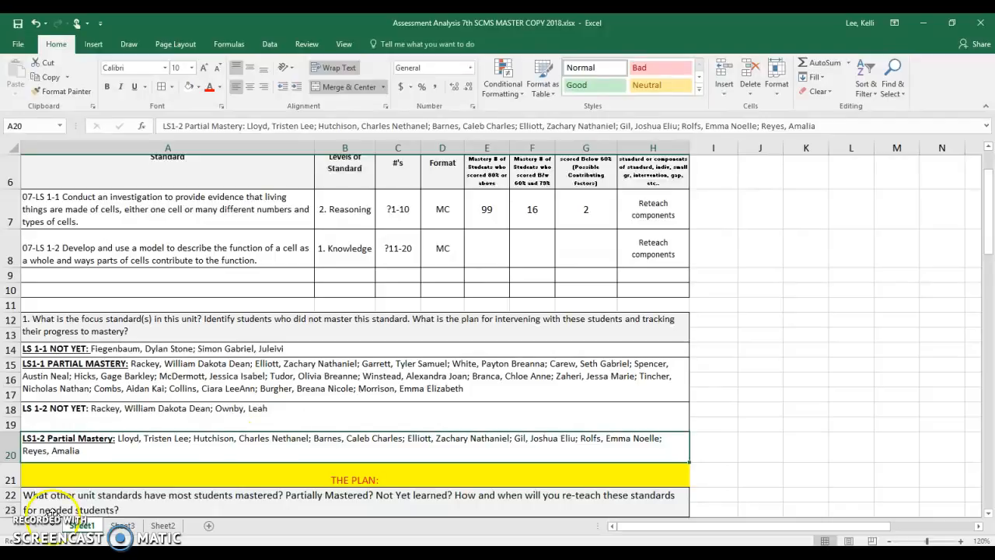
# - Count the students in the 60–70% range for MS-LS1-2 on Sheet3, rows 4 to 10
pyautogui.click(122, 527)
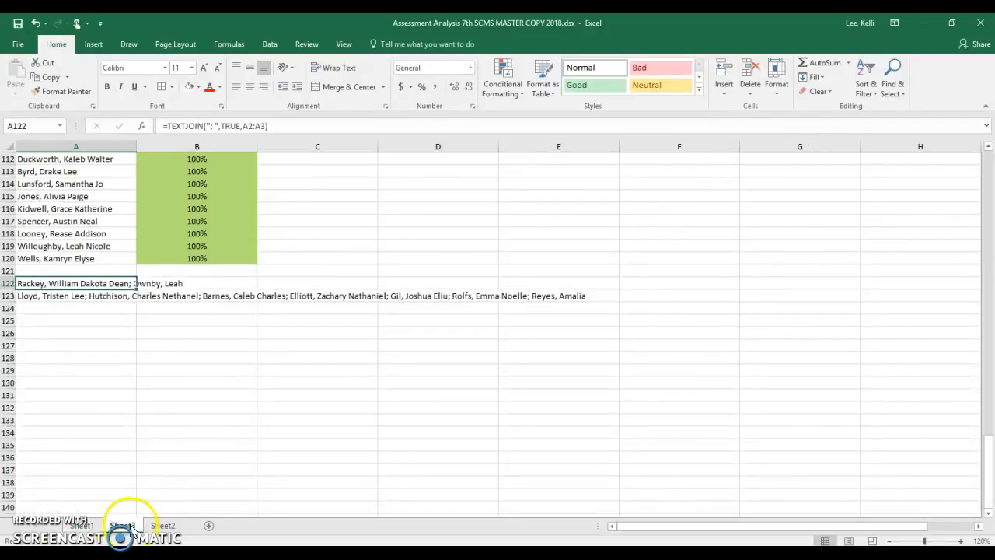
pyautogui.scroll(7, 139, 488)
pyautogui.scroll(20, 139, 487)
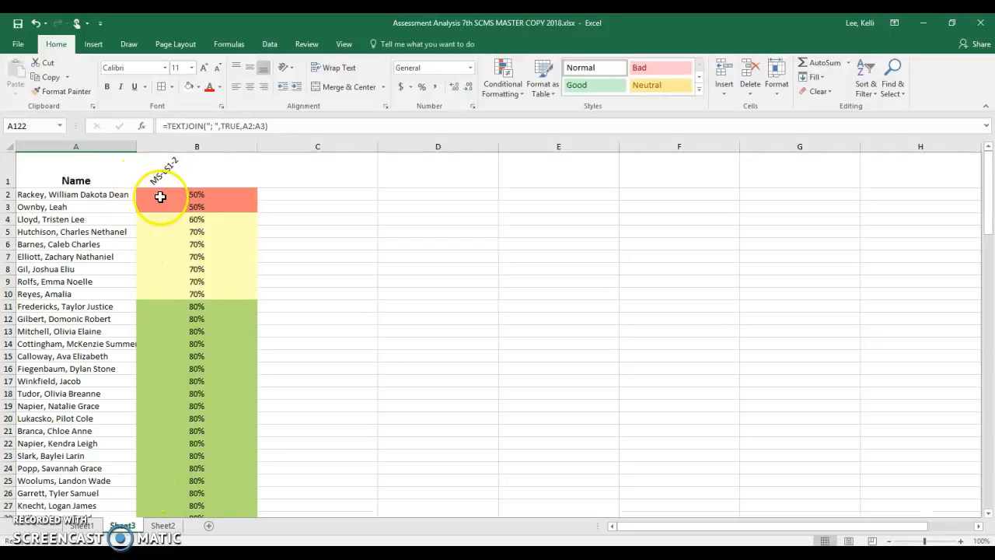
pyautogui.moveTo(120, 219); pyautogui.dragTo(118, 293)
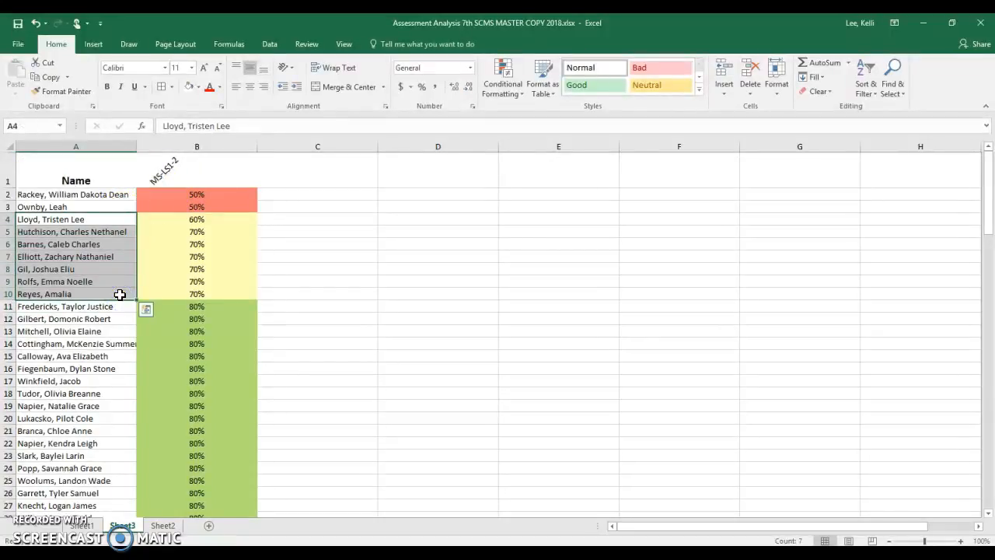
# - On Sheet1, enter the LS 1-2 mastery counts: 2 for Not Yet in G8 and 6 for Partial Mastery in F8
pyautogui.click(82, 526)
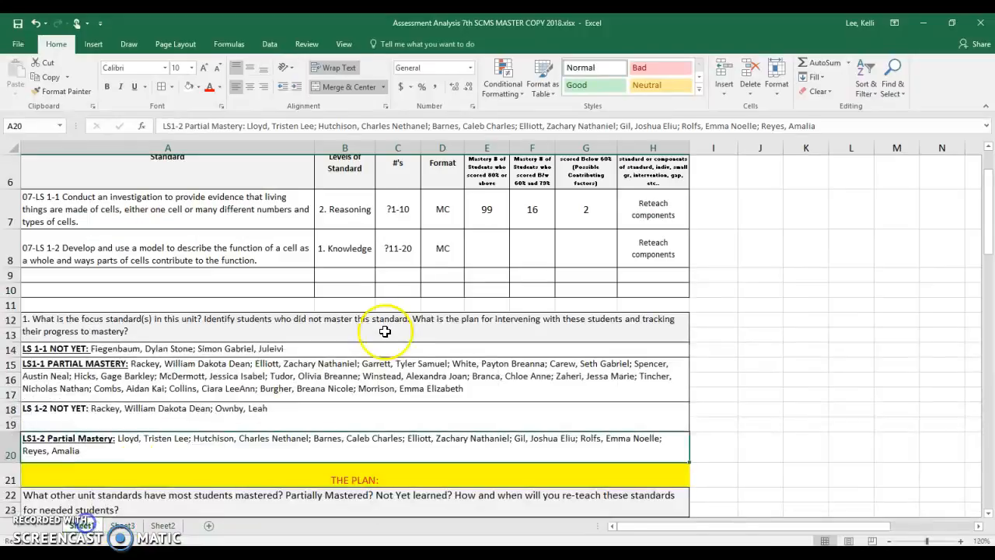
pyautogui.click(568, 250)
pyautogui.write('2')
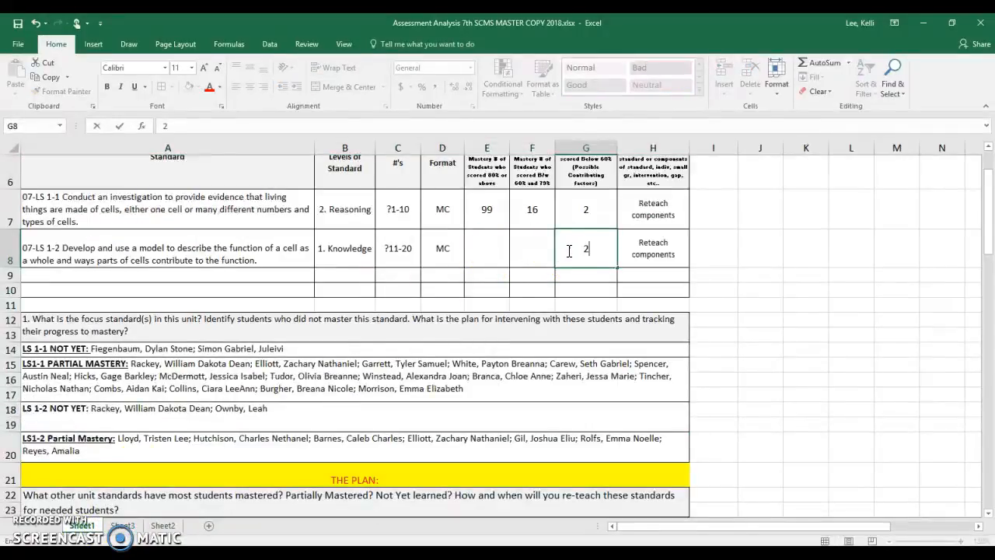
pyautogui.click(515, 251)
pyautogui.write('6')
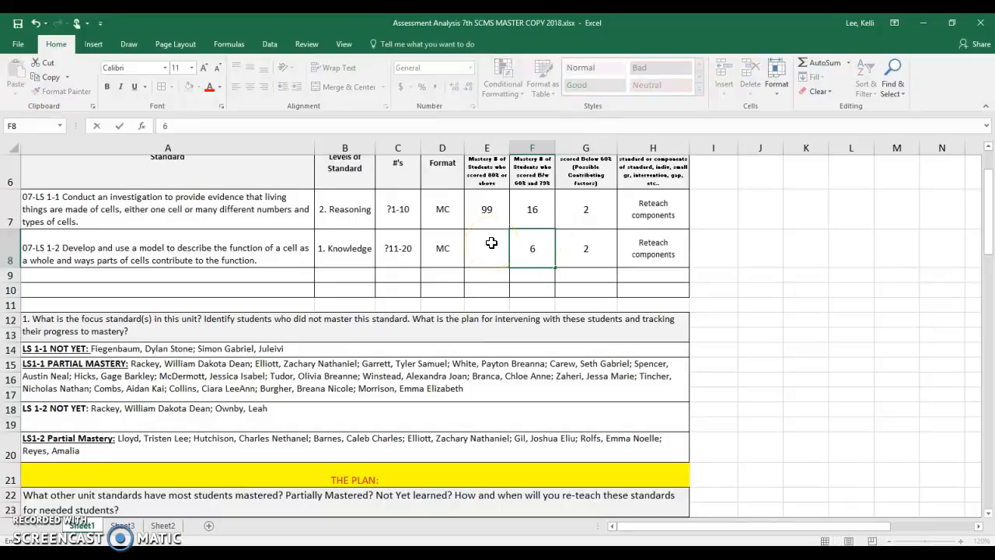
# - Look over the yellow plan sections and the reference list of science standards in A35:A56
pyautogui.scroll(-2, 257, 350)
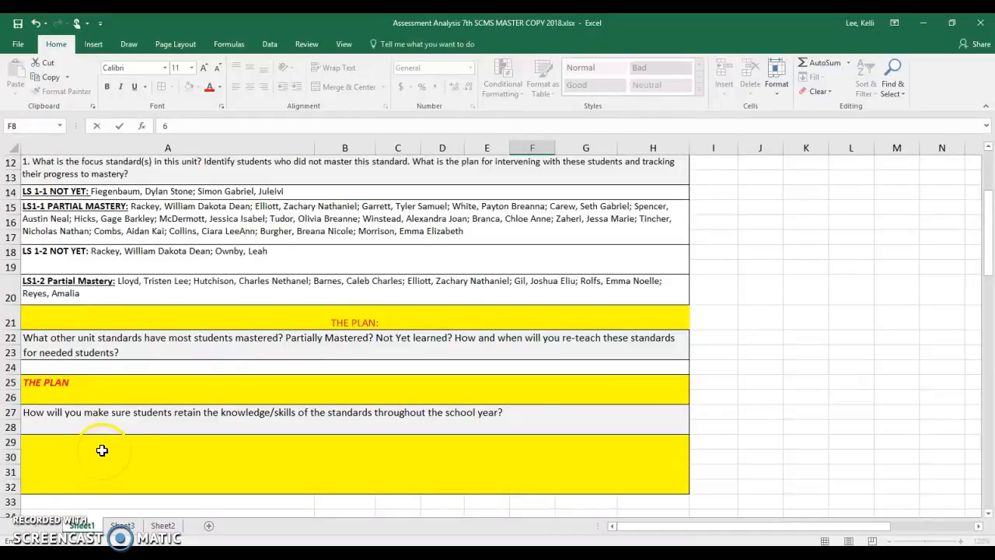
pyautogui.scroll(-3, 143, 429)
pyautogui.scroll(-4, 144, 429)
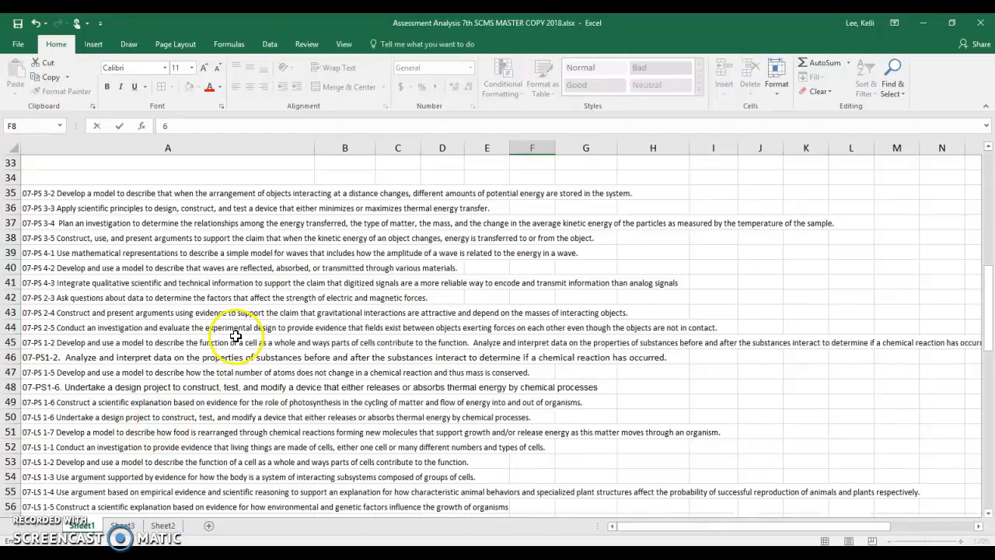
pyautogui.moveTo(71, 194); pyautogui.dragTo(114, 460)
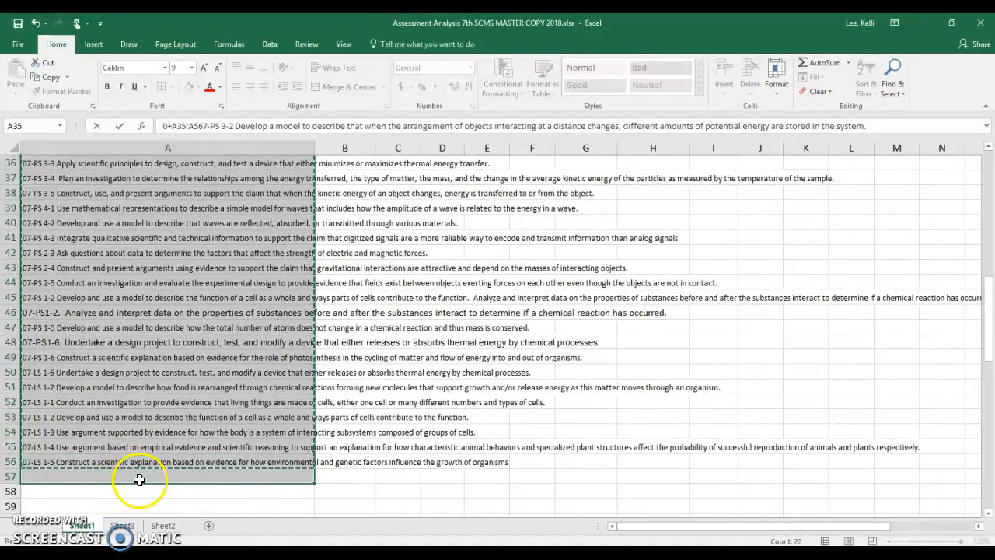
pyautogui.click(139, 480)
pyautogui.click(138, 447)
pyautogui.click(141, 431)
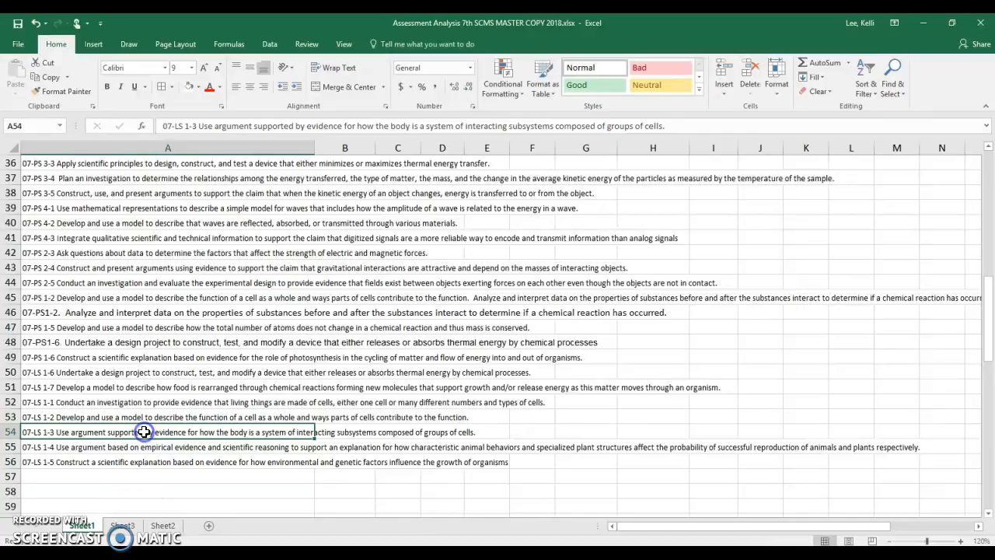
pyautogui.scroll(6, 142, 429)
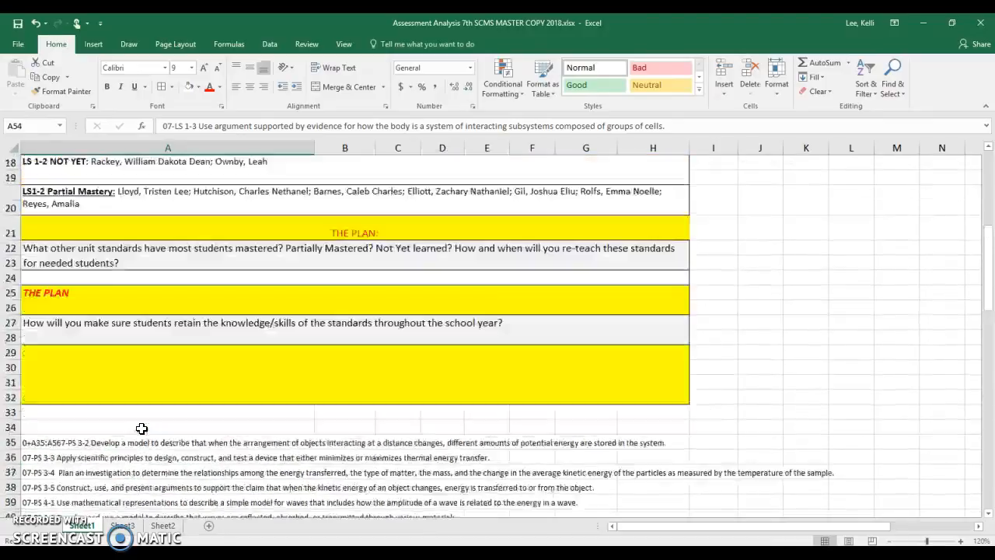
# - Examine the question number options in A67:A75 and the question format options in A76:A80
pyautogui.scroll(-10, 141, 428)
pyautogui.scroll(-6, 142, 428)
pyautogui.scroll(1, 124, 397)
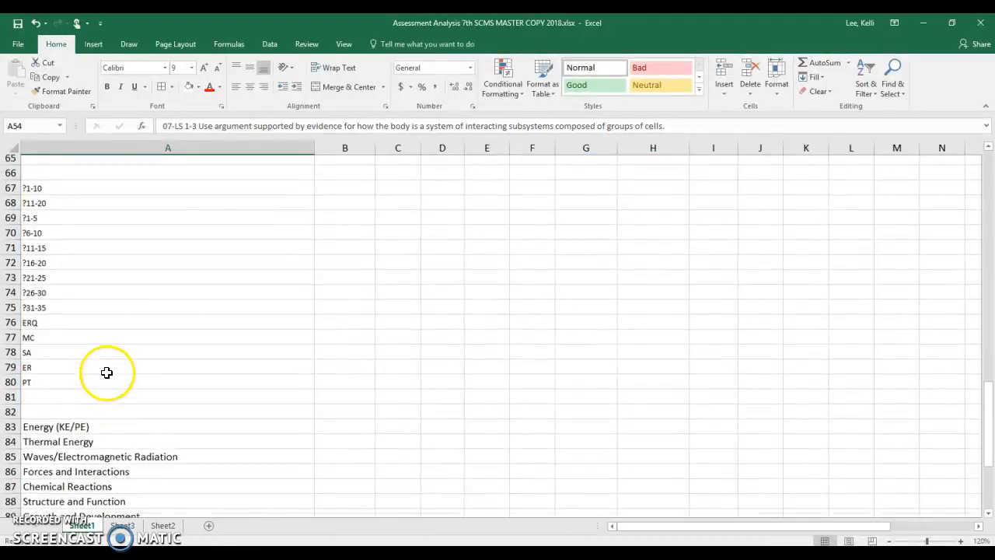
pyautogui.click(47, 225)
pyautogui.moveTo(47, 225); pyautogui.dragTo(48, 338)
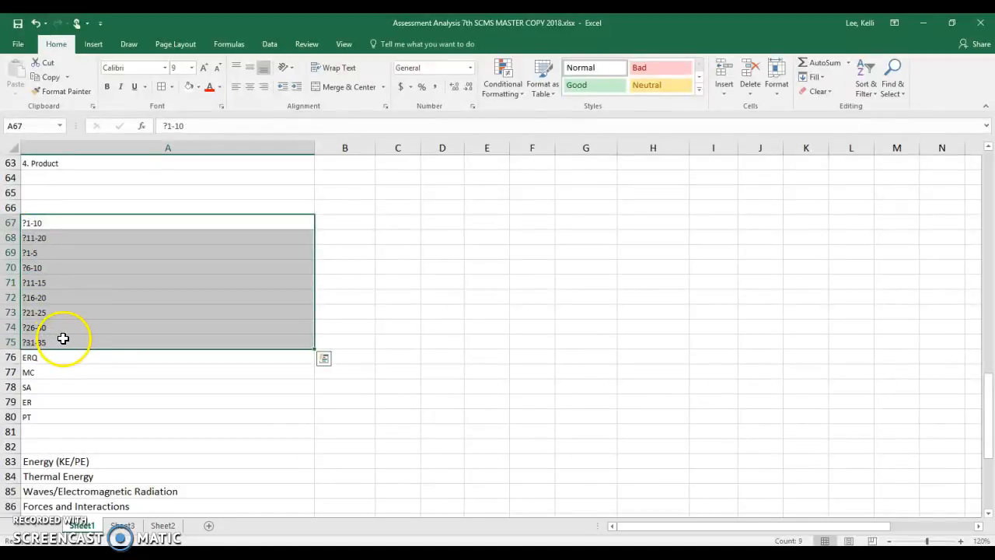
pyautogui.click(69, 360)
pyautogui.moveTo(69, 360); pyautogui.dragTo(69, 412)
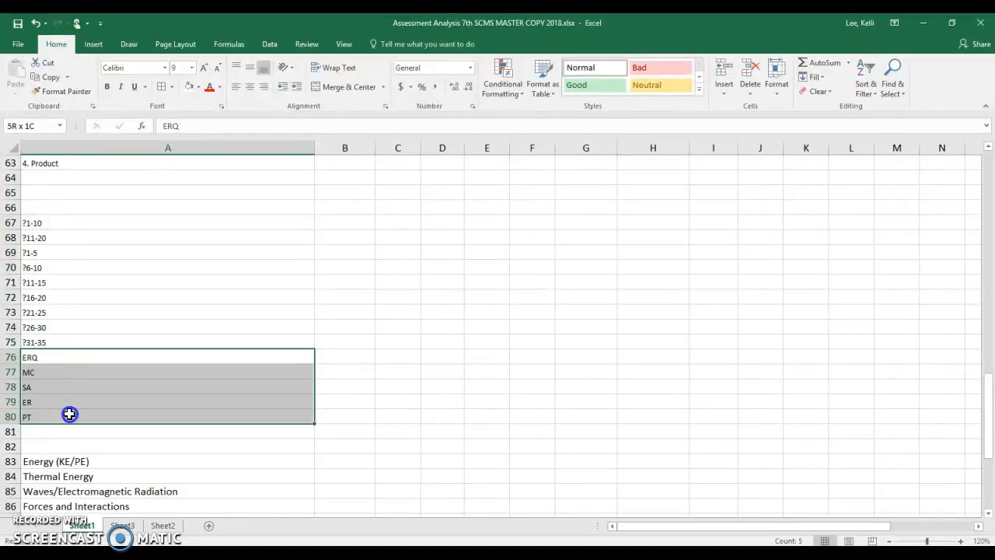
# - Review the unit topics in A83:A89 and the instructional next steps in A92:A98, and return to the LS 1-1 standard in A7
pyautogui.scroll(-2, 70, 416)
pyautogui.scroll(-2, 70, 416)
pyautogui.moveTo(78, 282); pyautogui.dragTo(86, 377)
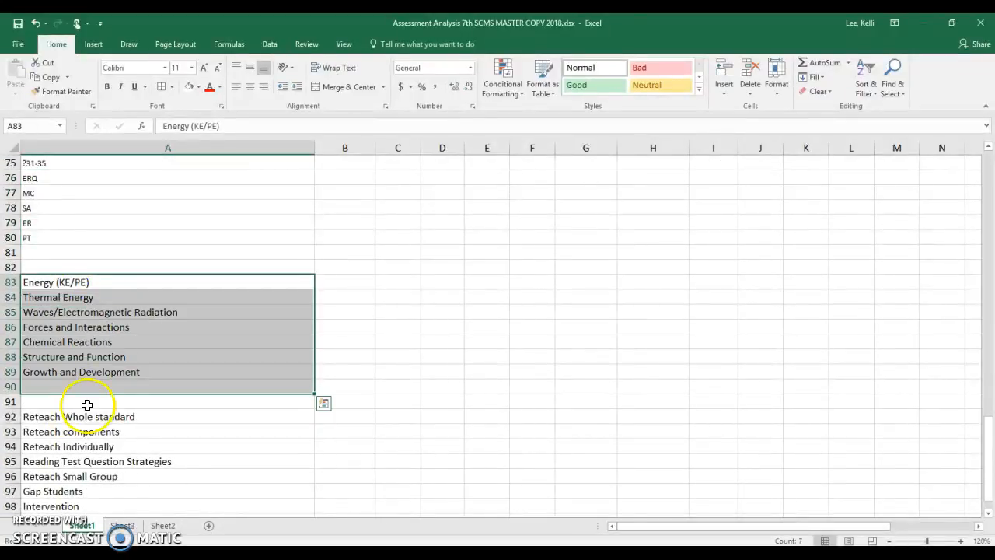
pyautogui.scroll(-3, 86, 345)
pyautogui.moveTo(90, 285); pyautogui.dragTo(87, 365)
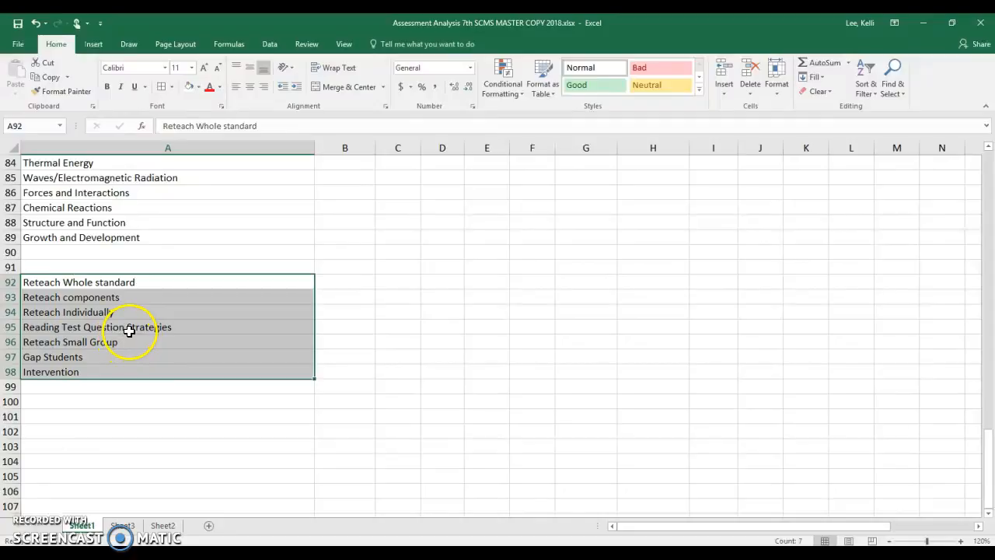
pyautogui.scroll(-8, 129, 331)
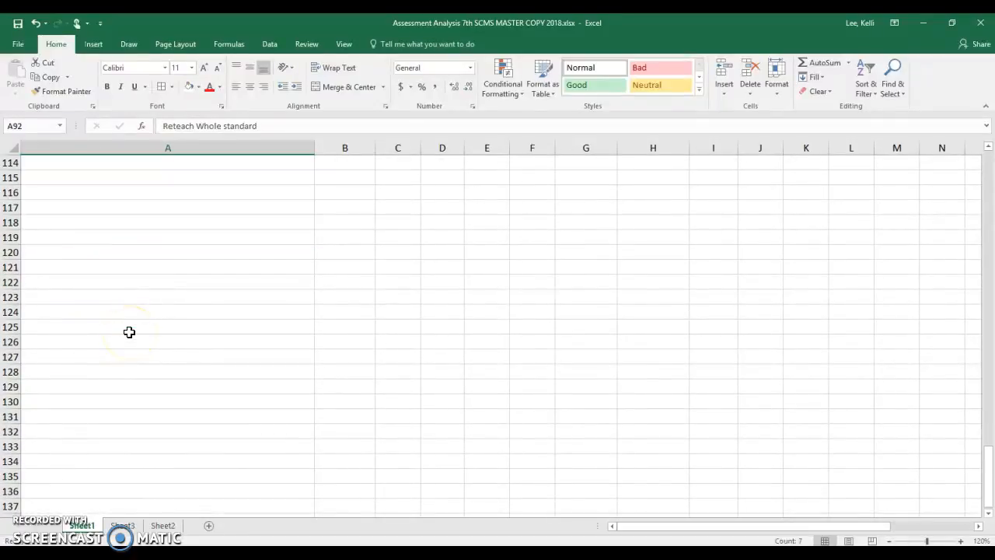
pyautogui.scroll(20, 131, 329)
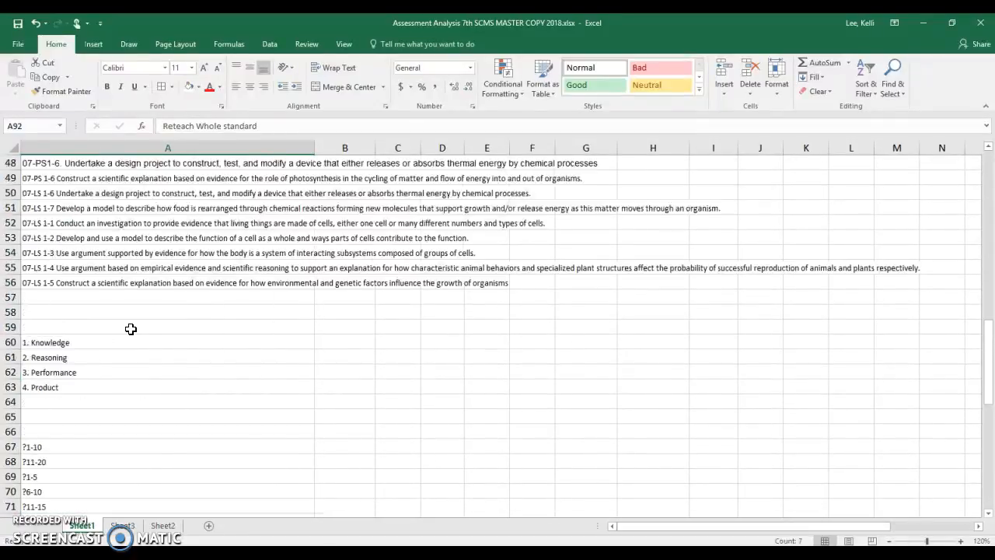
pyautogui.scroll(12, 137, 332)
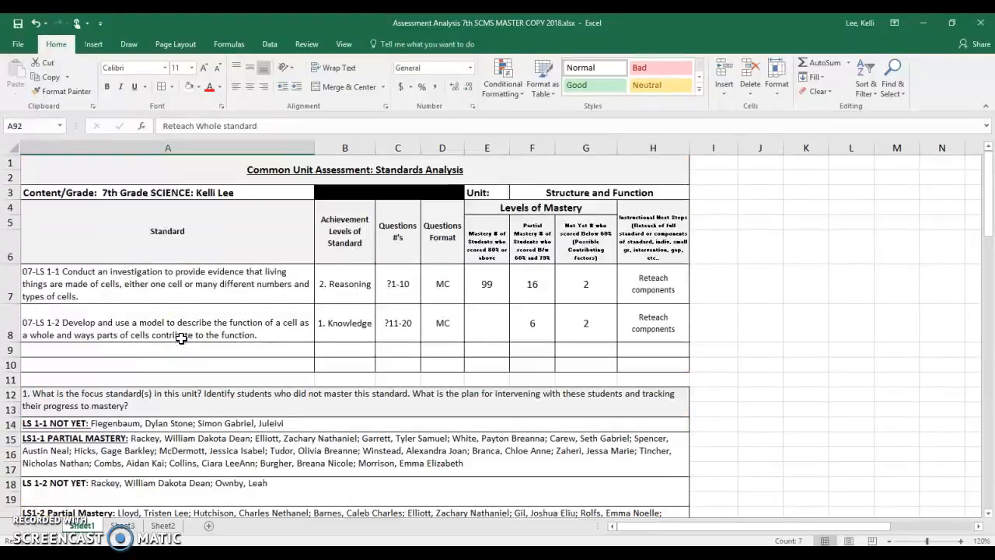
pyautogui.click(280, 280)
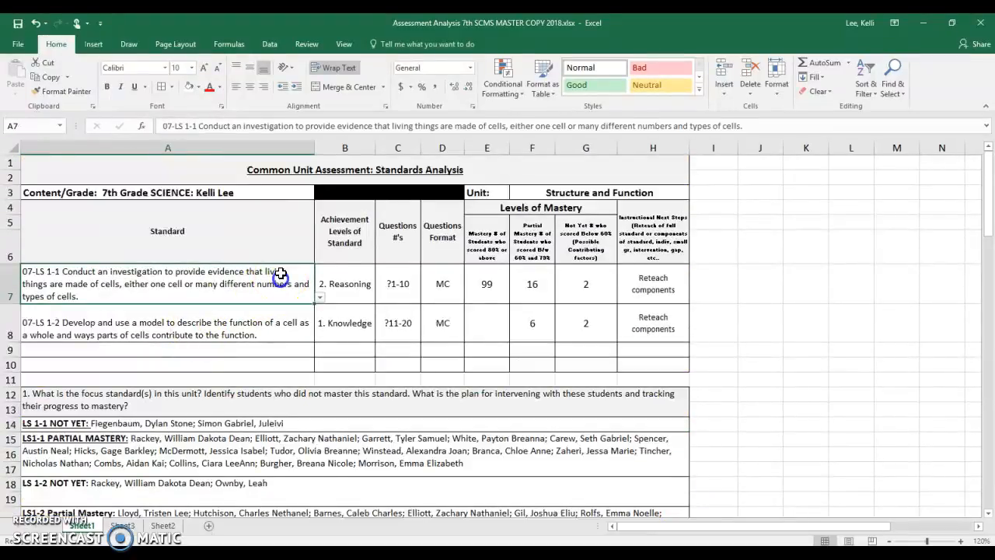